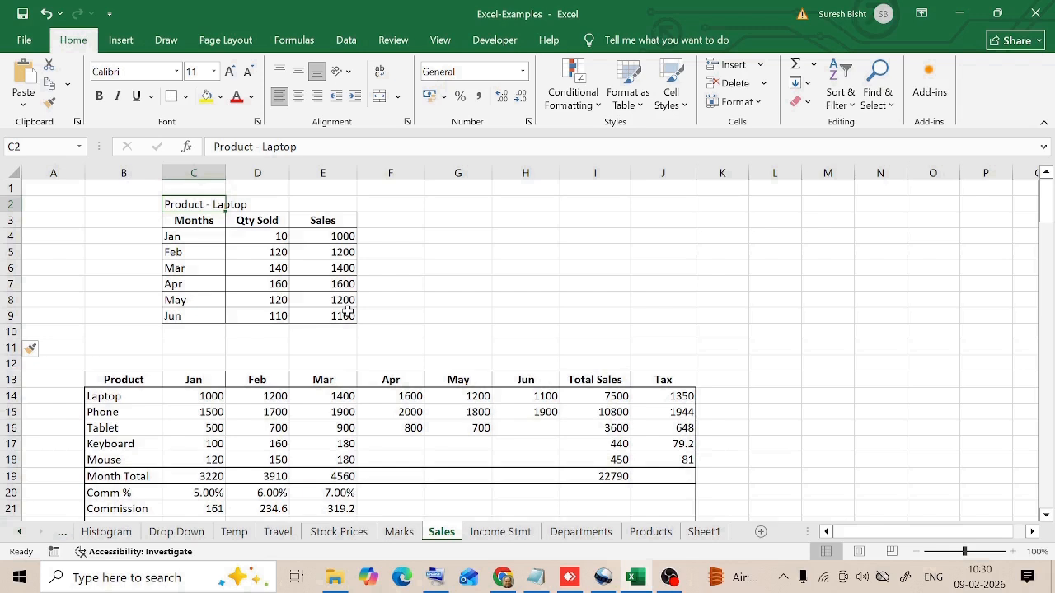
{"action": "key", "text": "Down"}
{"action": "key", "text": "Down"}
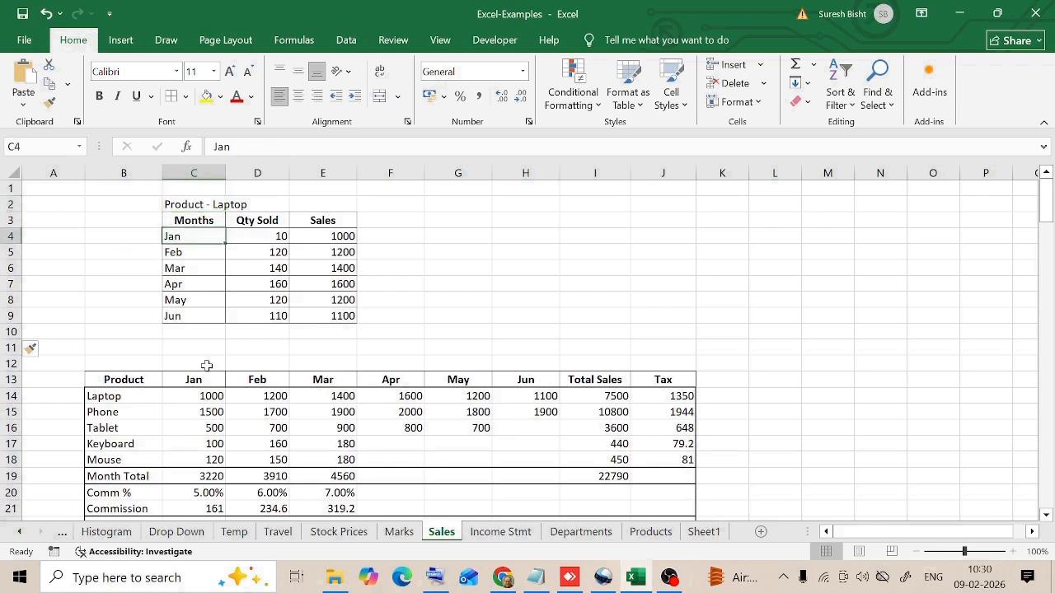
{"action": "left_click", "coordinate": [235, 284]}
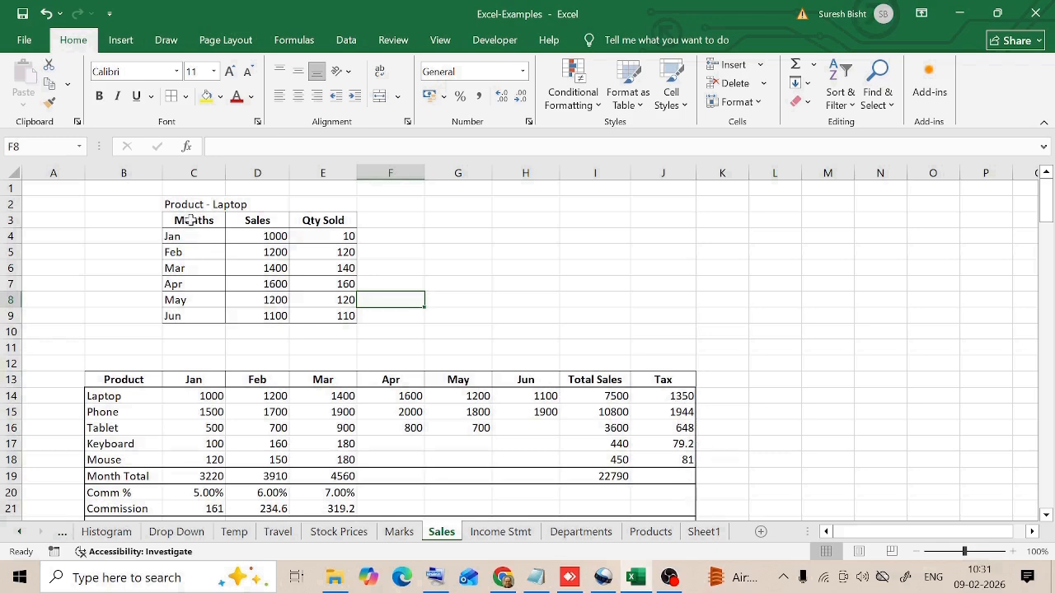
Step: Check the recommended charts for the Months and Sales data in C3:D9, and insert a 2-D clustered column chart of it
{"action": "left_click_drag", "start_coordinate": [189, 220], "coordinate": [259, 316]}
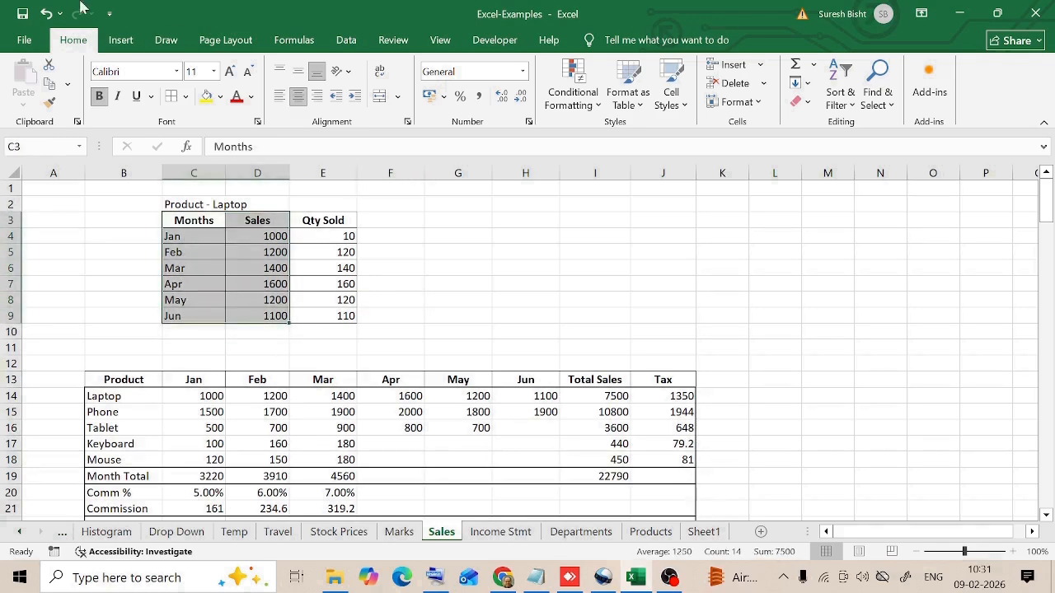
{"action": "left_click", "coordinate": [121, 43]}
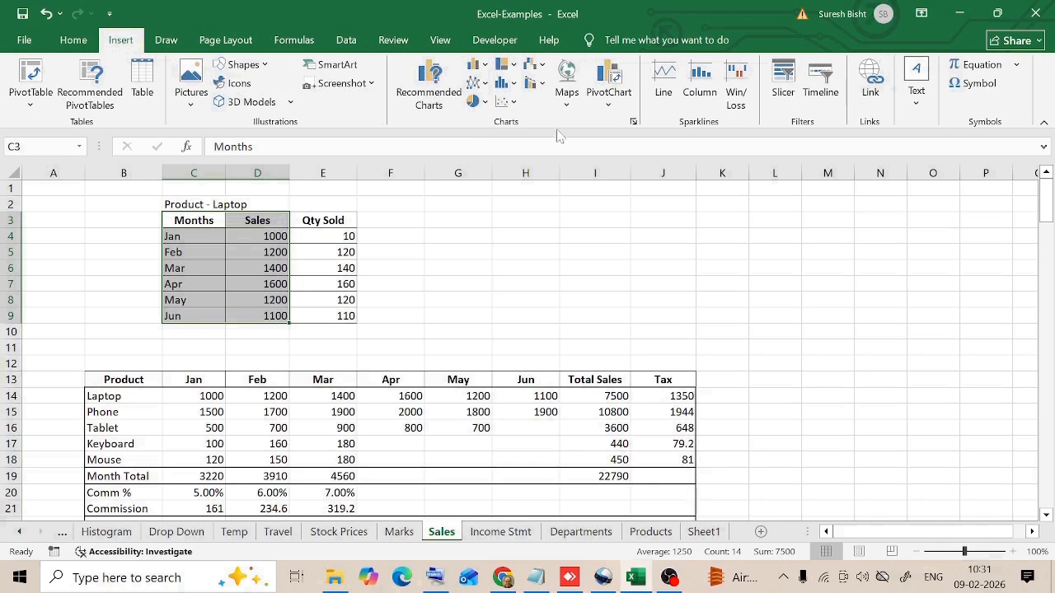
{"action": "left_click", "coordinate": [440, 89]}
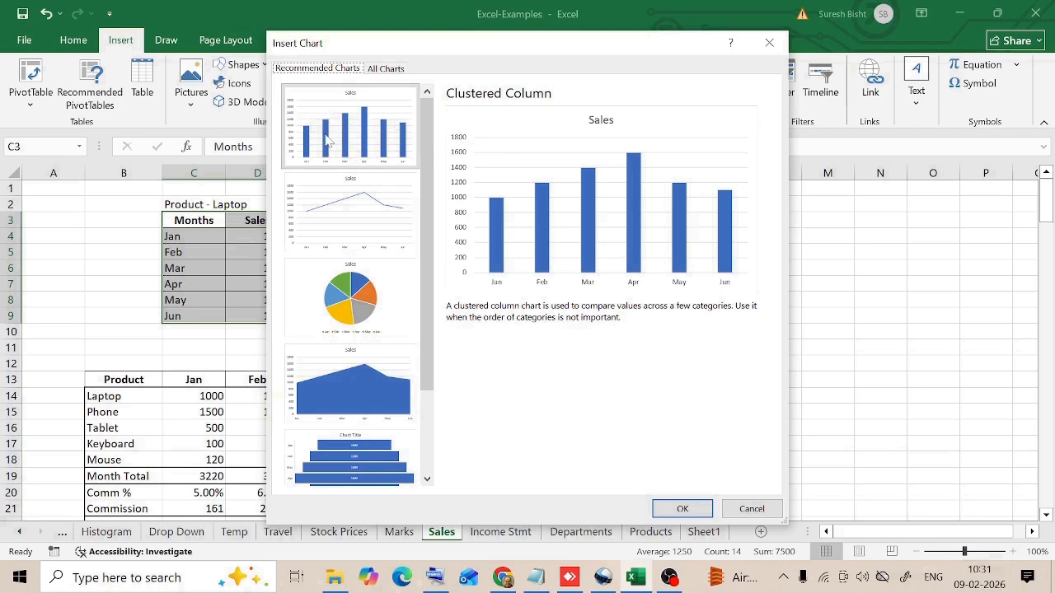
{"action": "left_click", "coordinate": [769, 42]}
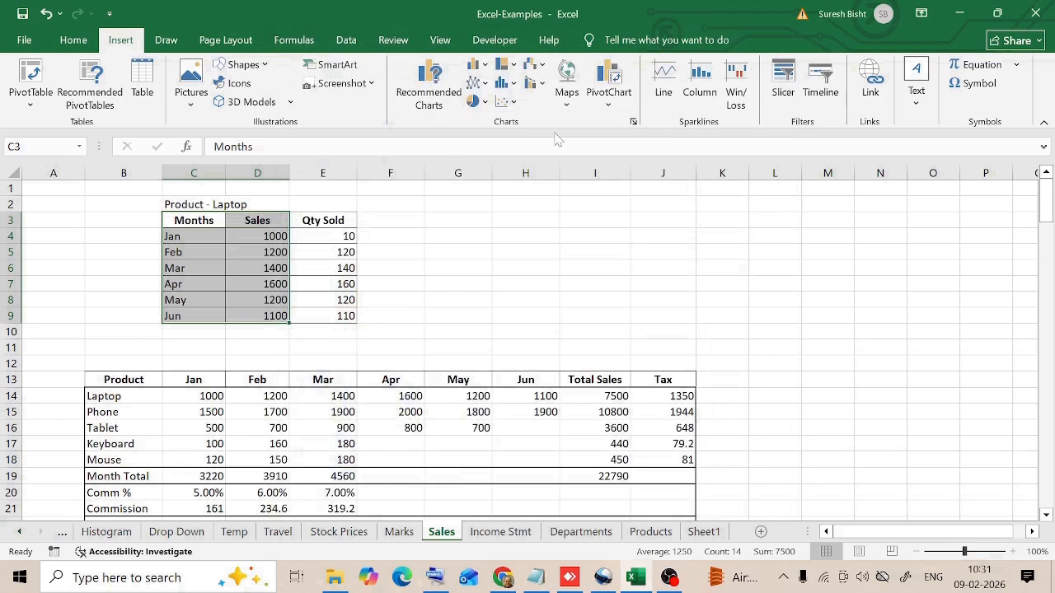
{"action": "left_click", "coordinate": [476, 68]}
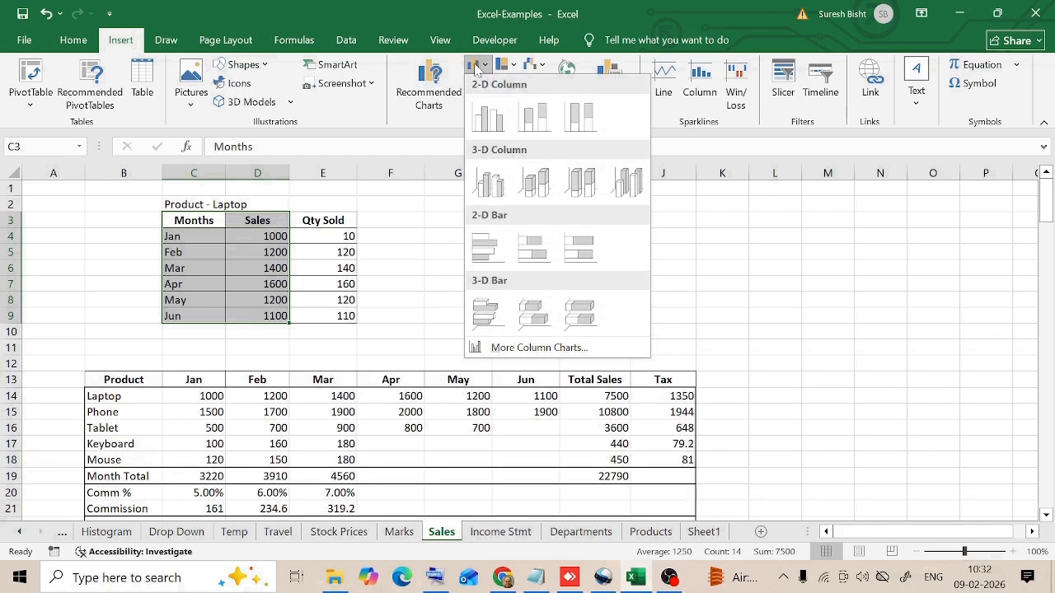
{"action": "left_click", "coordinate": [490, 123]}
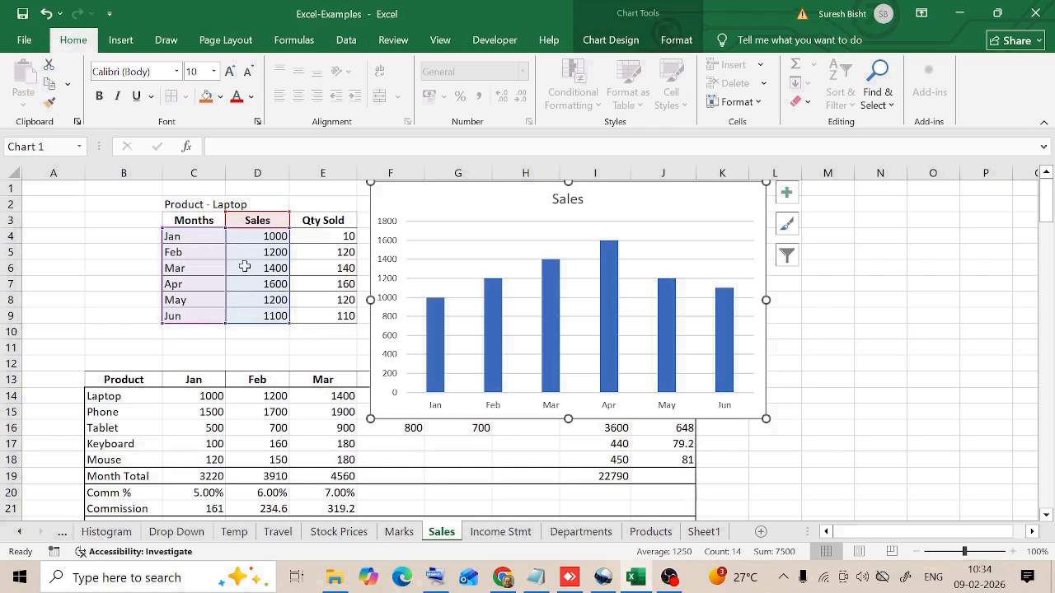
{"action": "left_click", "coordinate": [255, 334]}
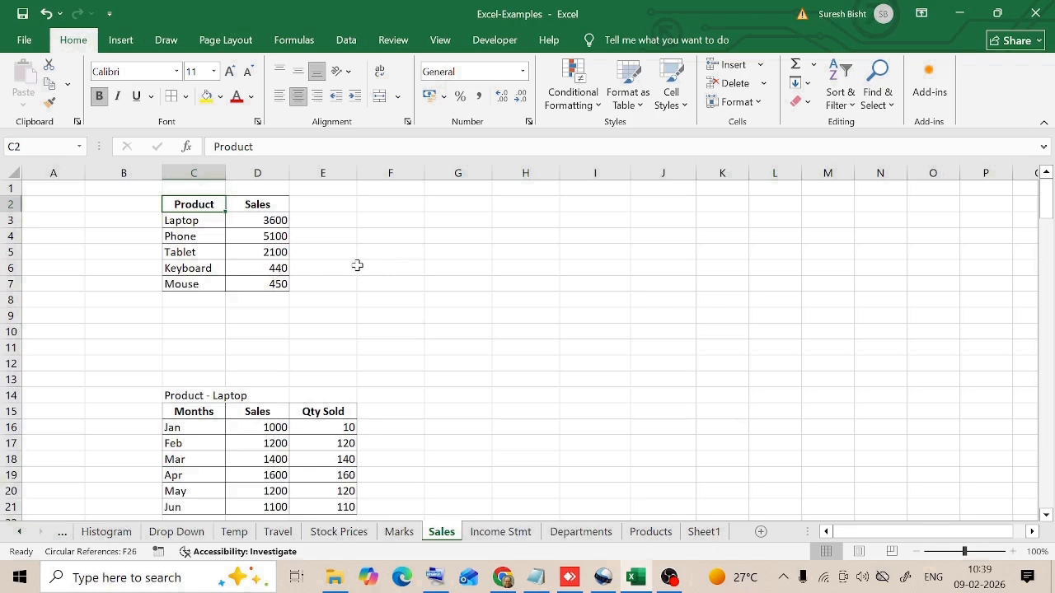
Step: Check the recommended charts for the Product and Sales data in C2:D7, and insert a 2-D pie chart placed near the table
{"action": "left_click", "coordinate": [203, 225]}
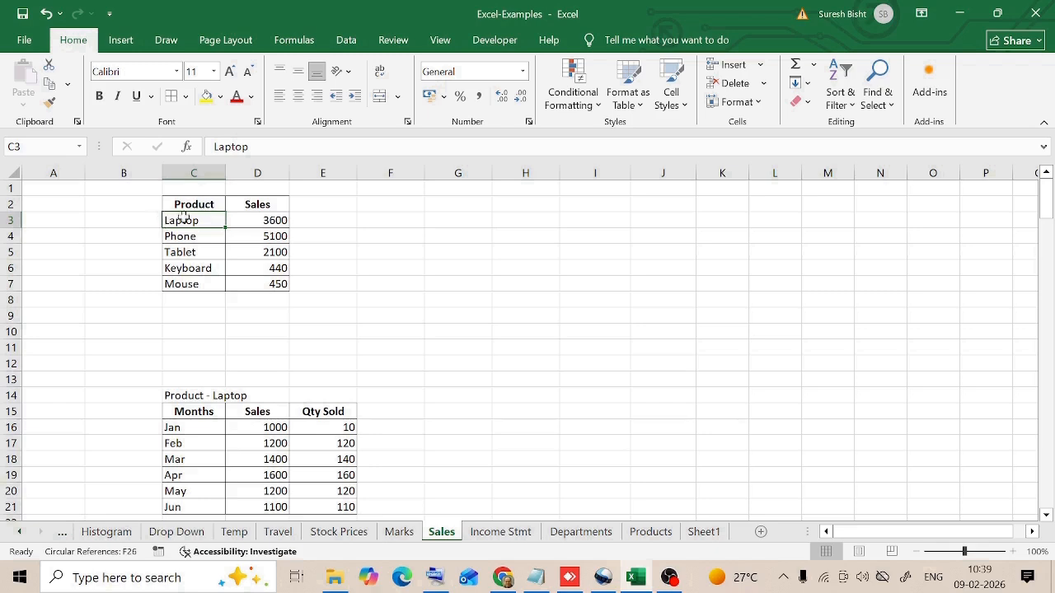
{"action": "left_click", "coordinate": [261, 280]}
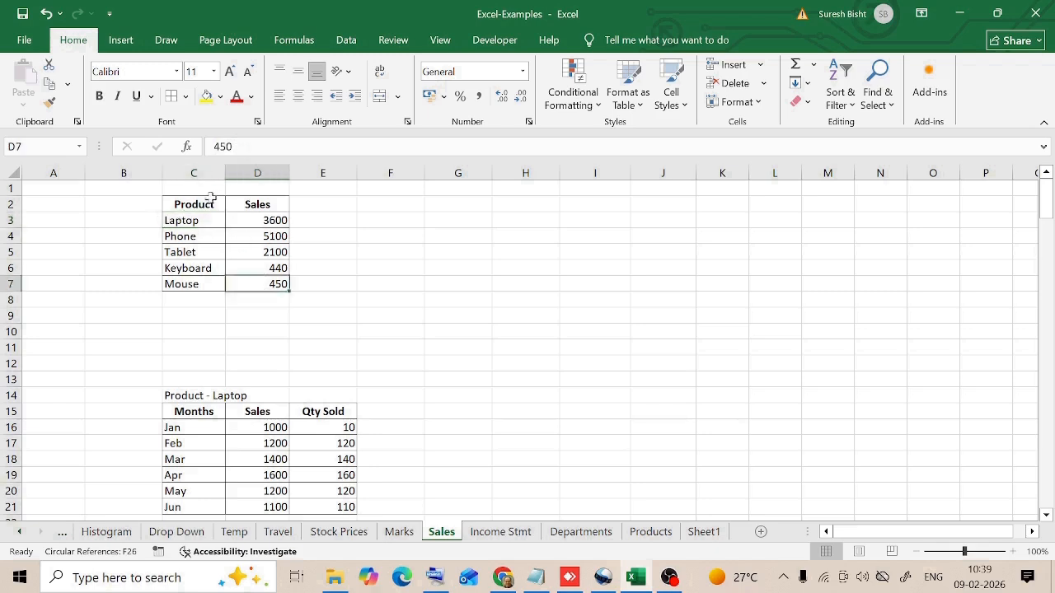
{"action": "left_click_drag", "start_coordinate": [189, 206], "coordinate": [255, 283]}
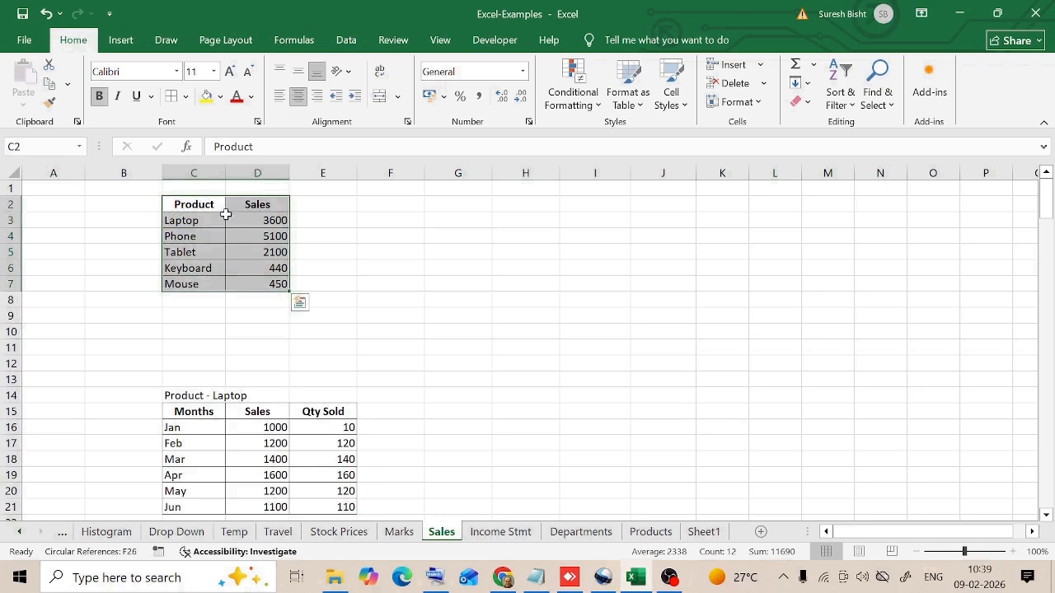
{"action": "left_click", "coordinate": [121, 40]}
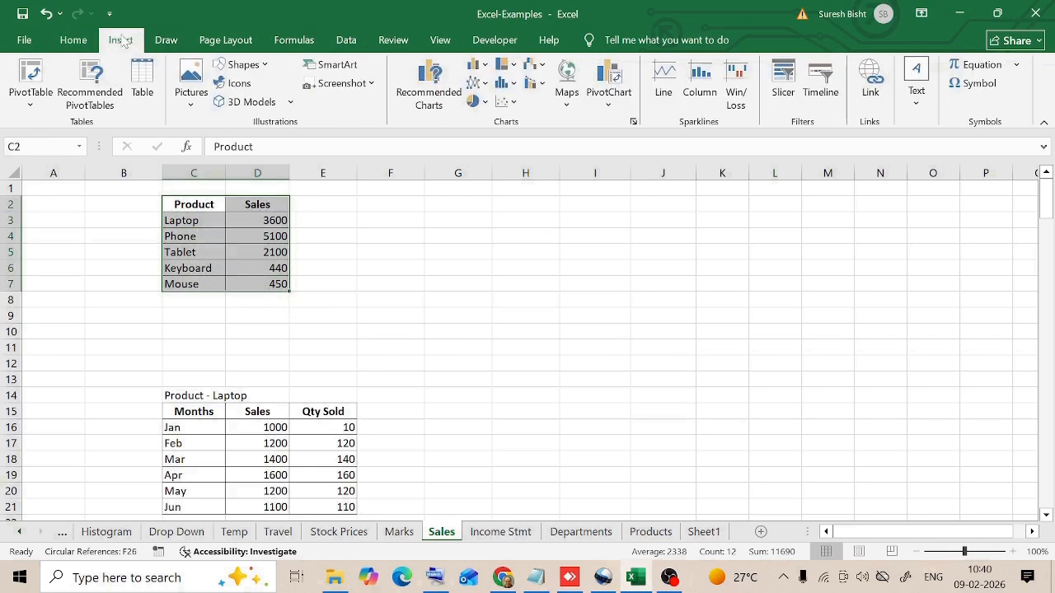
{"action": "left_click", "coordinate": [434, 89]}
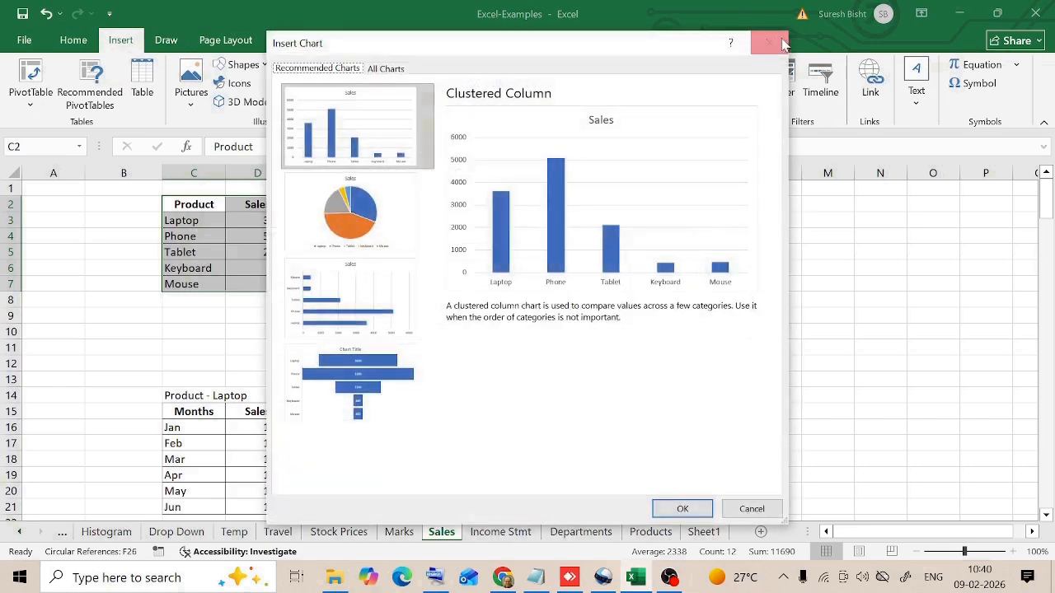
{"action": "left_click", "coordinate": [363, 214]}
{"action": "left_click", "coordinate": [768, 42]}
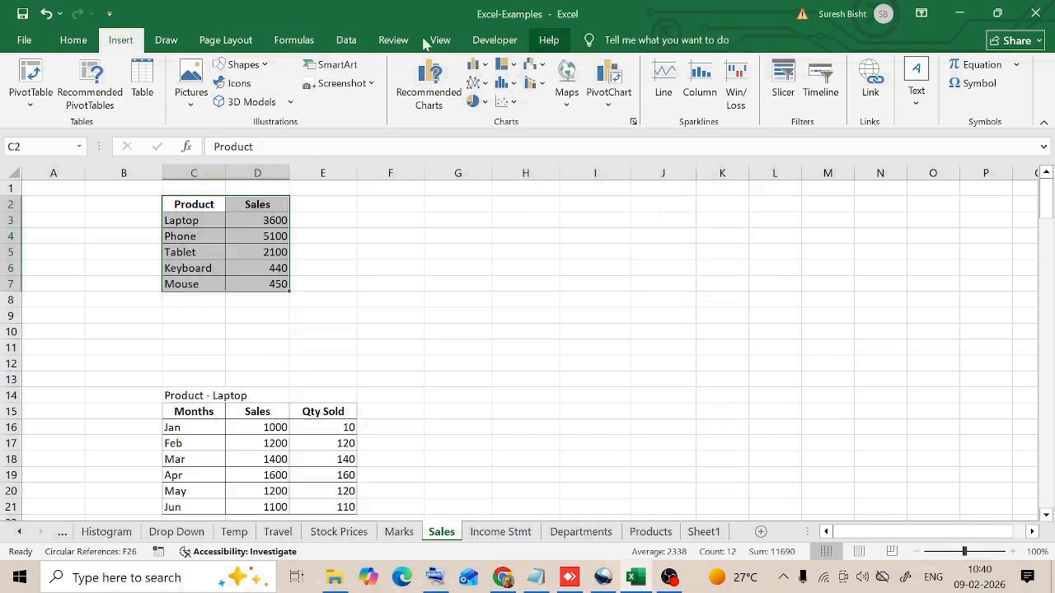
{"action": "left_click", "coordinate": [477, 102]}
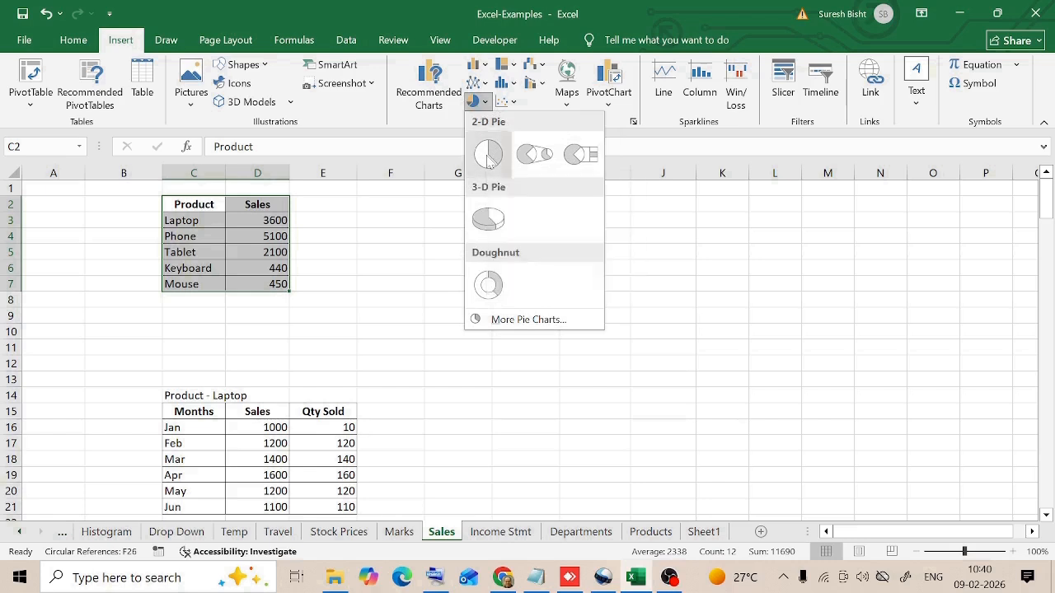
{"action": "left_click", "coordinate": [488, 156]}
{"action": "left_click_drag", "start_coordinate": [440, 239], "coordinate": [431, 189]}
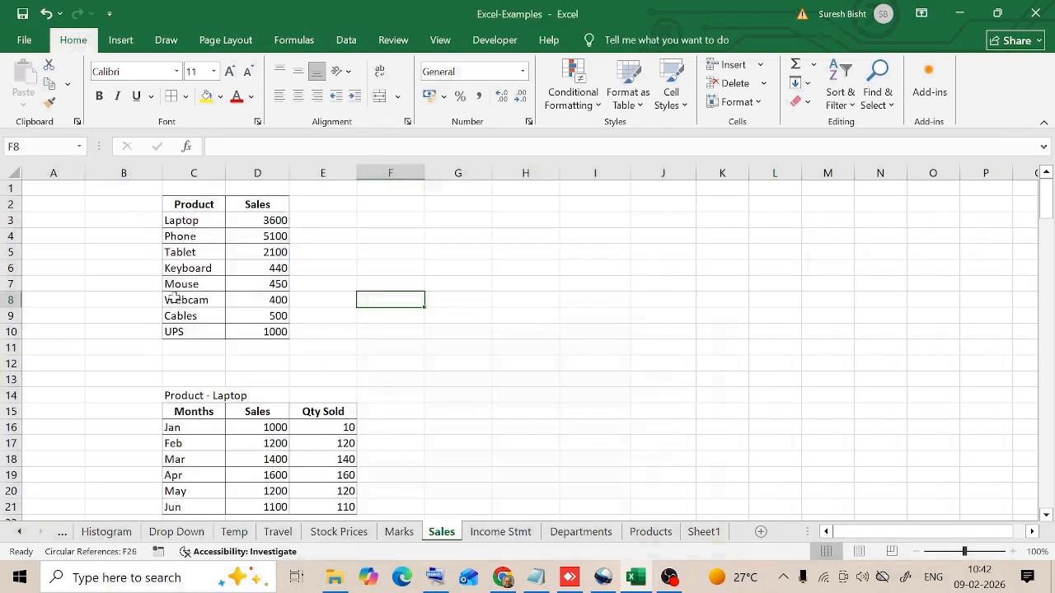
Step: Try a 2-D pie chart of the Product and Sales data extended to the Cables row (C2:D9), and delete it
{"action": "left_click_drag", "start_coordinate": [177, 300], "coordinate": [248, 332]}
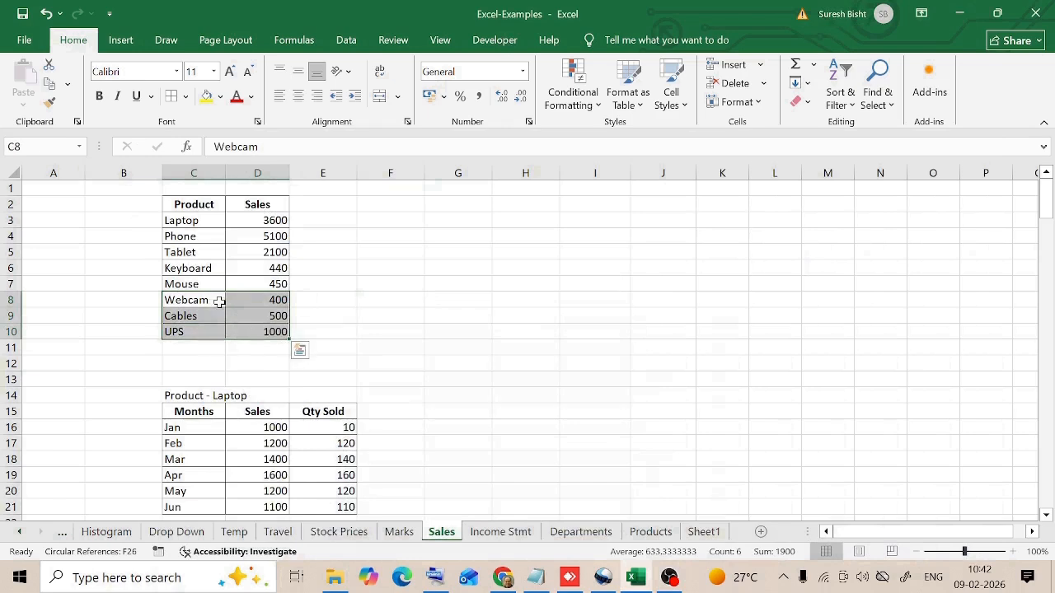
{"action": "left_click", "coordinate": [396, 332]}
{"action": "left_click_drag", "start_coordinate": [181, 205], "coordinate": [252, 317]}
{"action": "left_click", "coordinate": [120, 40]}
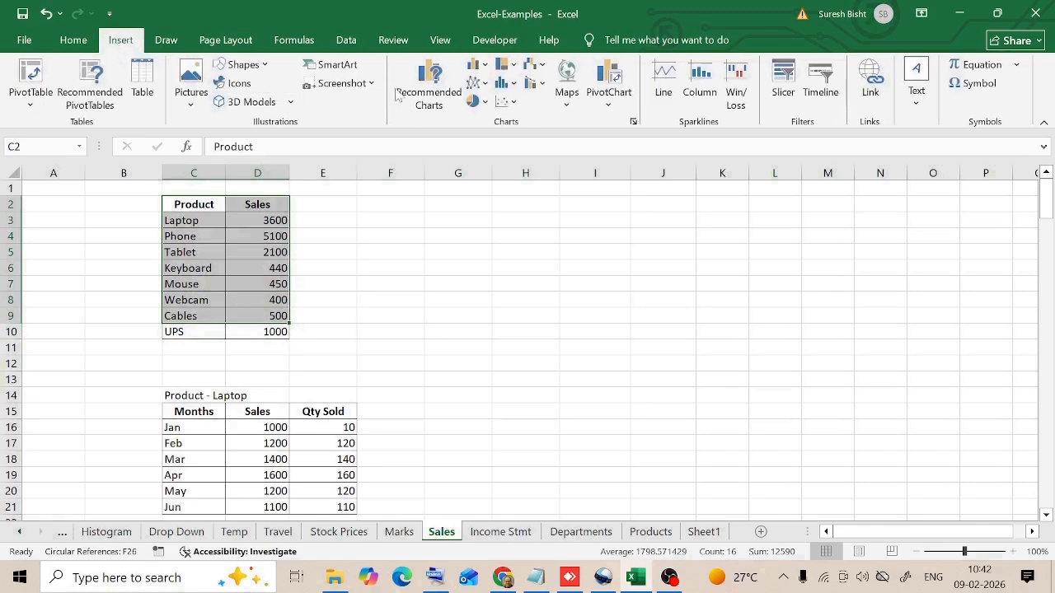
{"action": "left_click", "coordinate": [473, 101]}
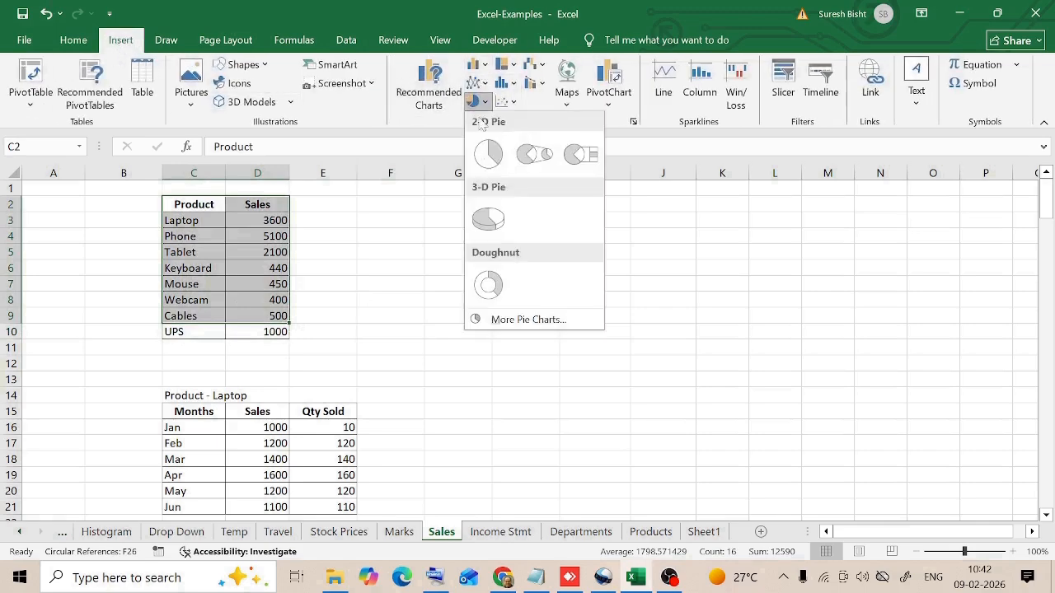
{"action": "left_click", "coordinate": [487, 167]}
{"action": "left_click_drag", "start_coordinate": [596, 257], "coordinate": [607, 215]}
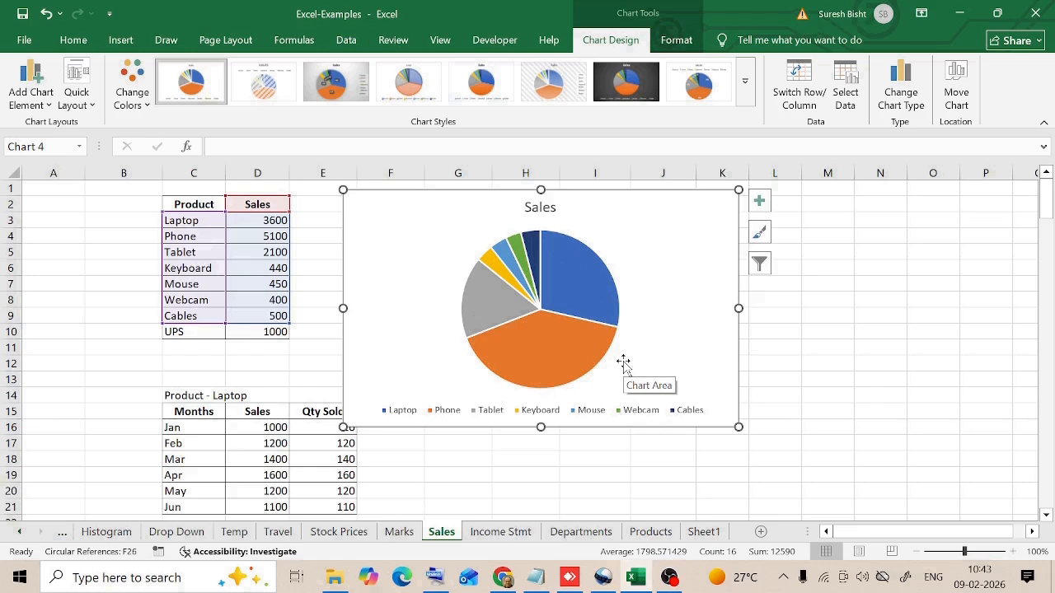
{"action": "key", "text": "Delete"}
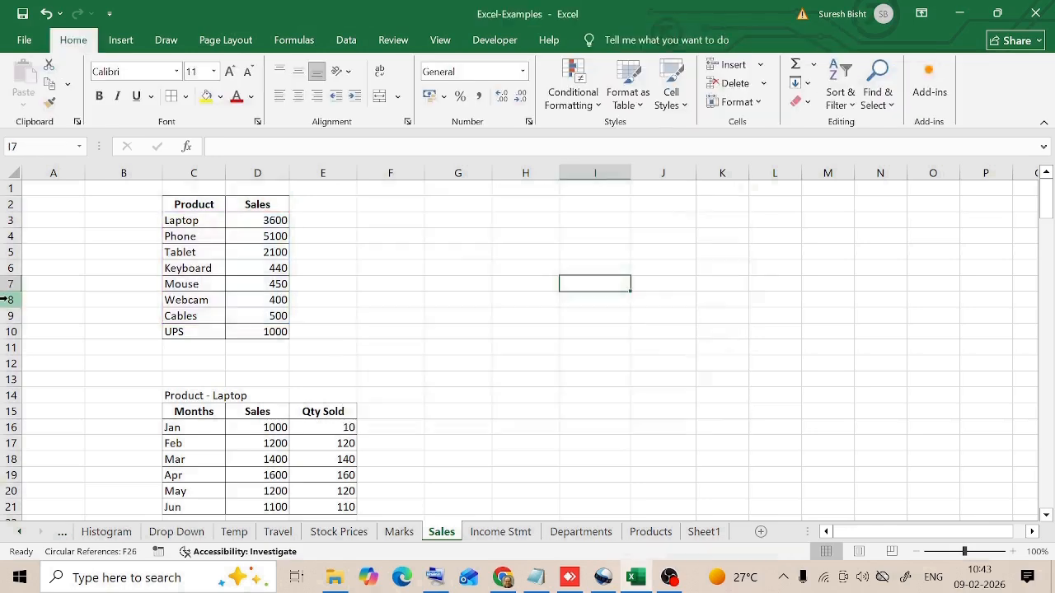
Step: Delete rows 8 to 10, which hold the Webcam, Cables and UPS products
{"action": "left_click_drag", "start_coordinate": [11, 300], "coordinate": [11, 333]}
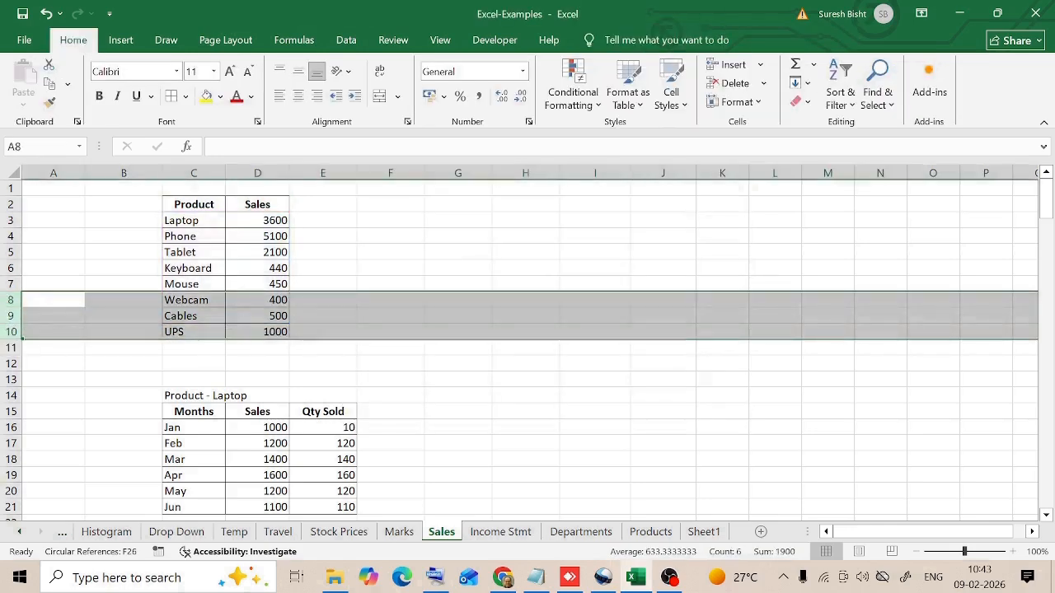
{"action": "right_click", "coordinate": [10, 300]}
{"action": "left_click", "coordinate": [48, 186]}
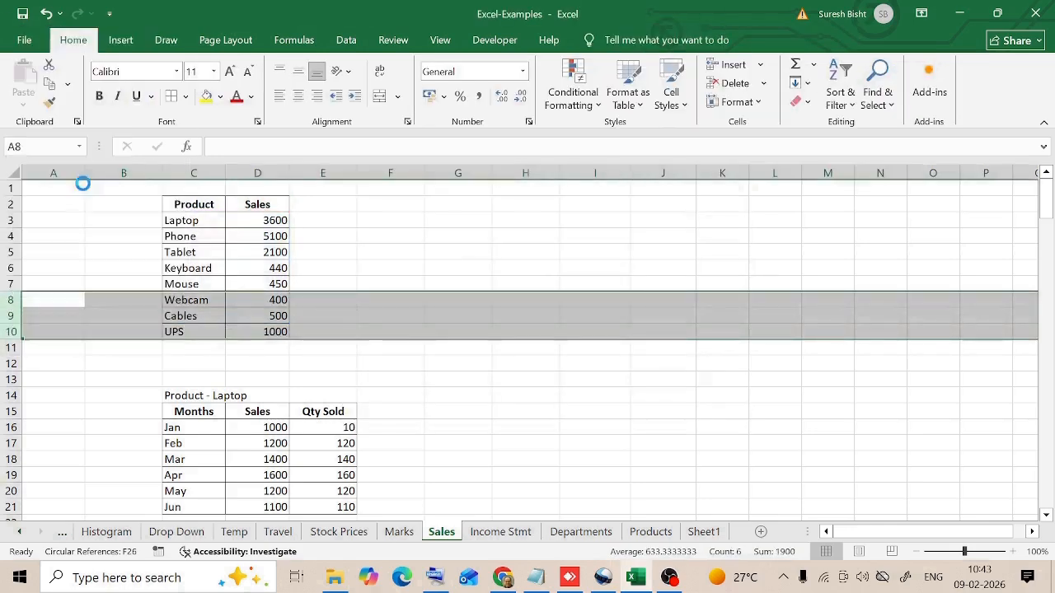
{"action": "left_click", "coordinate": [437, 251]}
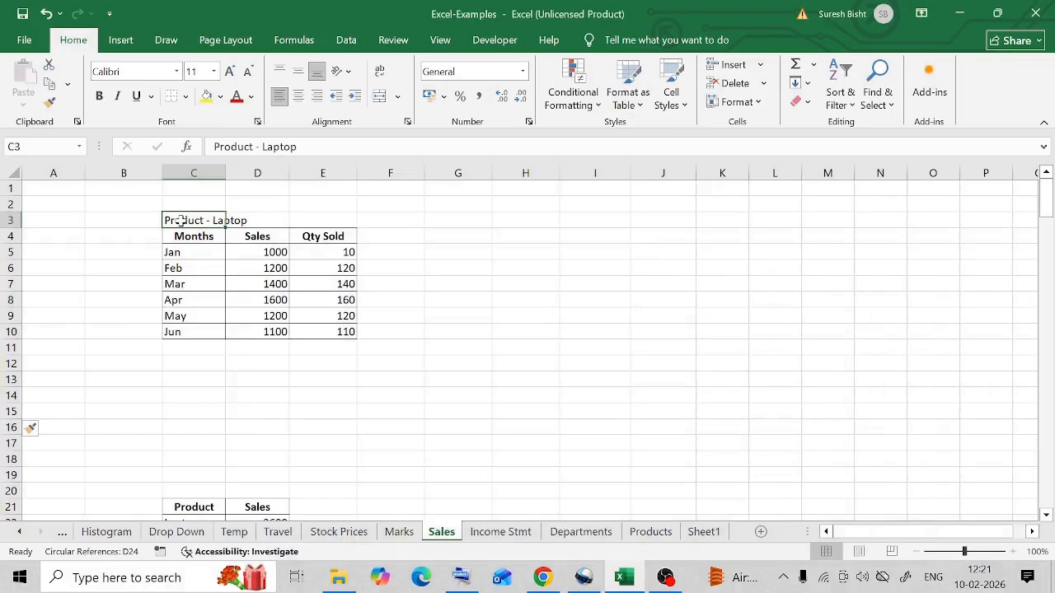
Step: Insert a clustered column chart of Months and Sales in C4:D10 through Quick Analysis, and move it up beside the table
{"action": "left_click_drag", "start_coordinate": [189, 235], "coordinate": [256, 331]}
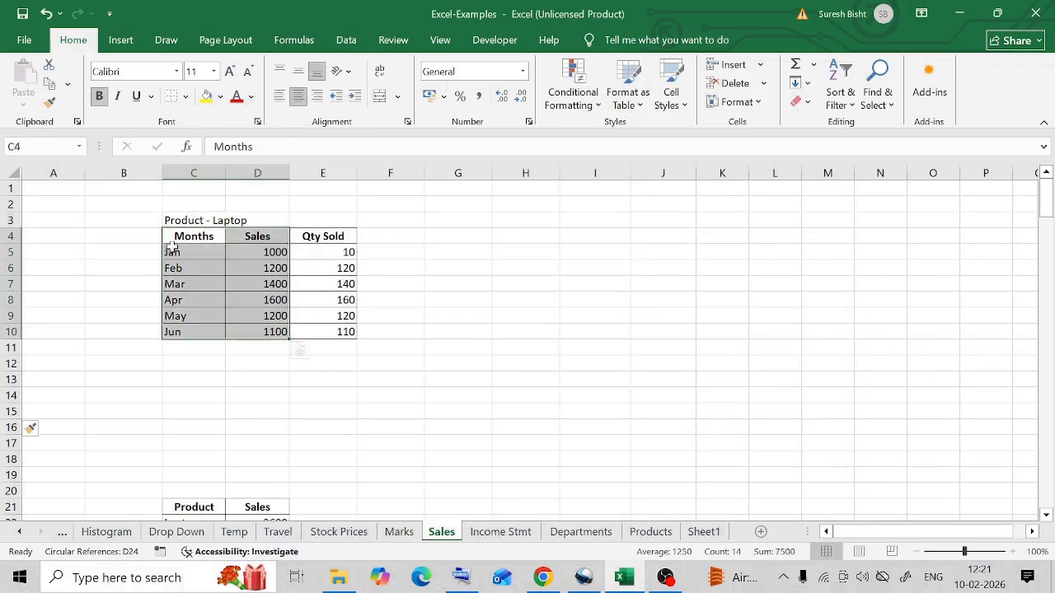
{"action": "left_click", "coordinate": [299, 352]}
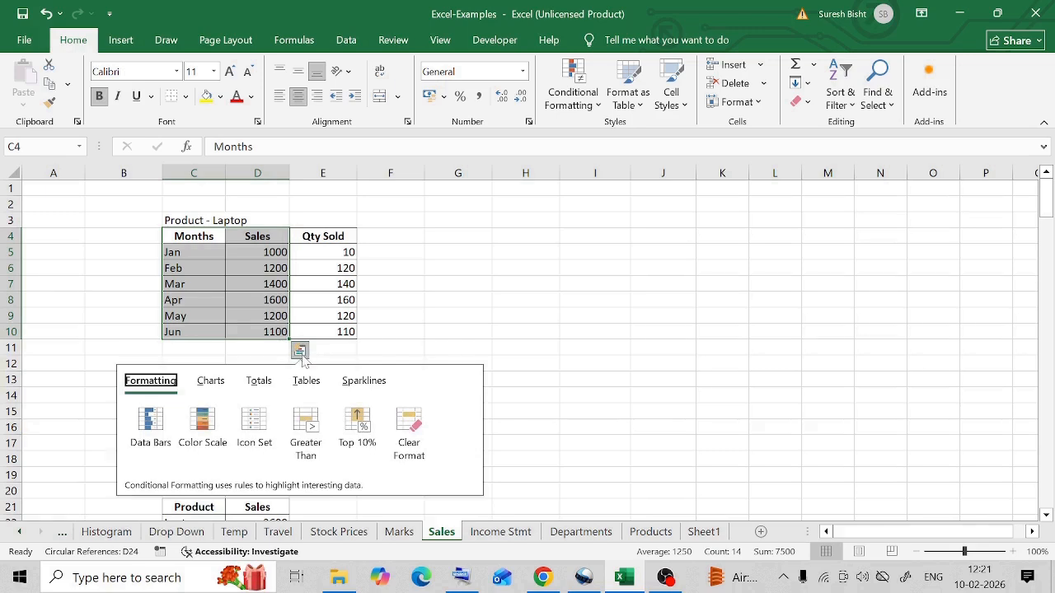
{"action": "left_click", "coordinate": [209, 389]}
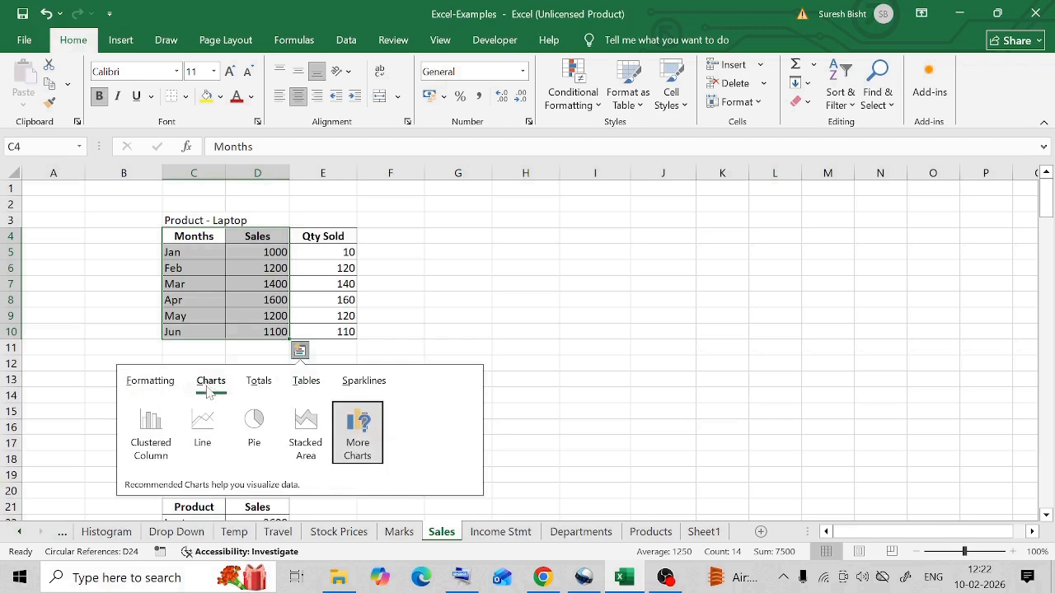
{"action": "left_click", "coordinate": [147, 434]}
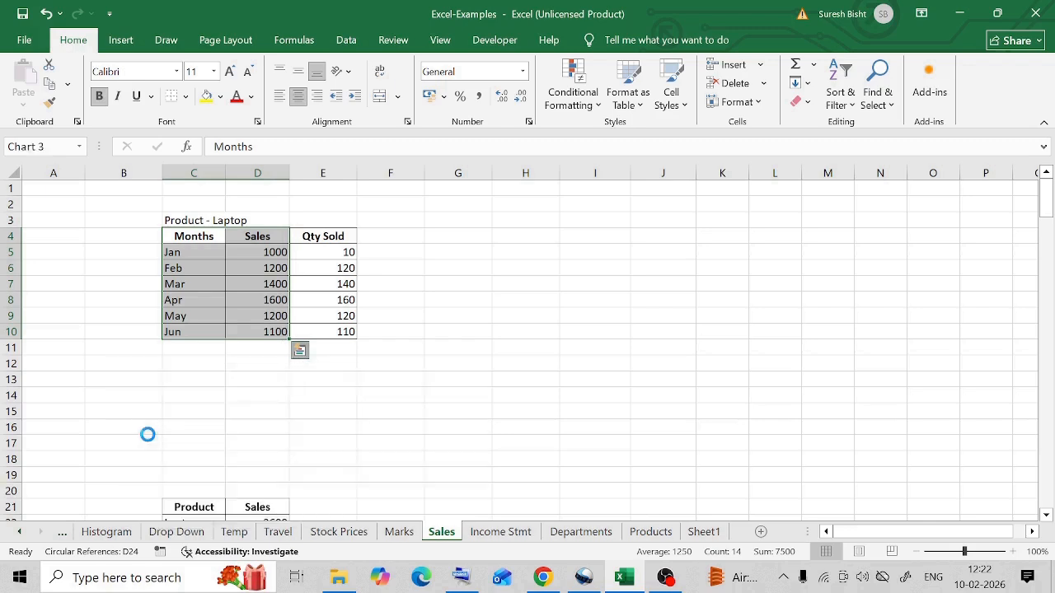
{"action": "mouse_move", "coordinate": [615, 252]}
{"action": "left_mouse_down"}
{"action": "mouse_move", "coordinate": [666, 200]}
{"action": "mouse_move", "coordinate": [662, 225]}
{"action": "left_mouse_up"}
{"action": "left_click", "coordinate": [74, 41]}
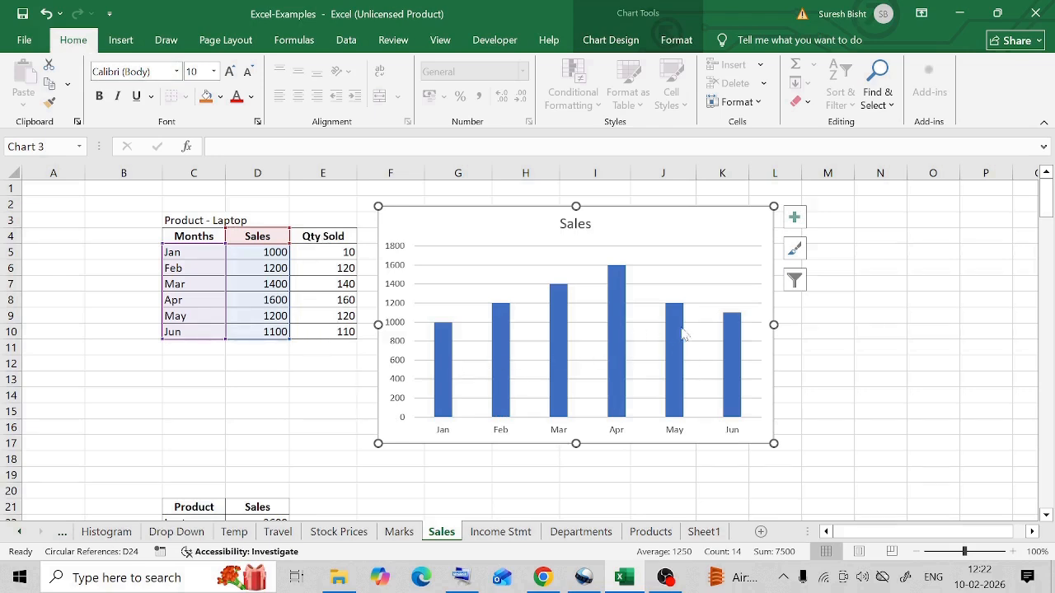
Step: Copy the Qty Sold column (E4:E10) and paste it into the Sales column chart as an additional data series
{"action": "left_click_drag", "start_coordinate": [328, 236], "coordinate": [338, 334]}
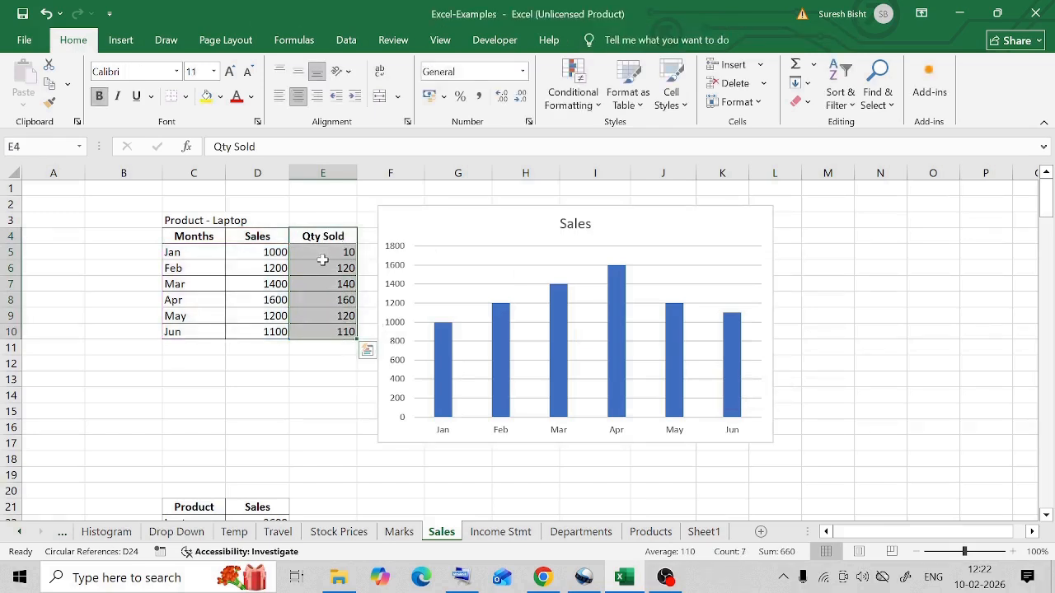
{"action": "key", "text": "ctrl+c"}
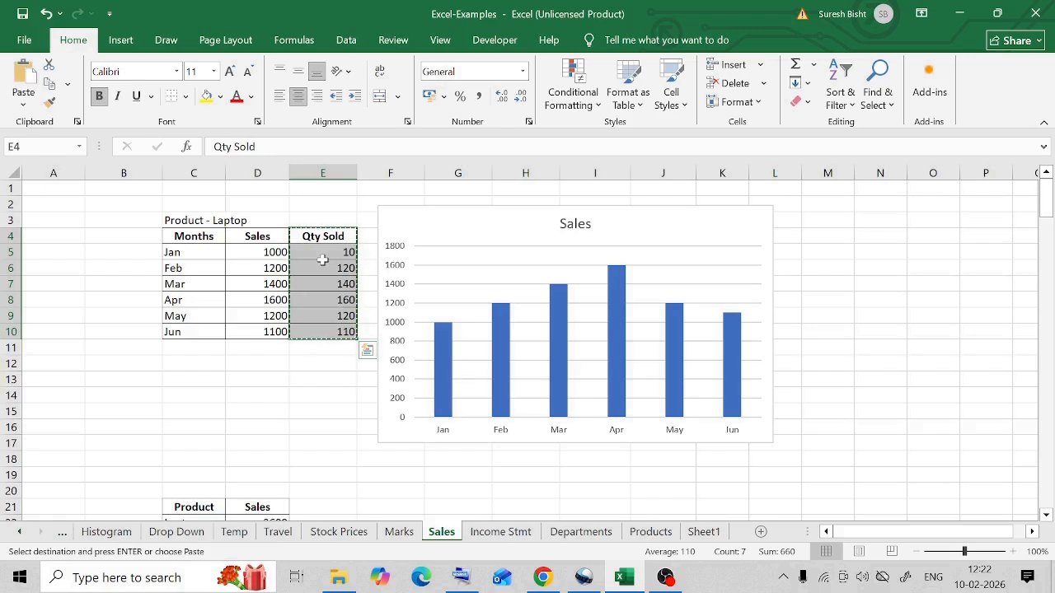
{"action": "left_click", "coordinate": [659, 229]}
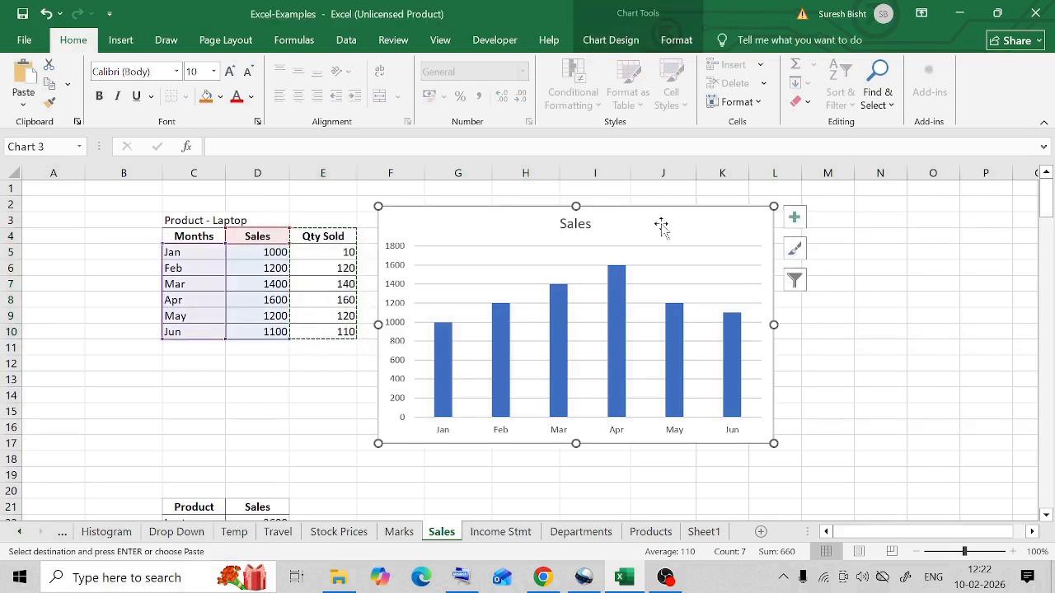
{"action": "key", "text": "ctrl+v"}
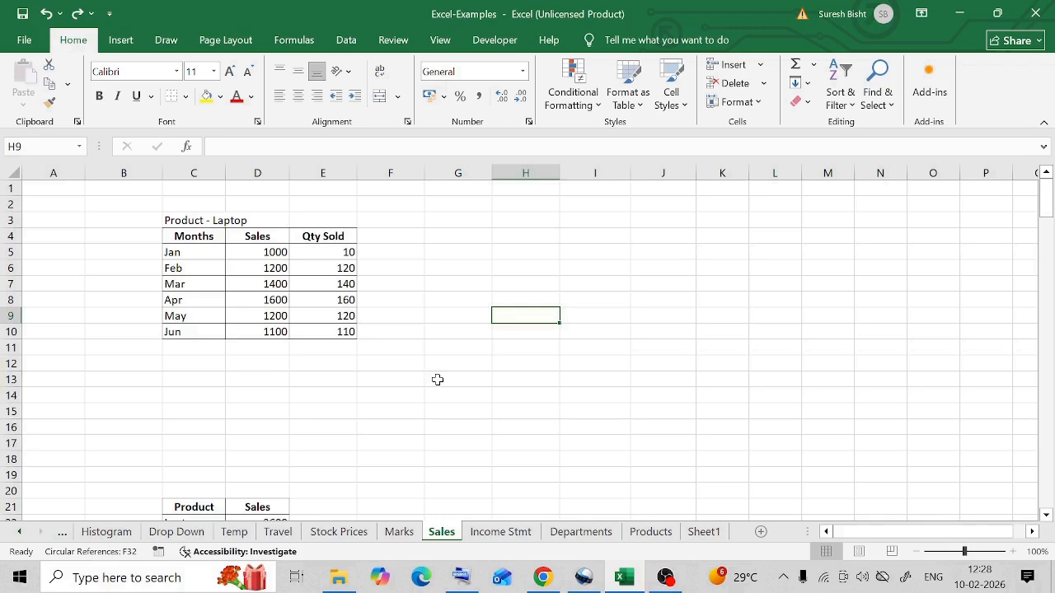
Step: Redo the clearing of the Feb sales value in D6 and the Apr quantity in E8
{"action": "key", "text": "ctrl+y"}
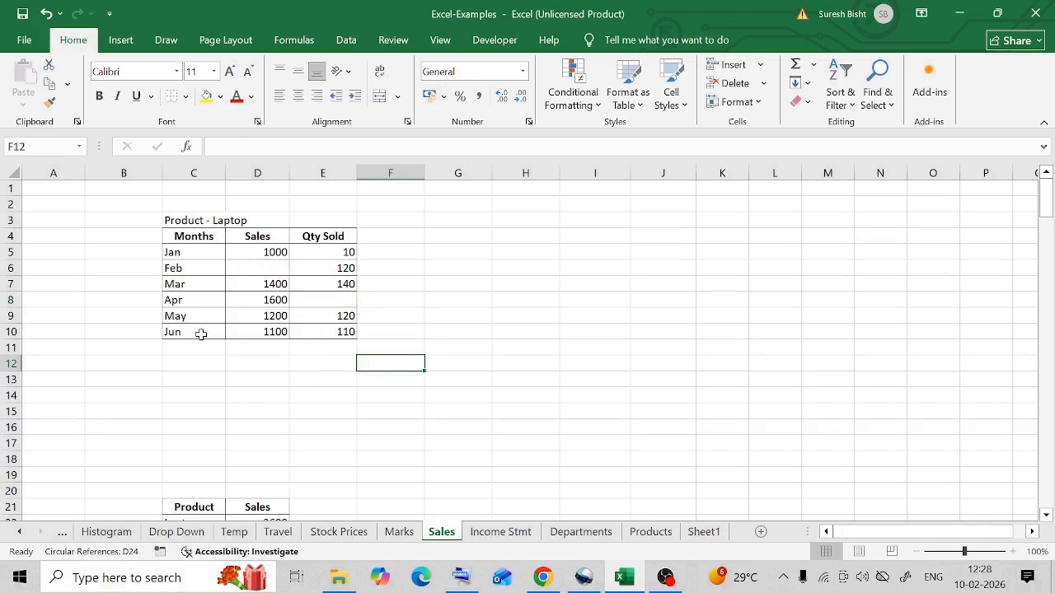
Step: Start a new conditional formatting rule for C4:E10 that formats only cells that contain blanks
{"action": "left_click_drag", "start_coordinate": [185, 237], "coordinate": [312, 342]}
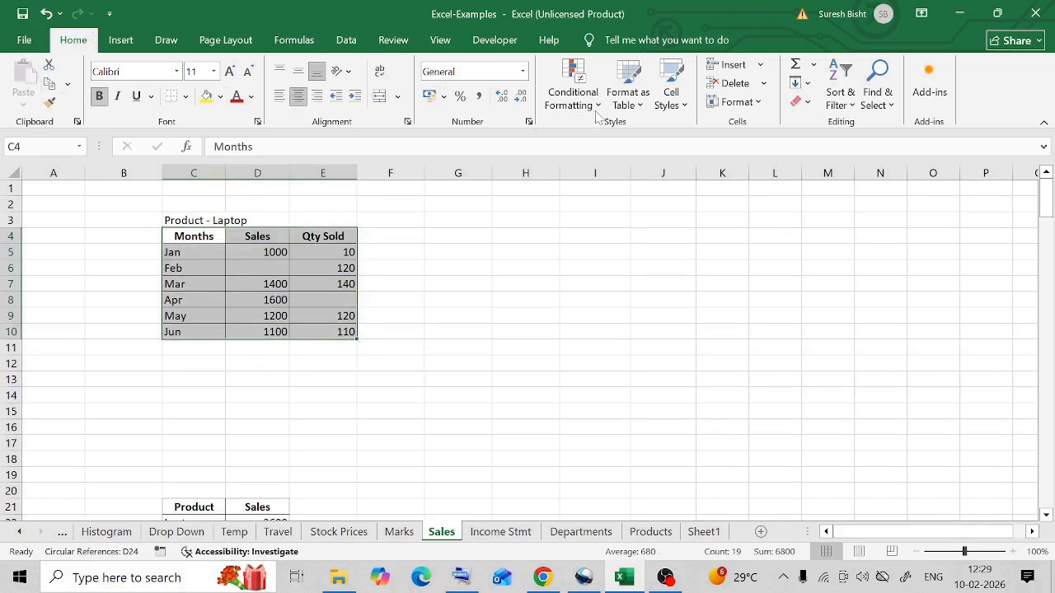
{"action": "left_click", "coordinate": [573, 93]}
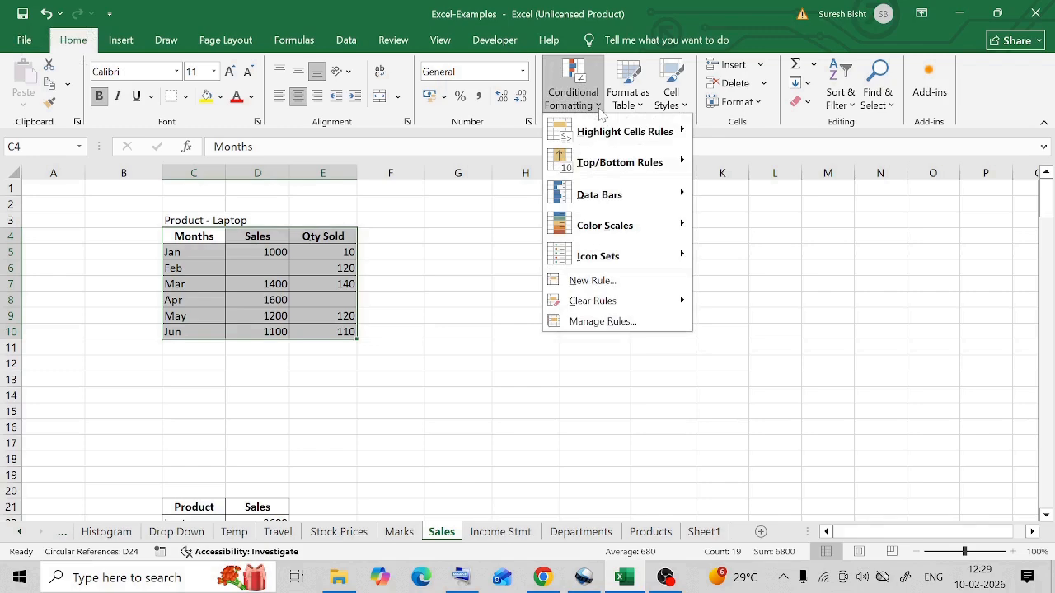
{"action": "left_click", "coordinate": [606, 285]}
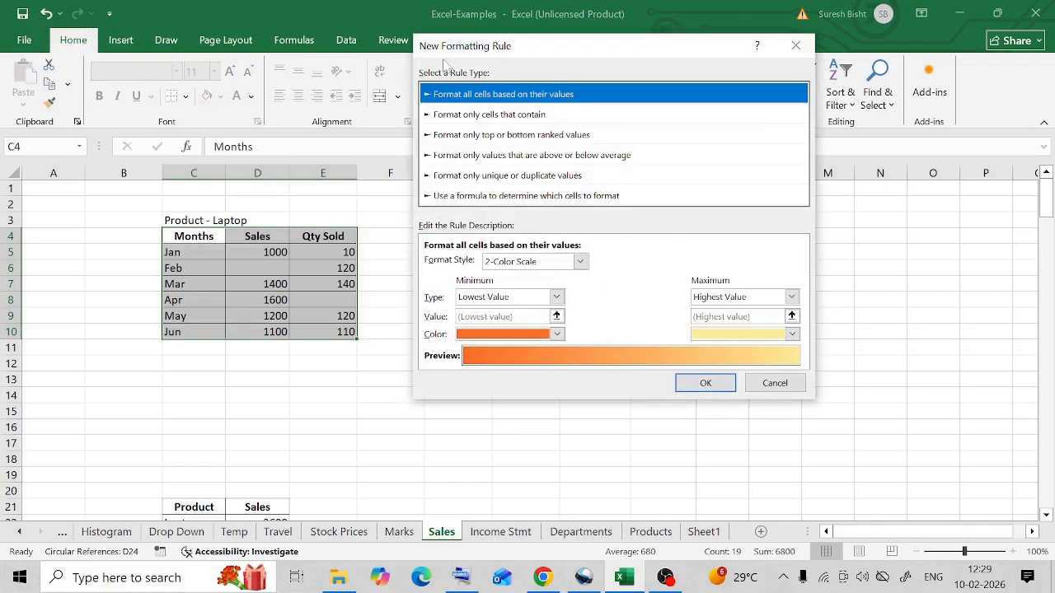
{"action": "left_click", "coordinate": [479, 122]}
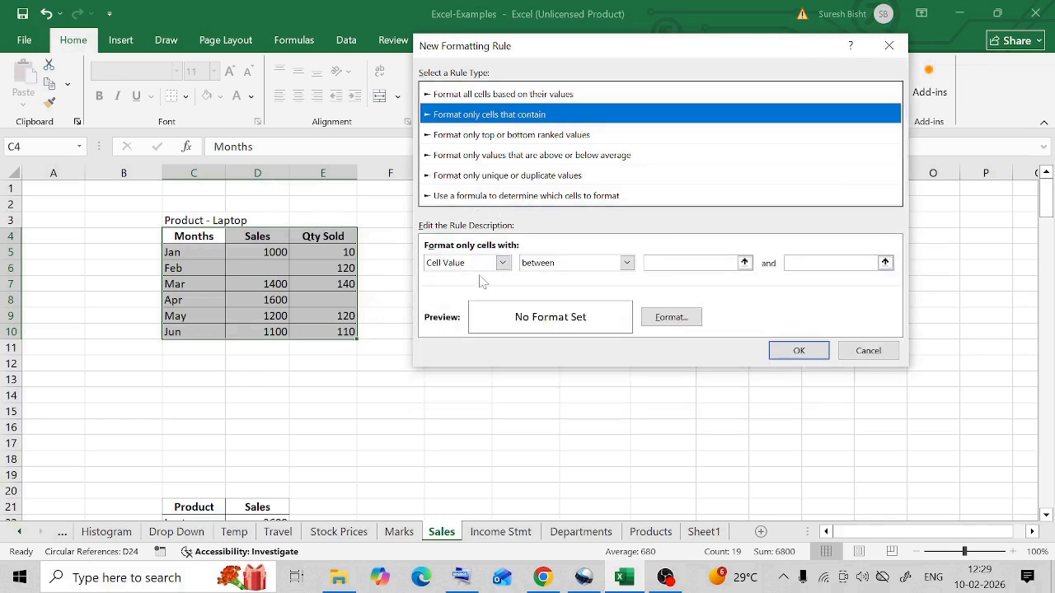
{"action": "left_click", "coordinate": [501, 263]}
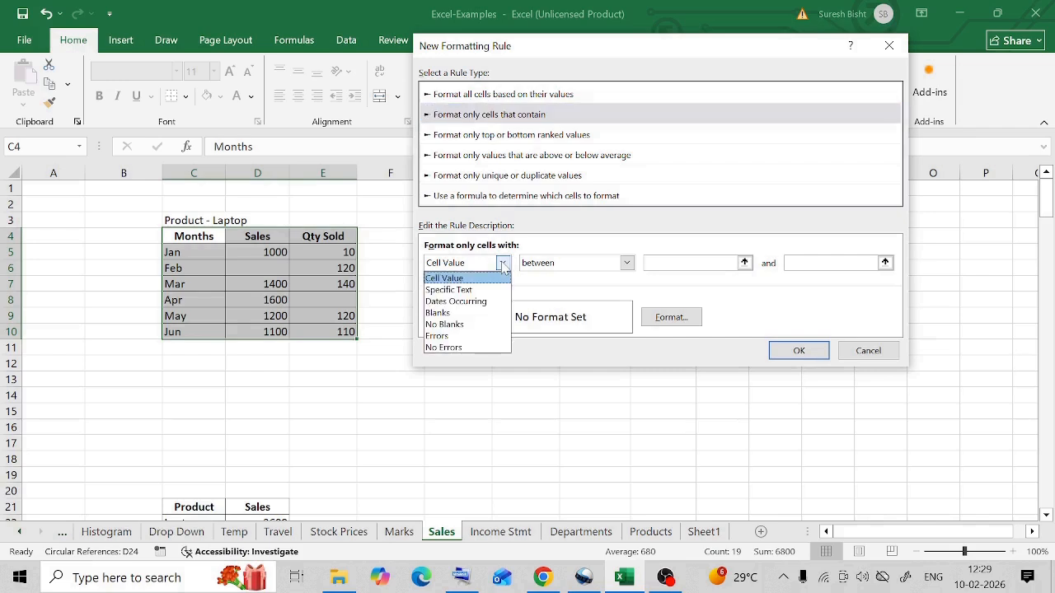
{"action": "left_click", "coordinate": [455, 314]}
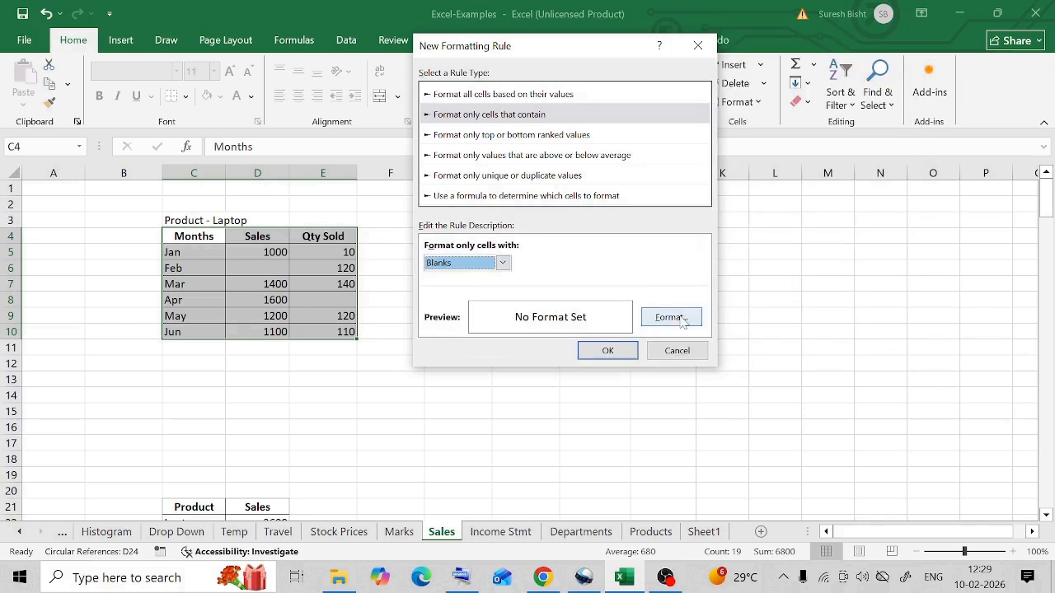
Step: Give the blanks rule a red background fill and apply it to the Laptop table
{"action": "left_click", "coordinate": [676, 320]}
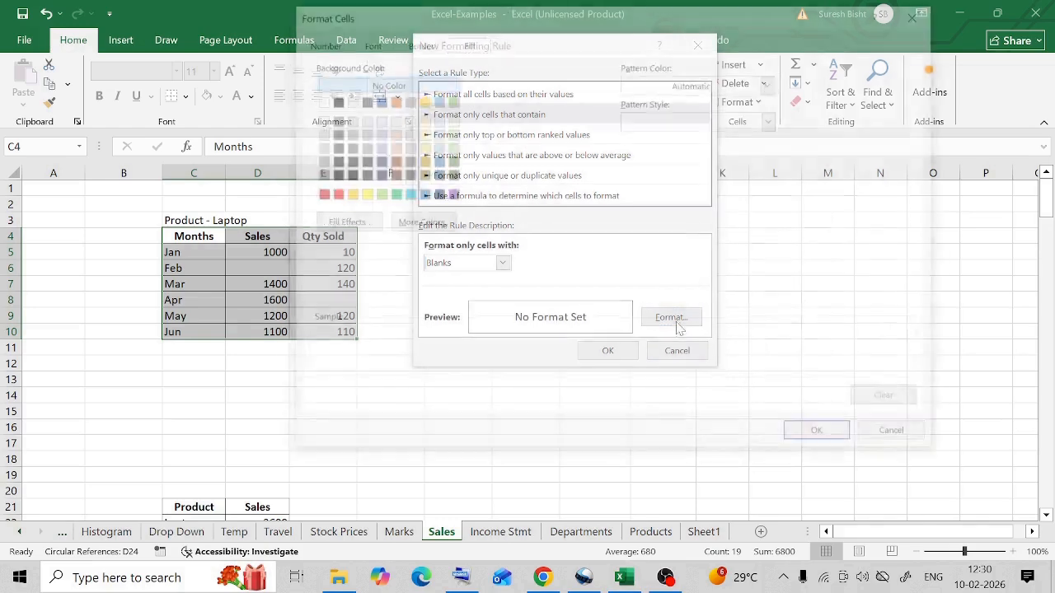
{"action": "left_click", "coordinate": [318, 41]}
{"action": "left_click", "coordinate": [366, 41]}
{"action": "left_click", "coordinate": [419, 43]}
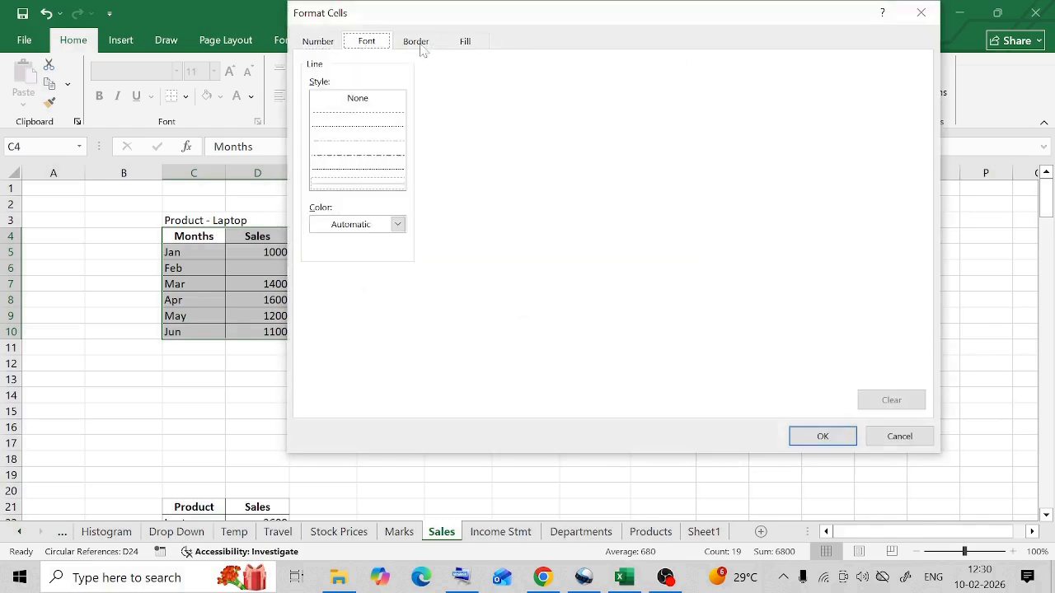
{"action": "left_click", "coordinate": [465, 41]}
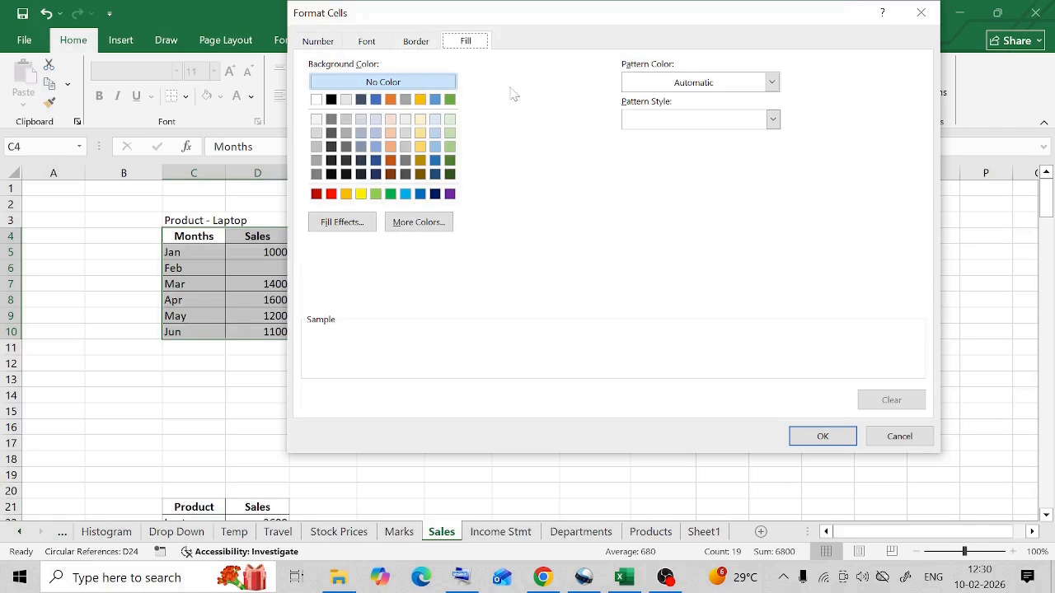
{"action": "left_click", "coordinate": [330, 194]}
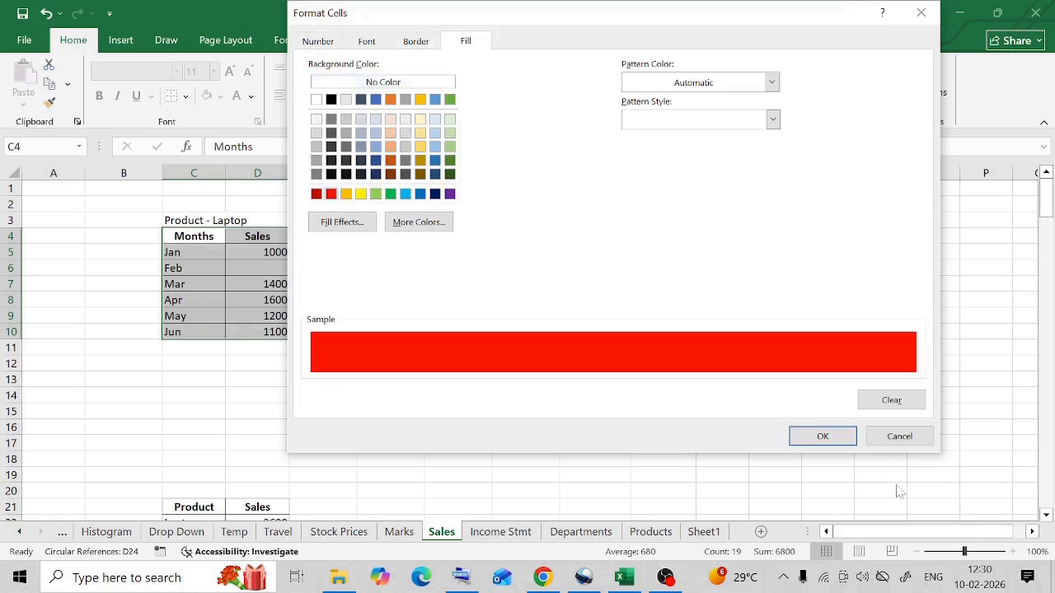
{"action": "left_click", "coordinate": [822, 436]}
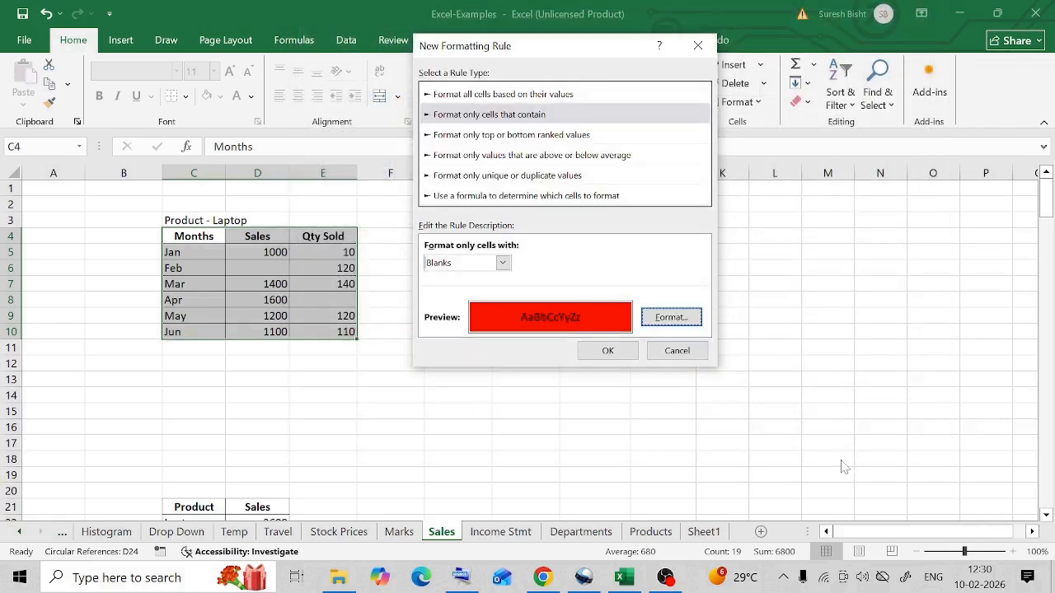
{"action": "left_click", "coordinate": [602, 351]}
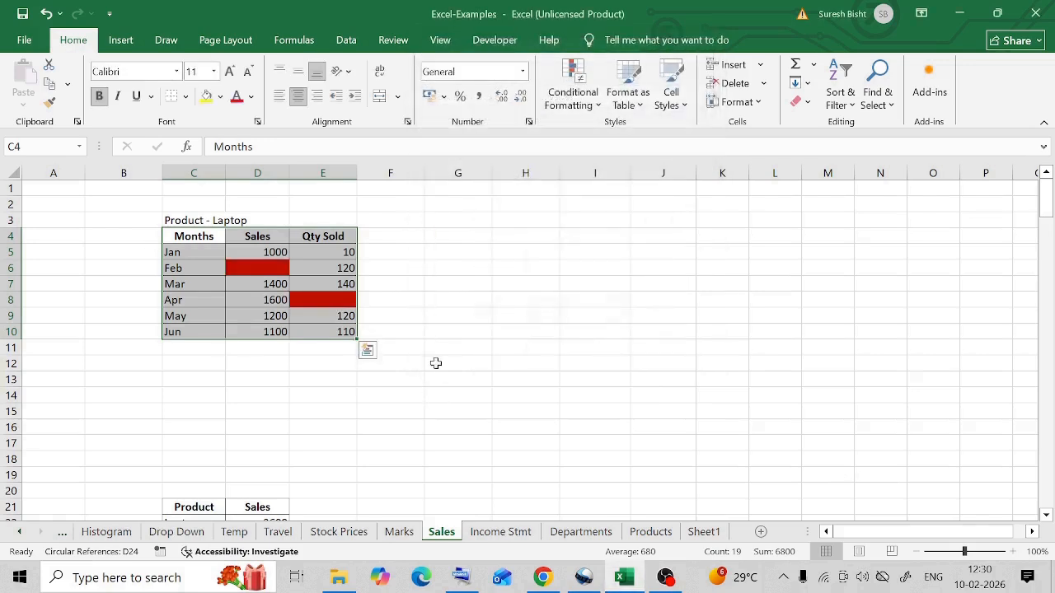
{"action": "left_click", "coordinate": [436, 363]}
{"action": "left_click", "coordinate": [313, 301]}
{"action": "left_click", "coordinate": [362, 368]}
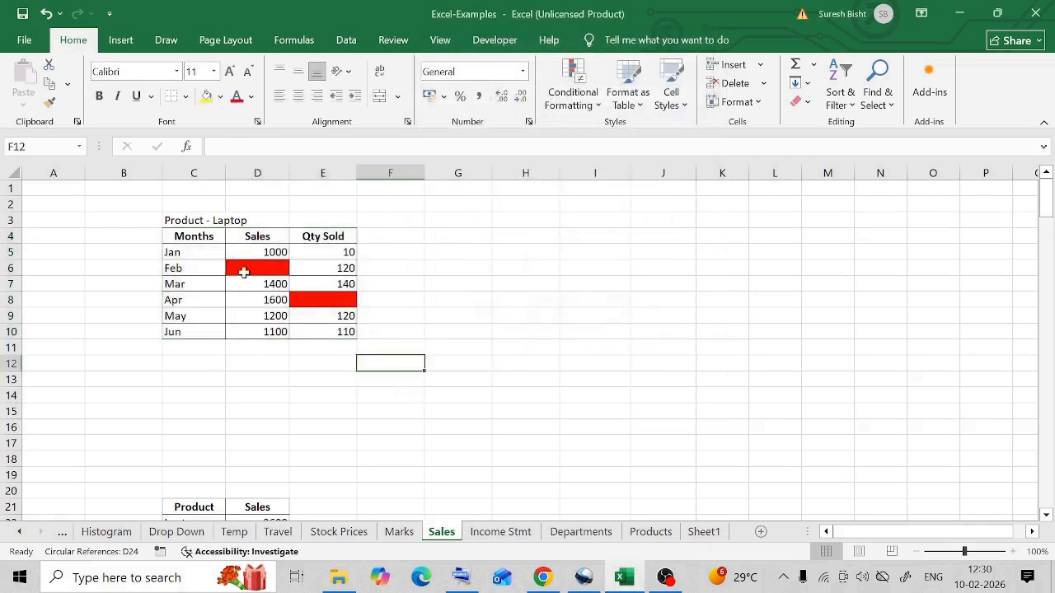
Step: Fill the blank cells with 1200 for the Feb sales in D6 and 160 for the Apr quantity in E8
{"action": "left_click", "coordinate": [317, 302]}
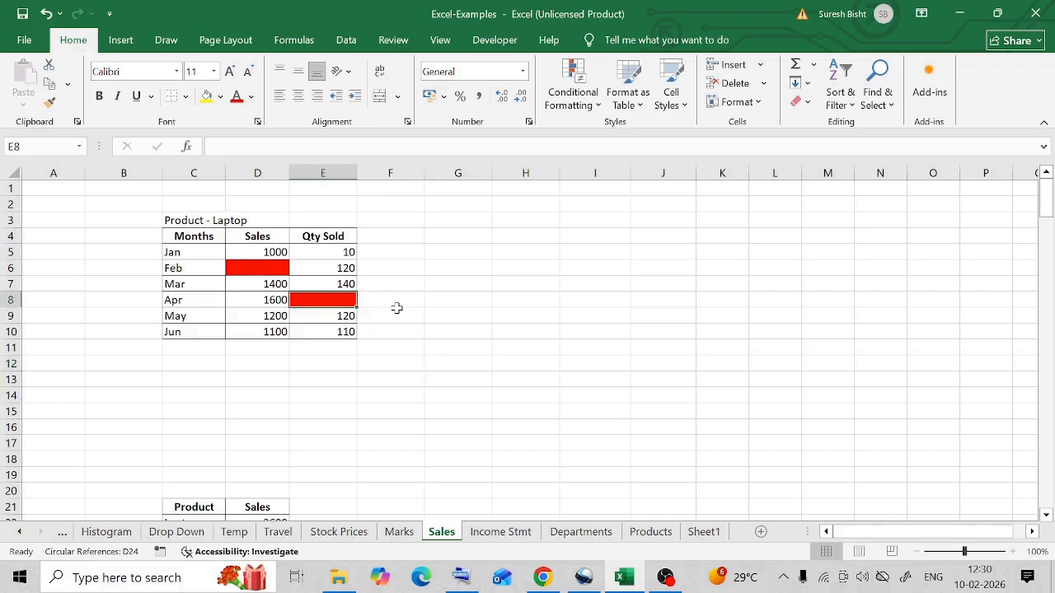
{"action": "left_click", "coordinate": [272, 267]}
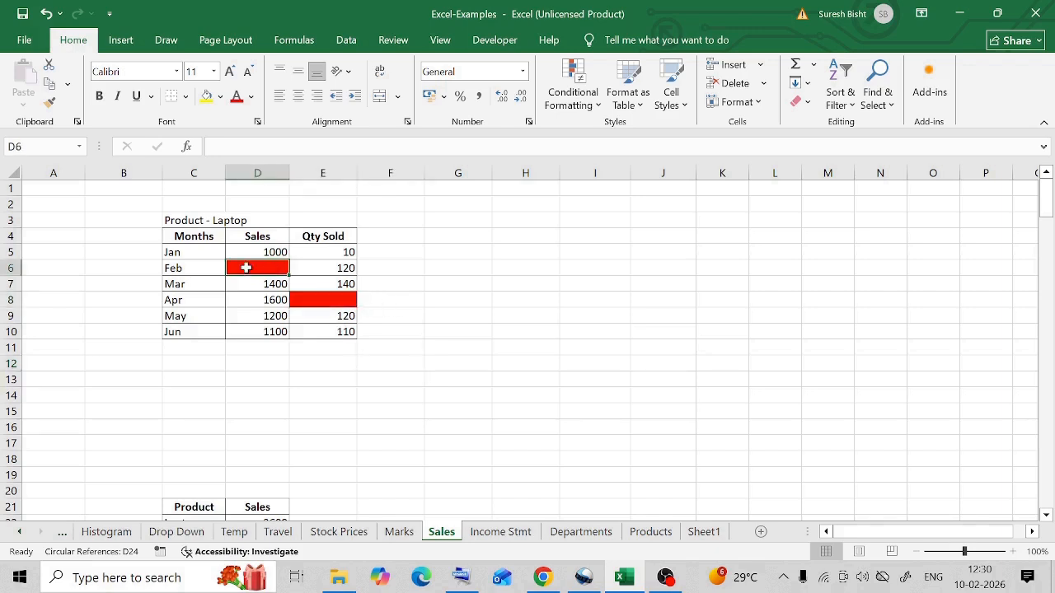
{"action": "type", "text": "1200"}
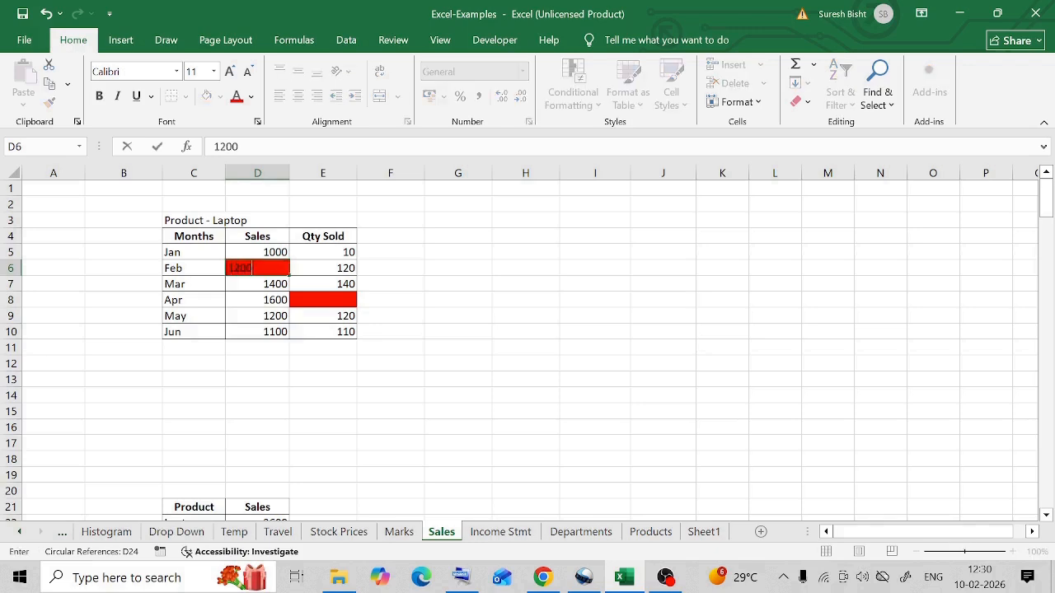
{"action": "key", "text": "Return"}
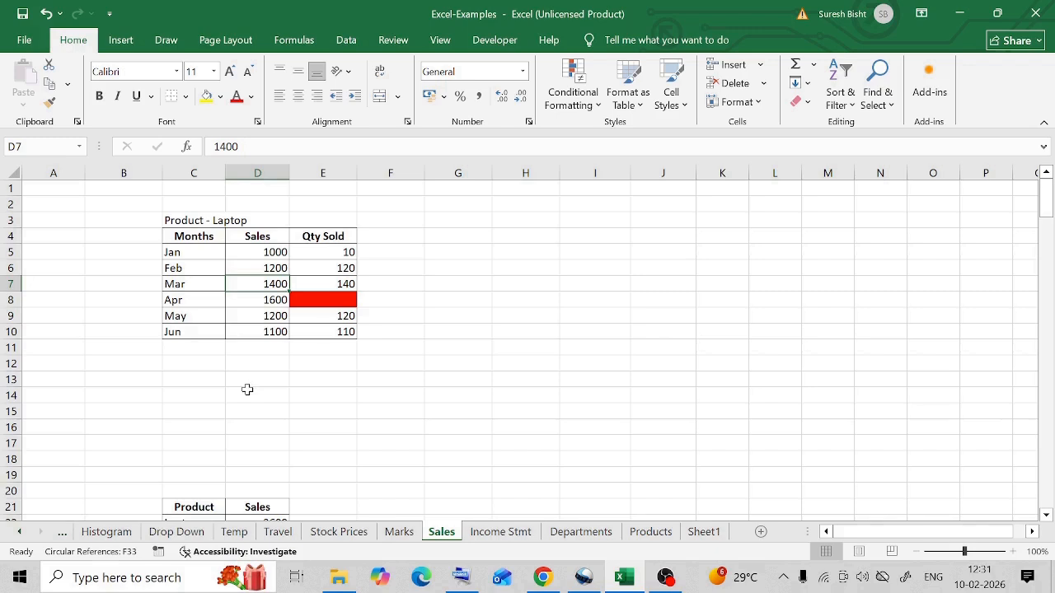
{"action": "left_click", "coordinate": [343, 299]}
{"action": "type", "text": "1"}
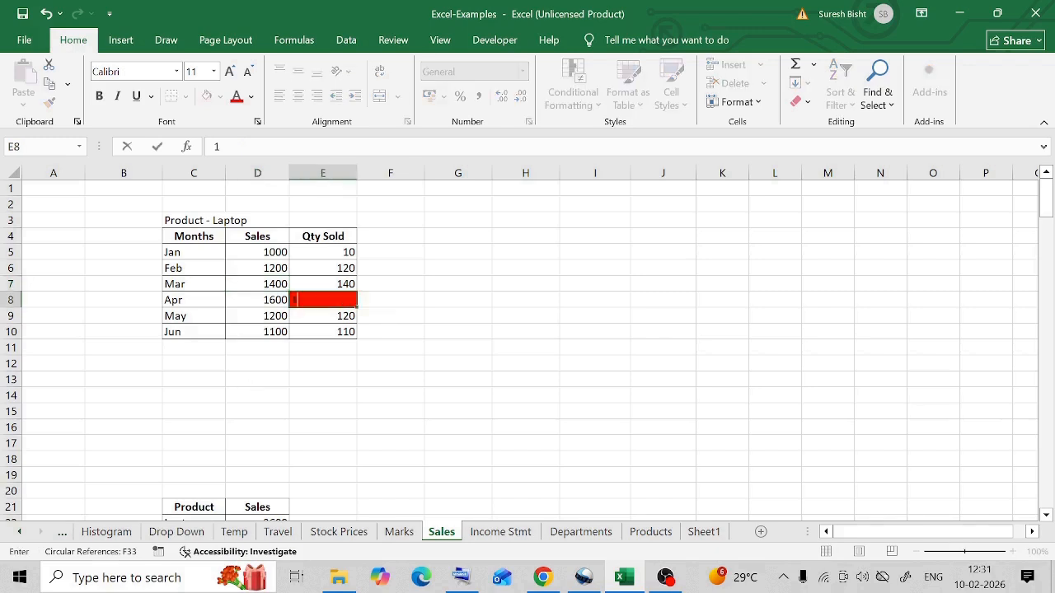
{"action": "type", "text": "60"}
{"action": "key", "text": "Return"}
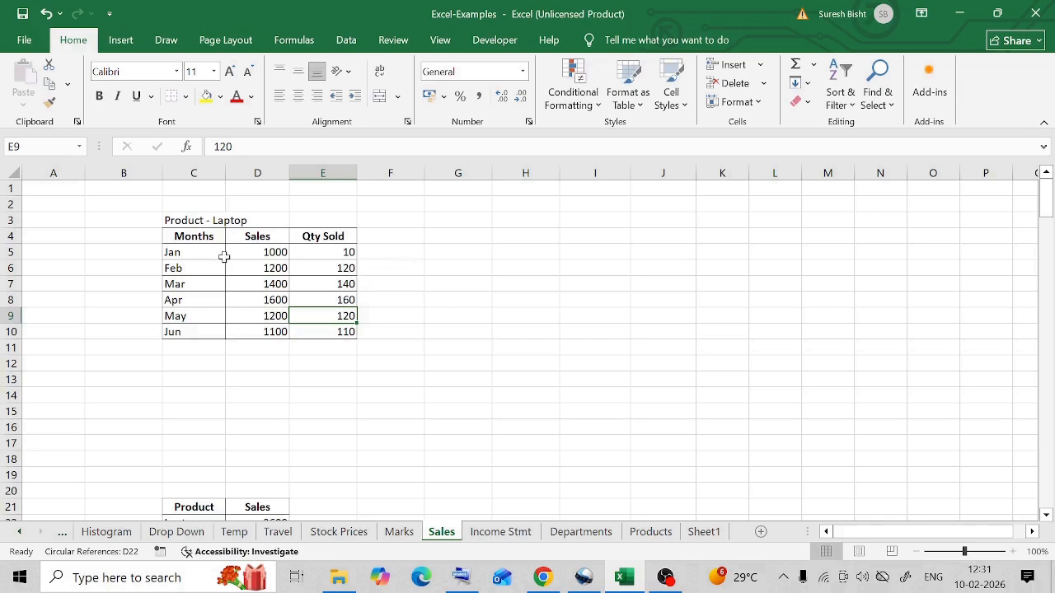
Step: Start a new conditional formatting rule for C4:E10 that formats only cells with a value less than 100
{"action": "left_click_drag", "start_coordinate": [188, 250], "coordinate": [327, 349]}
{"action": "left_click", "coordinate": [330, 252]}
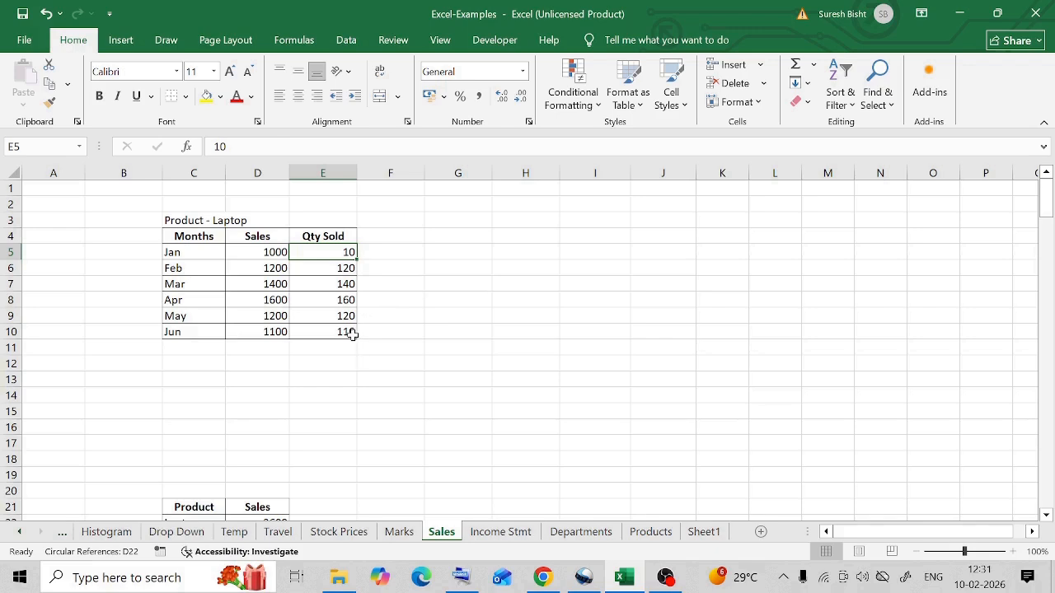
{"action": "left_click_drag", "start_coordinate": [180, 235], "coordinate": [331, 333]}
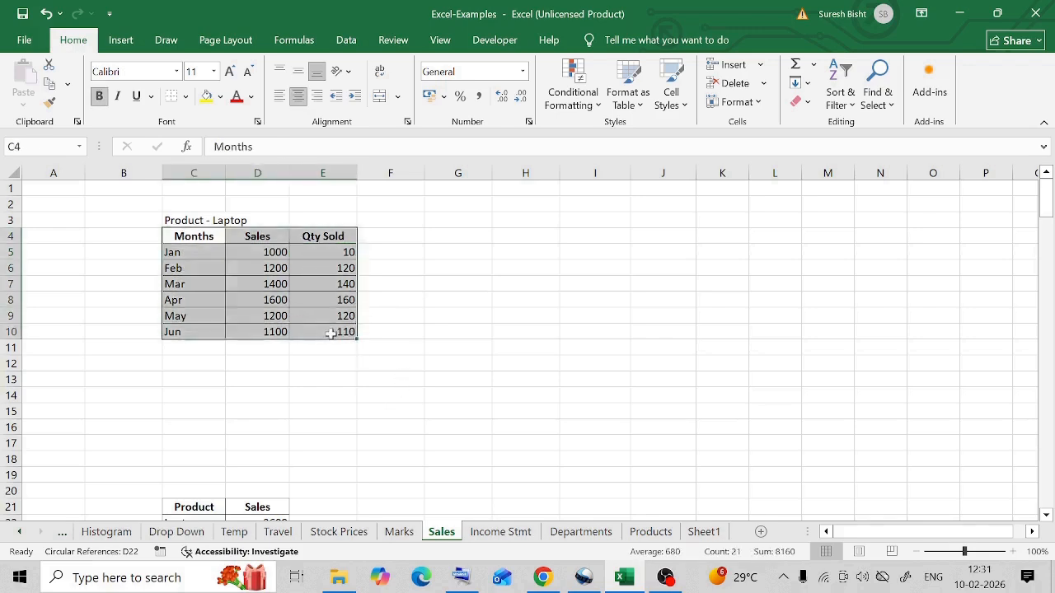
{"action": "left_click", "coordinate": [577, 101]}
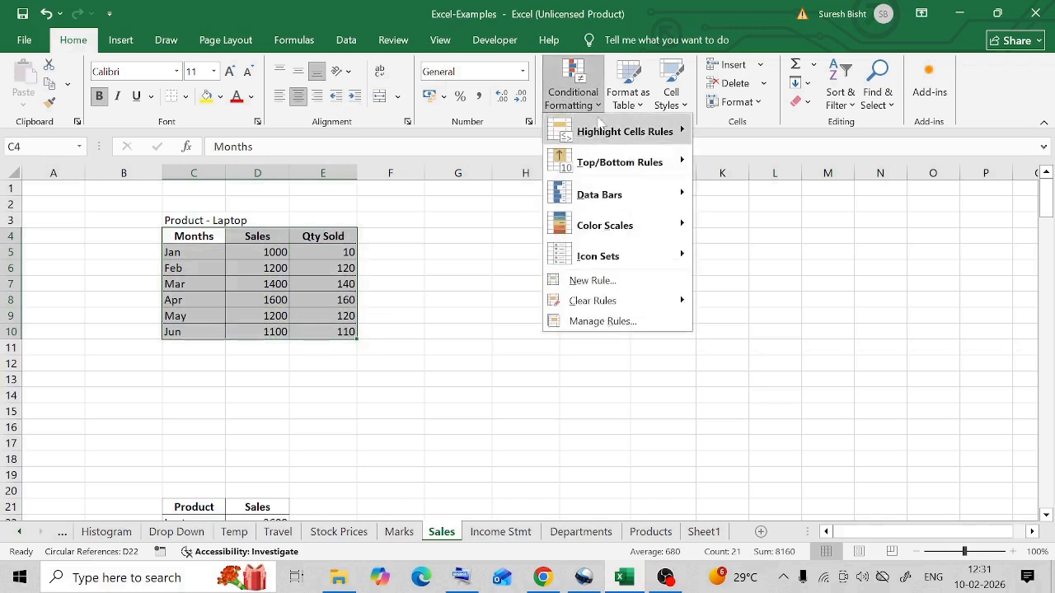
{"action": "left_click", "coordinate": [586, 282]}
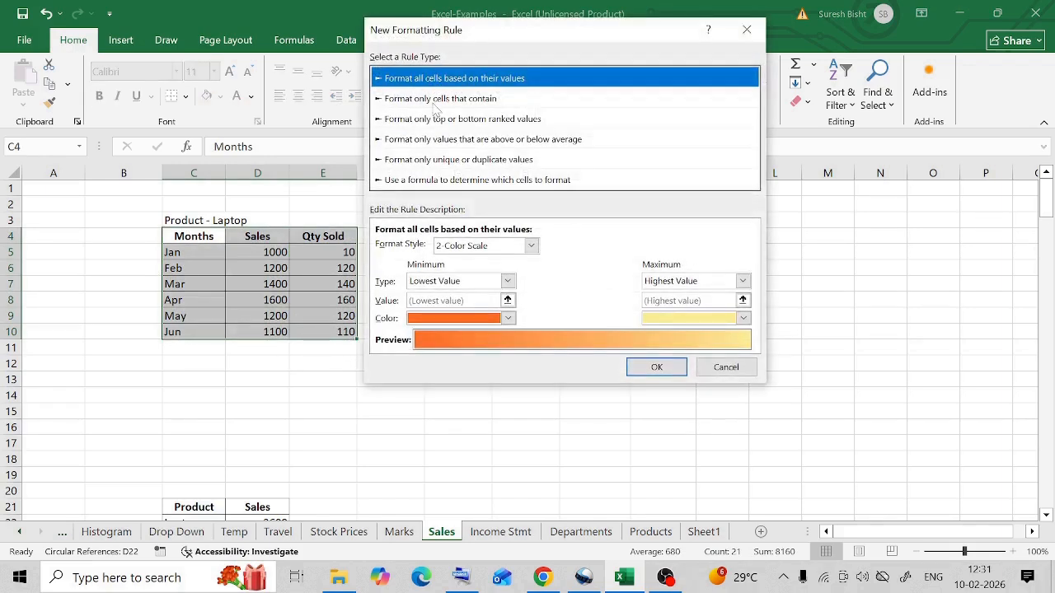
{"action": "left_click", "coordinate": [422, 101]}
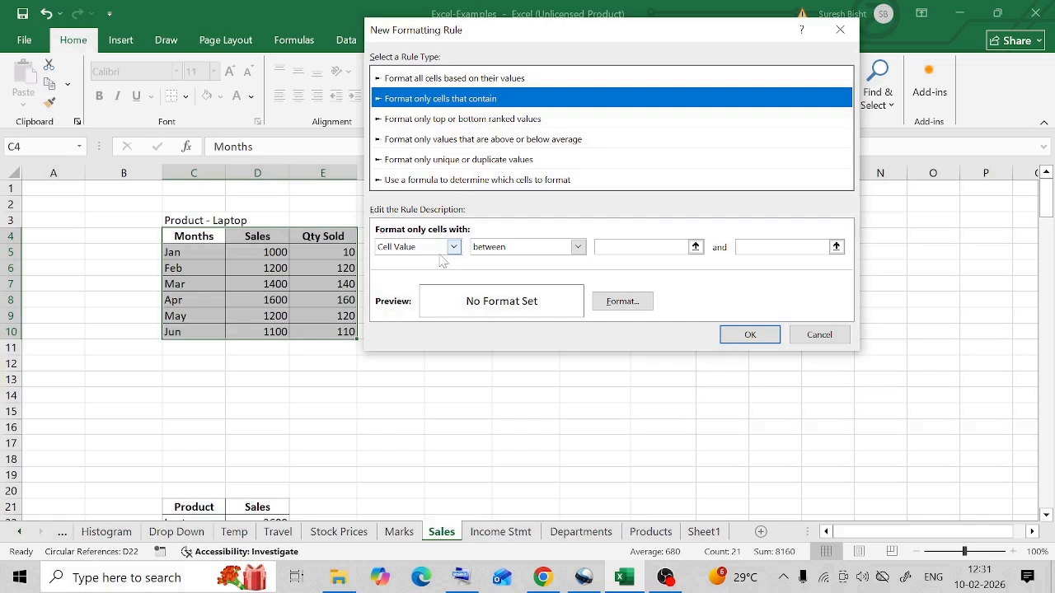
{"action": "left_click", "coordinate": [578, 246]}
{"action": "left_click", "coordinate": [509, 322]}
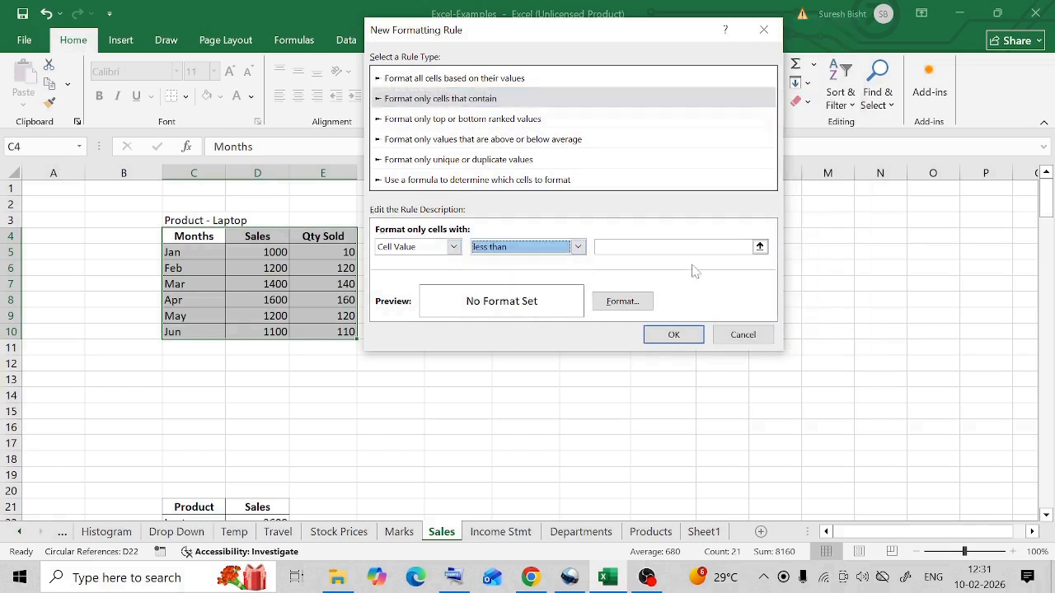
{"action": "left_click", "coordinate": [621, 251]}
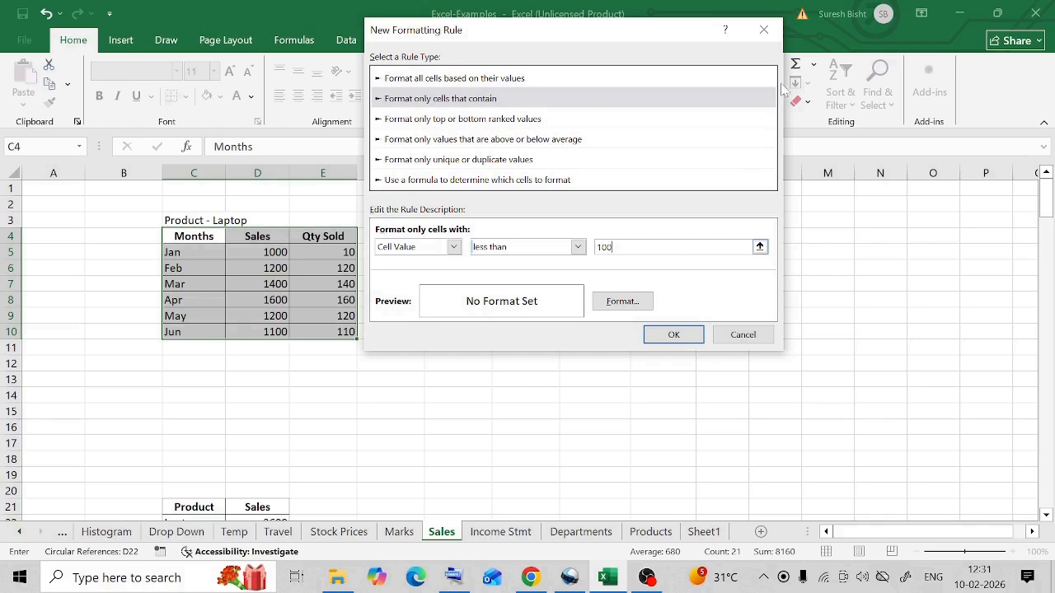
Step: Give the less-than-100 rule a red background fill and apply it to the table
{"action": "left_click", "coordinate": [618, 303]}
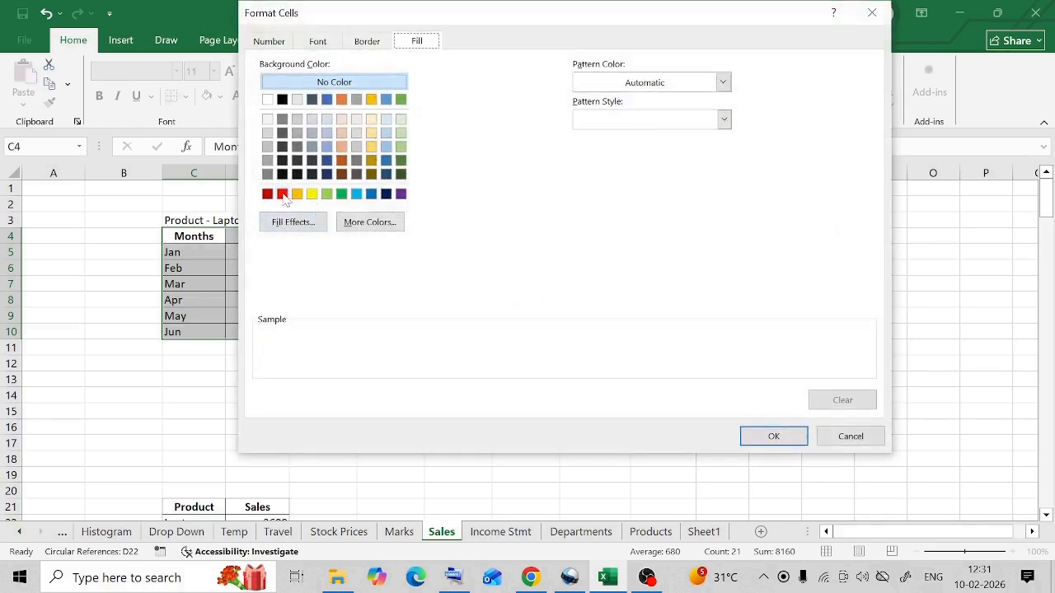
{"action": "left_click", "coordinate": [282, 195]}
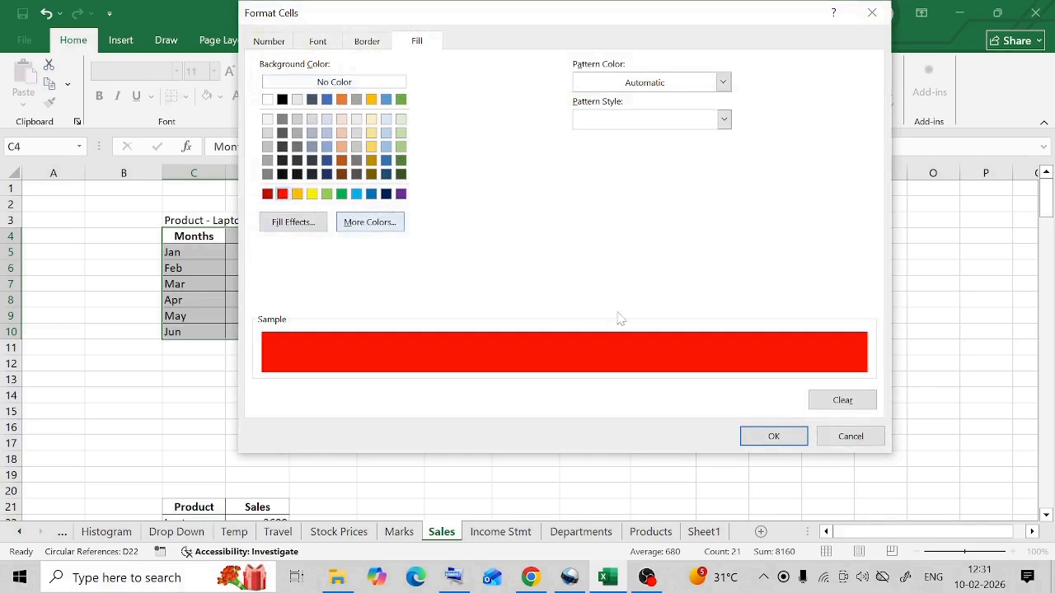
{"action": "left_click", "coordinate": [773, 438]}
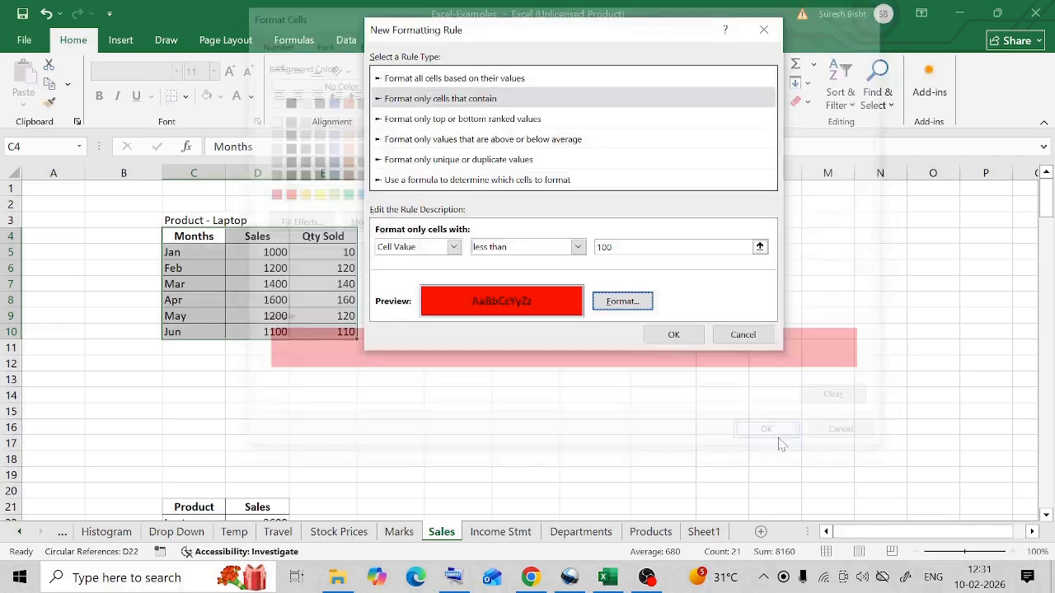
{"action": "left_click", "coordinate": [674, 334]}
{"action": "left_click", "coordinate": [333, 265]}
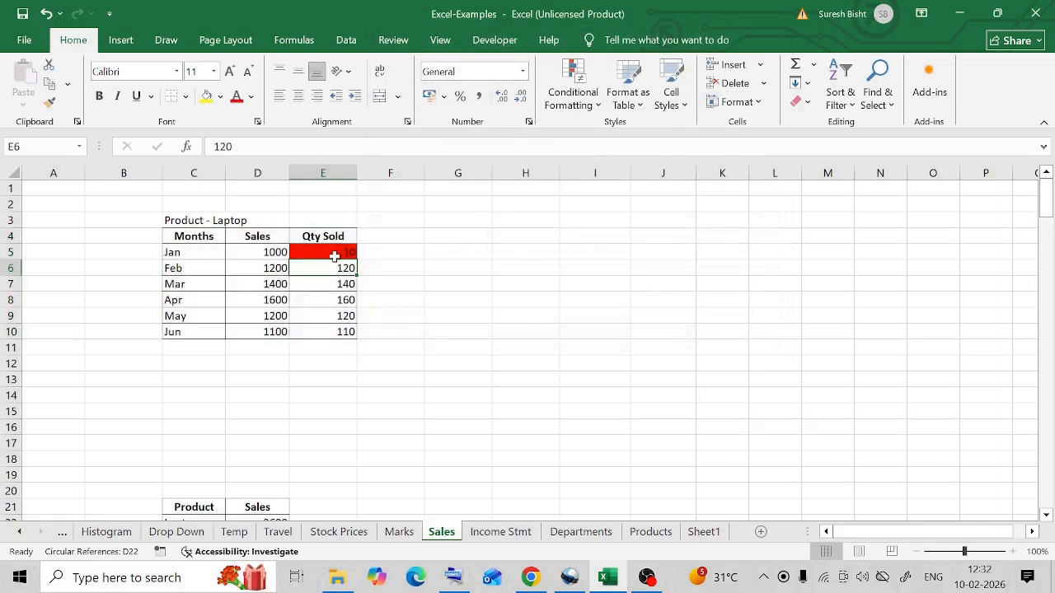
Step: Test the less-than-100 rule by setting the Jan quantity in E5 to 100 and back to 10
{"action": "left_click", "coordinate": [352, 251]}
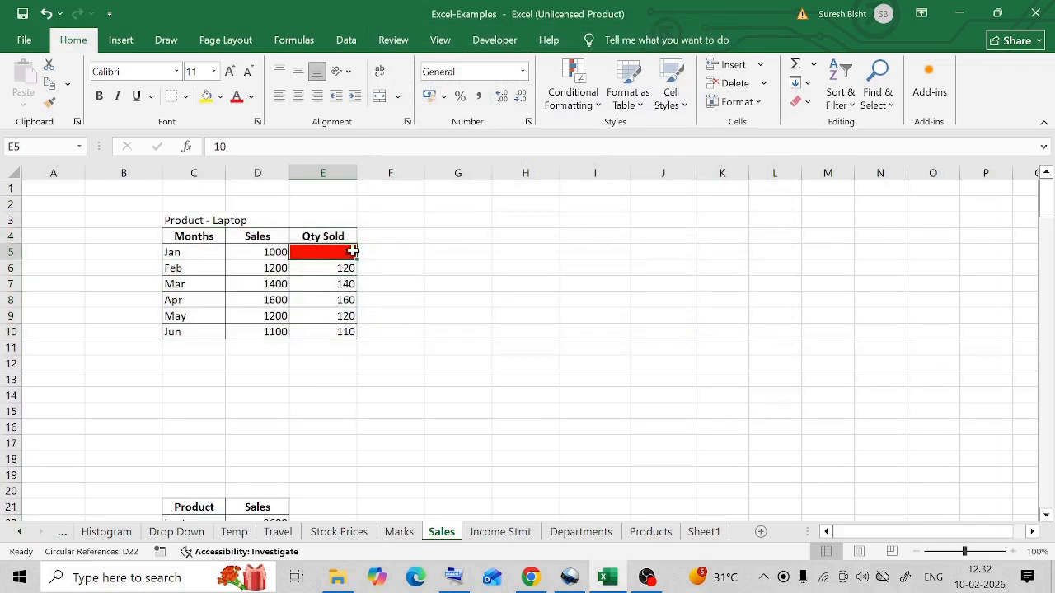
{"action": "double_click", "coordinate": [352, 251]}
{"action": "key", "text": "ctrl+Return"}
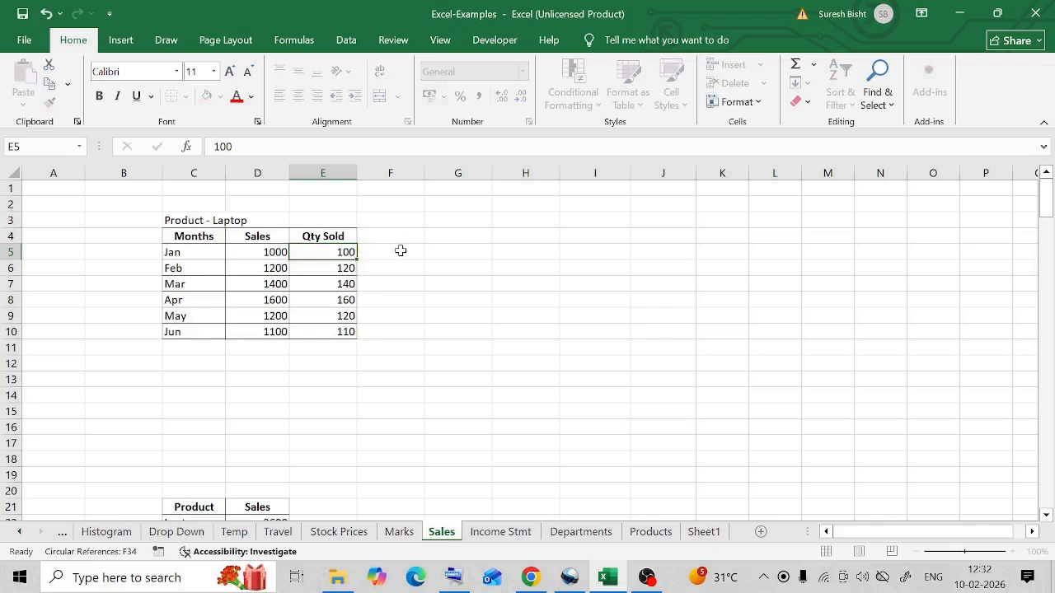
{"action": "type", "text": "10"}
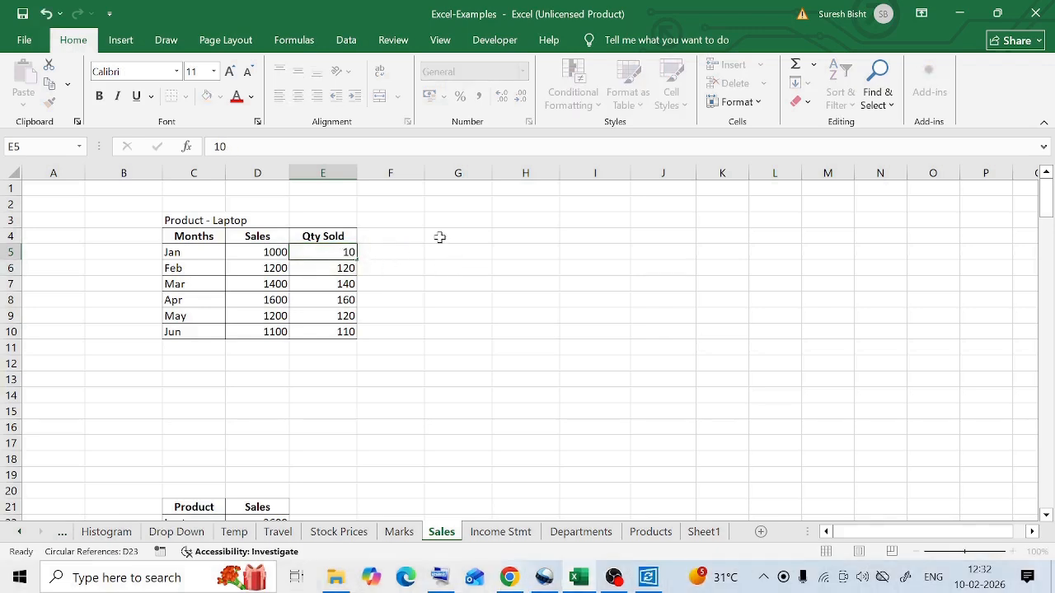
{"action": "key", "text": "Return"}
{"action": "left_click", "coordinate": [400, 340]}
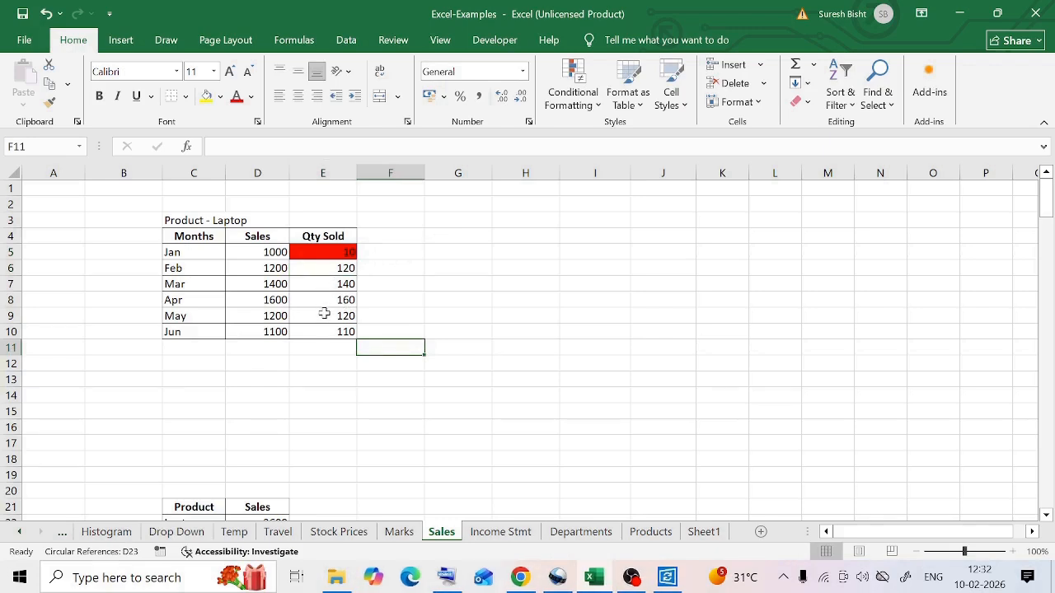
{"action": "left_click", "coordinate": [525, 331]}
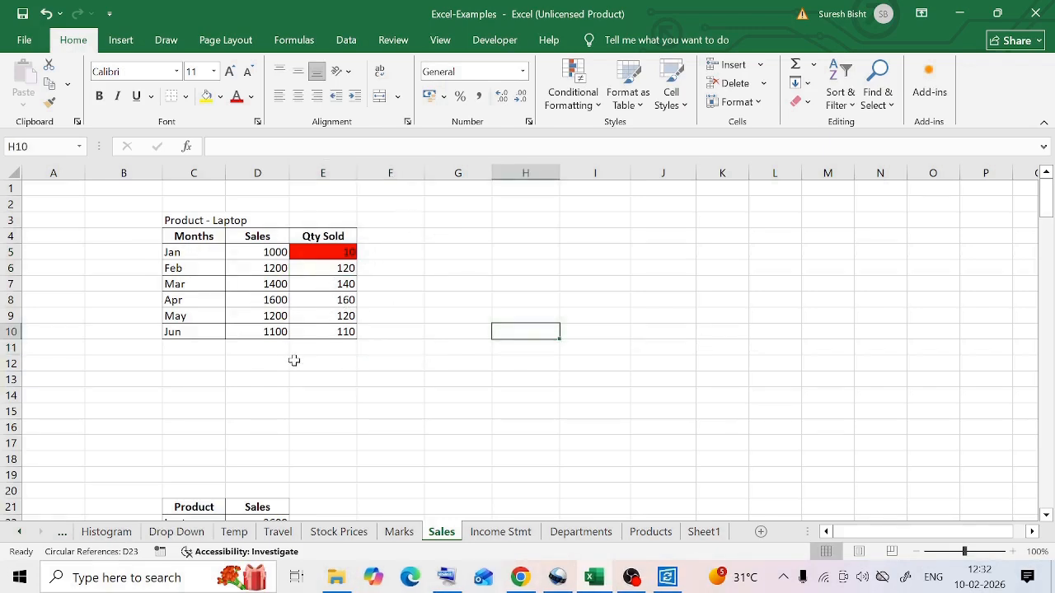
Step: Clear the conditional formatting rules from the entire Sales sheet
{"action": "left_click", "coordinate": [605, 106]}
{"action": "left_click", "coordinate": [598, 108]}
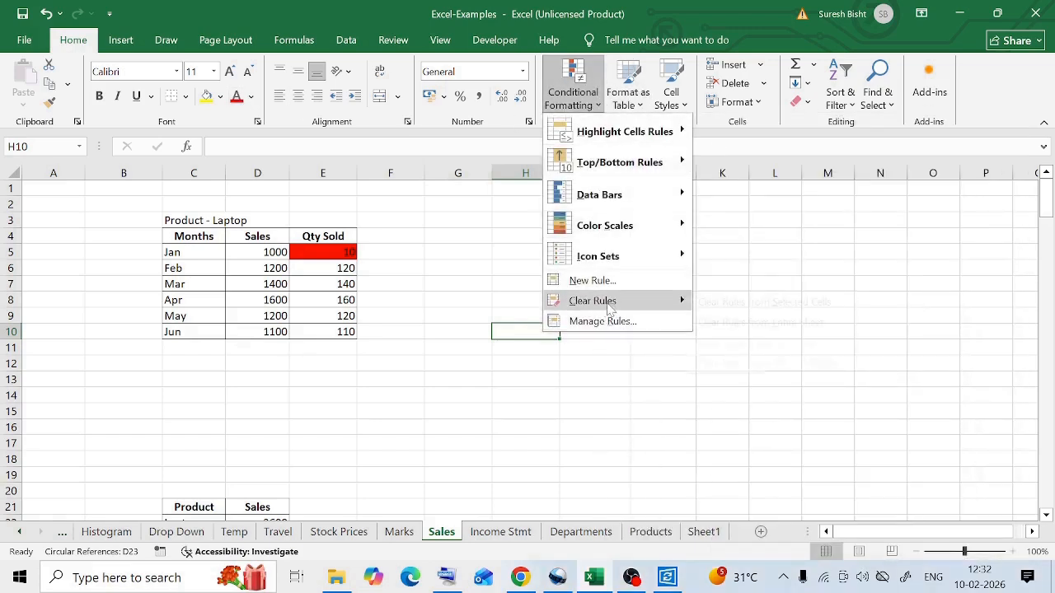
{"action": "mouse_move", "coordinate": [611, 308]}
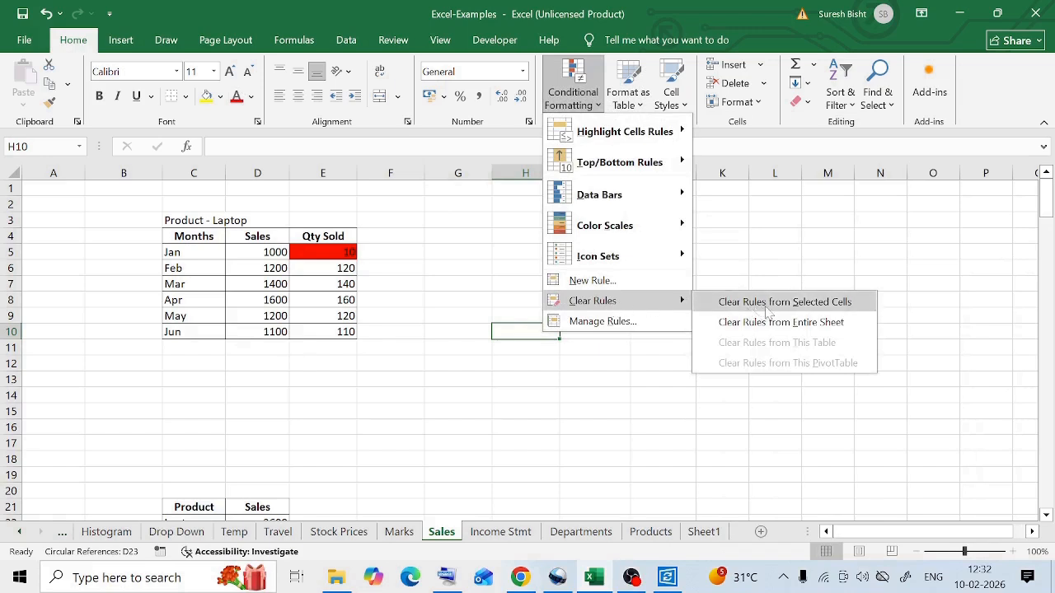
{"action": "left_click", "coordinate": [820, 325]}
{"action": "left_click", "coordinate": [247, 362]}
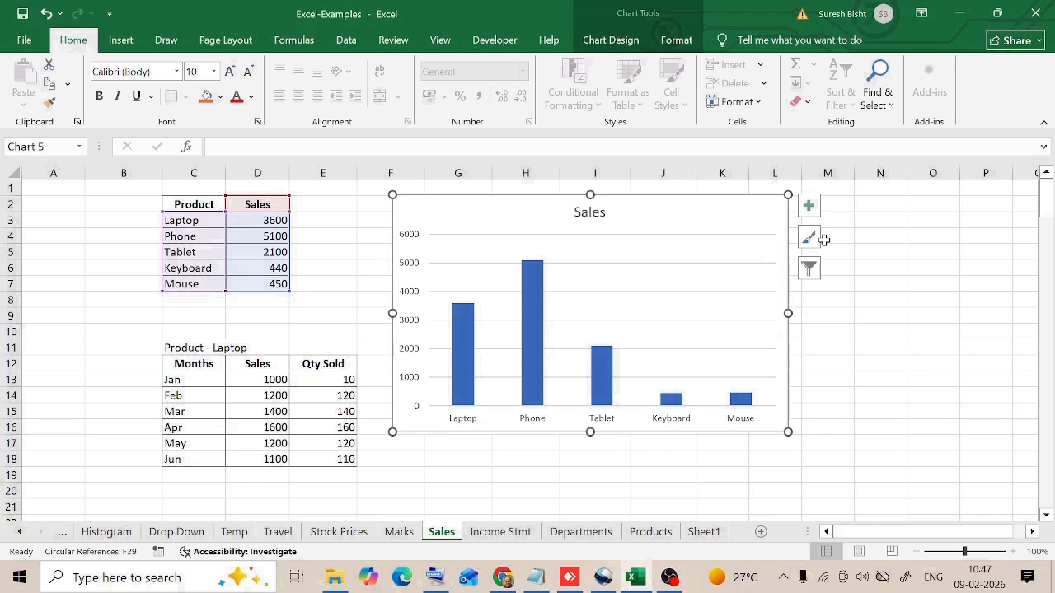
Step: Retitle the column chart as Sales Trend and slightly enlarge and reposition it beside the product sales table
{"action": "left_click_drag", "start_coordinate": [652, 217], "coordinate": [626, 214]}
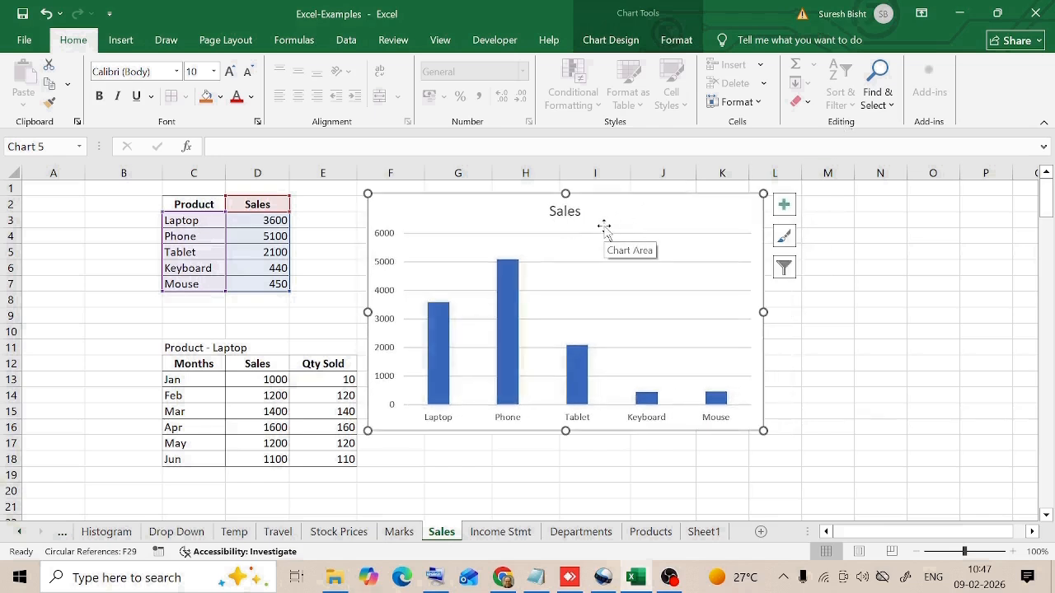
{"action": "left_click", "coordinate": [572, 215]}
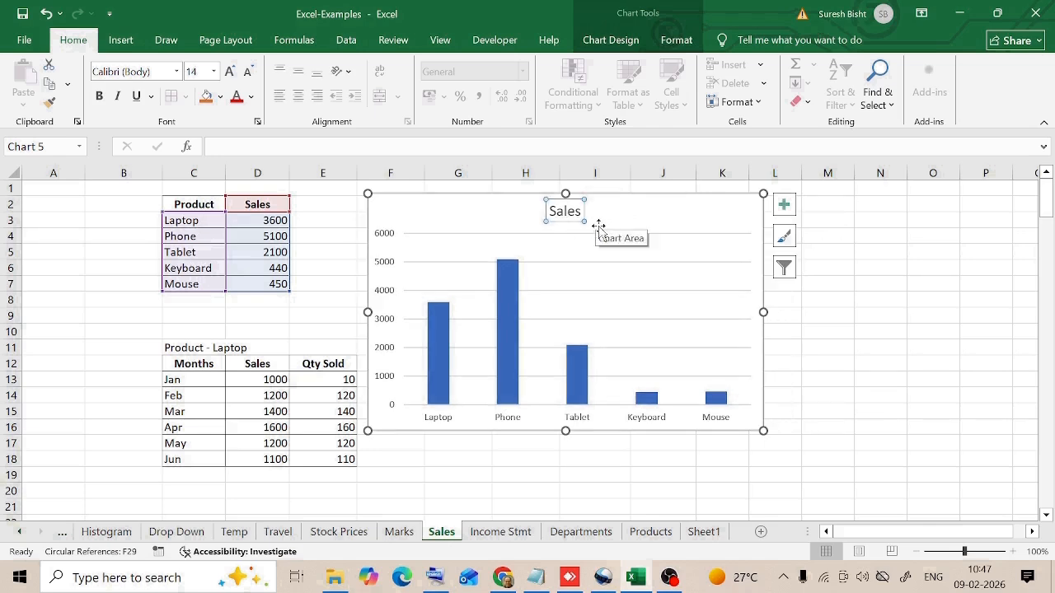
{"action": "left_click", "coordinate": [574, 212]}
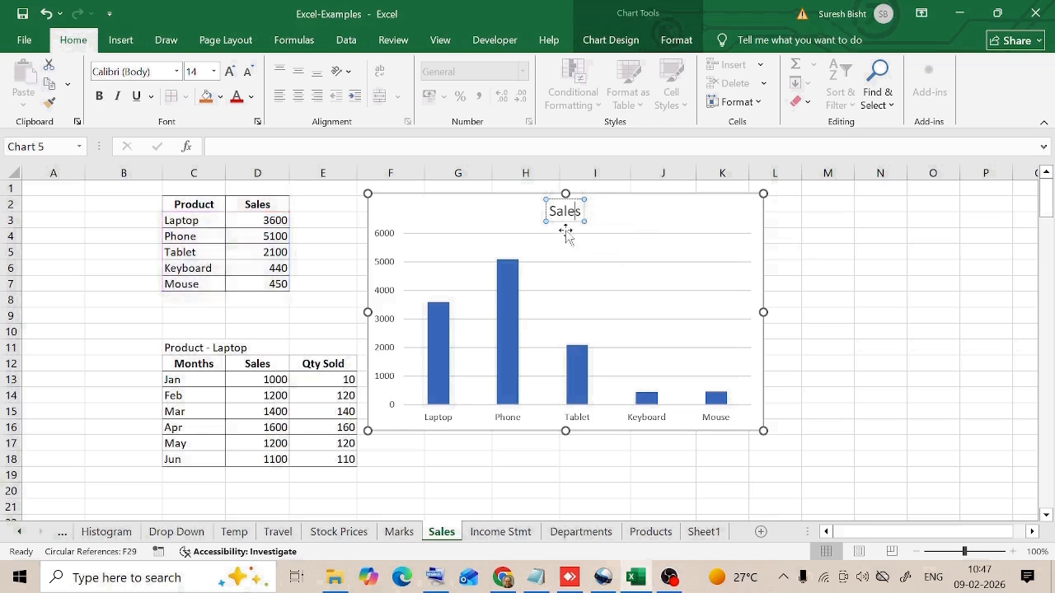
{"action": "left_click", "coordinate": [617, 244]}
{"action": "left_click", "coordinate": [567, 213]}
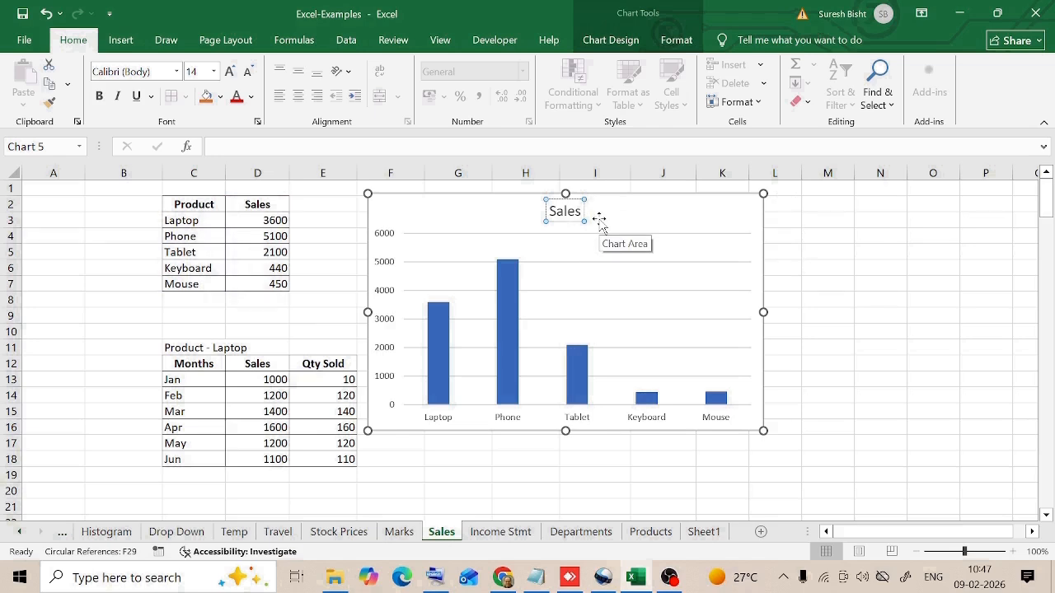
{"action": "type", "text": "Trend"}
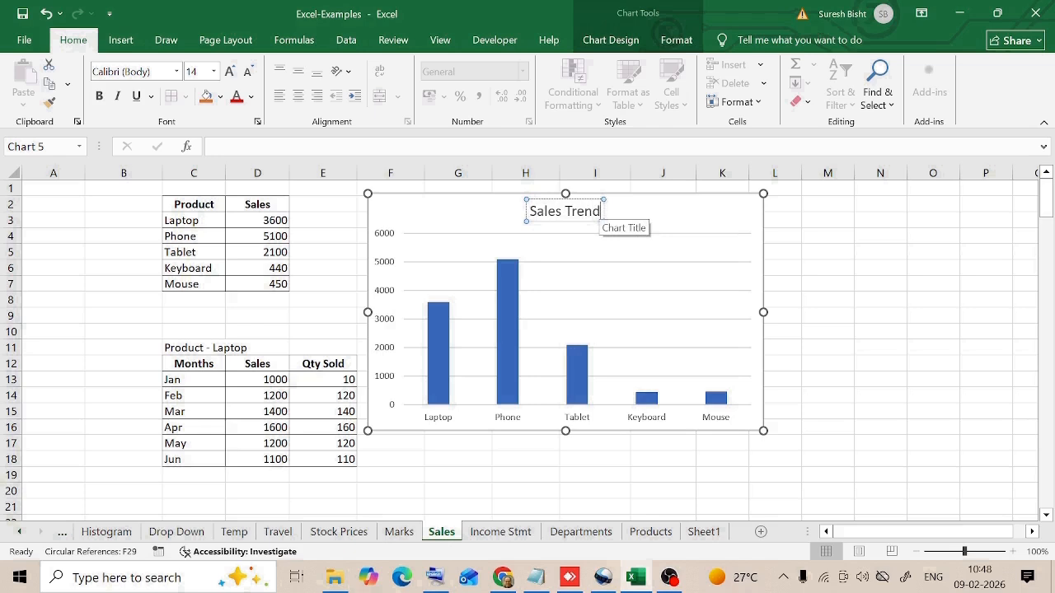
{"action": "left_click", "coordinate": [662, 275]}
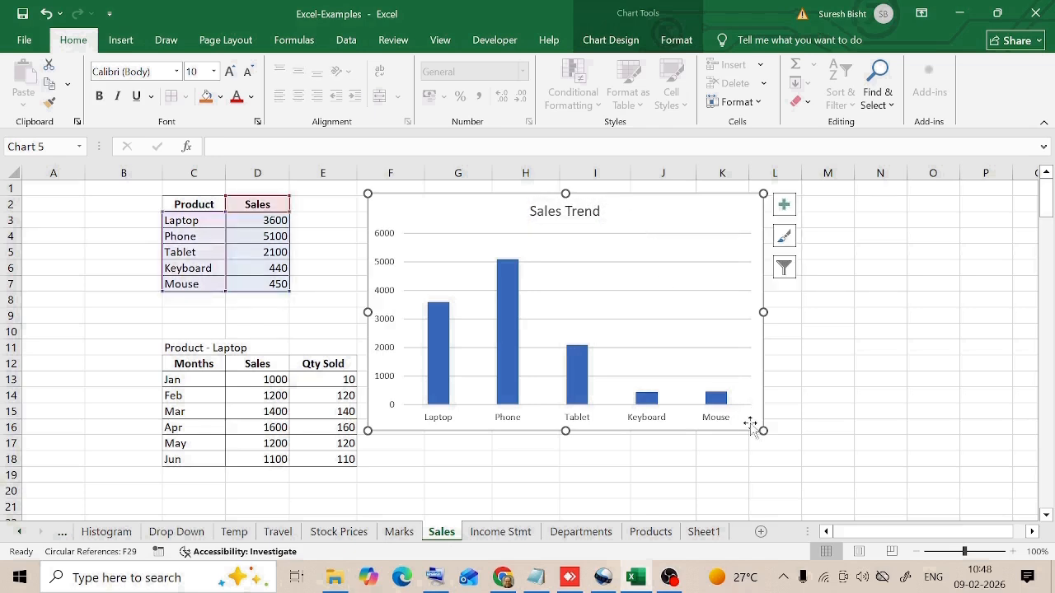
{"action": "left_click_drag", "start_coordinate": [765, 432], "coordinate": [780, 462]}
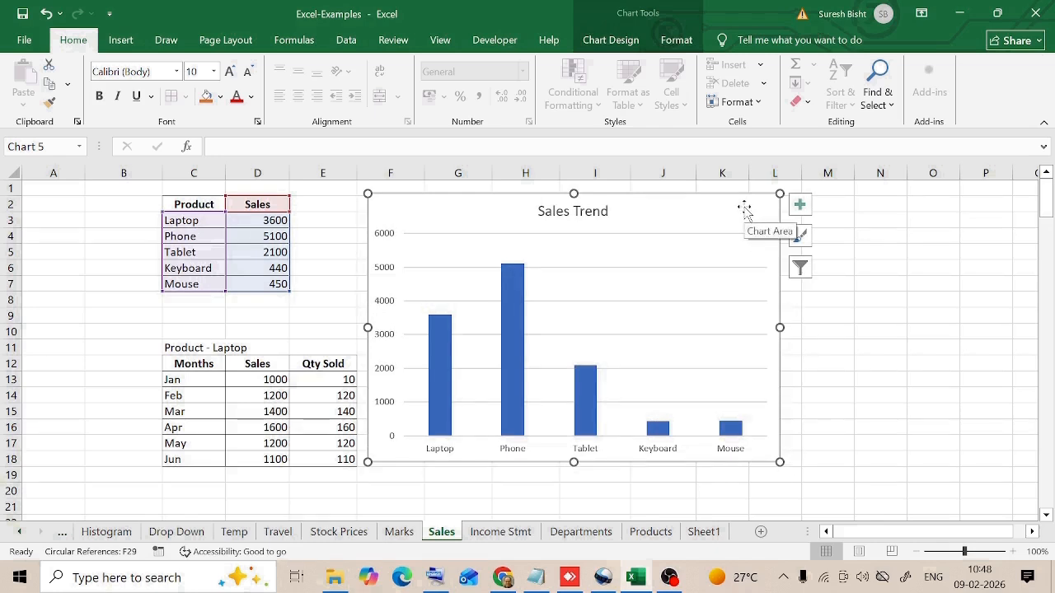
{"action": "left_click_drag", "start_coordinate": [688, 216], "coordinate": [726, 226]}
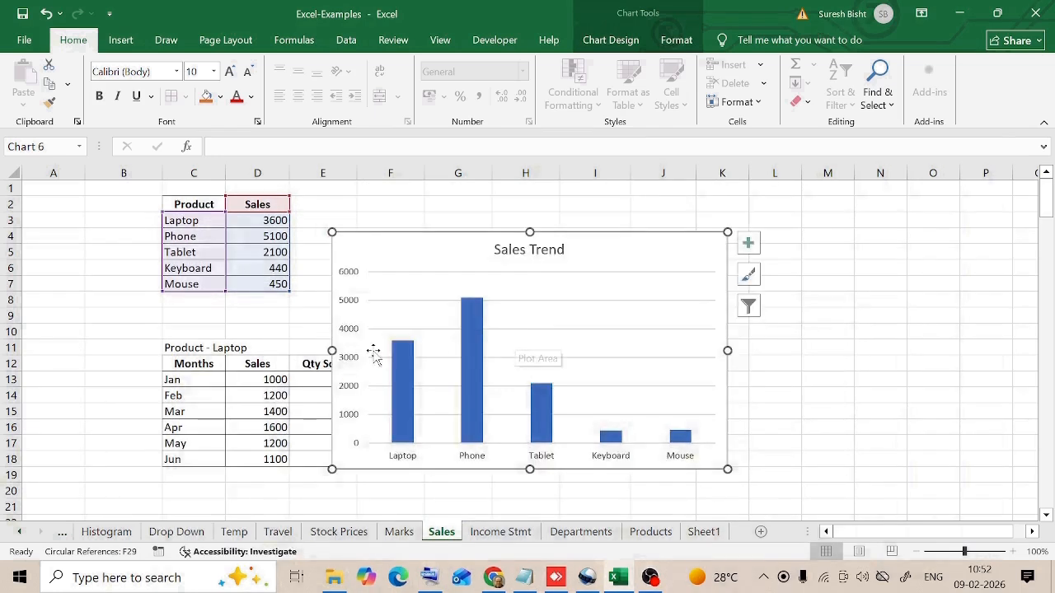
Step: Add data labels to the Sales series columns in the Sales Trend chart
{"action": "mouse_move", "coordinate": [537, 406]}
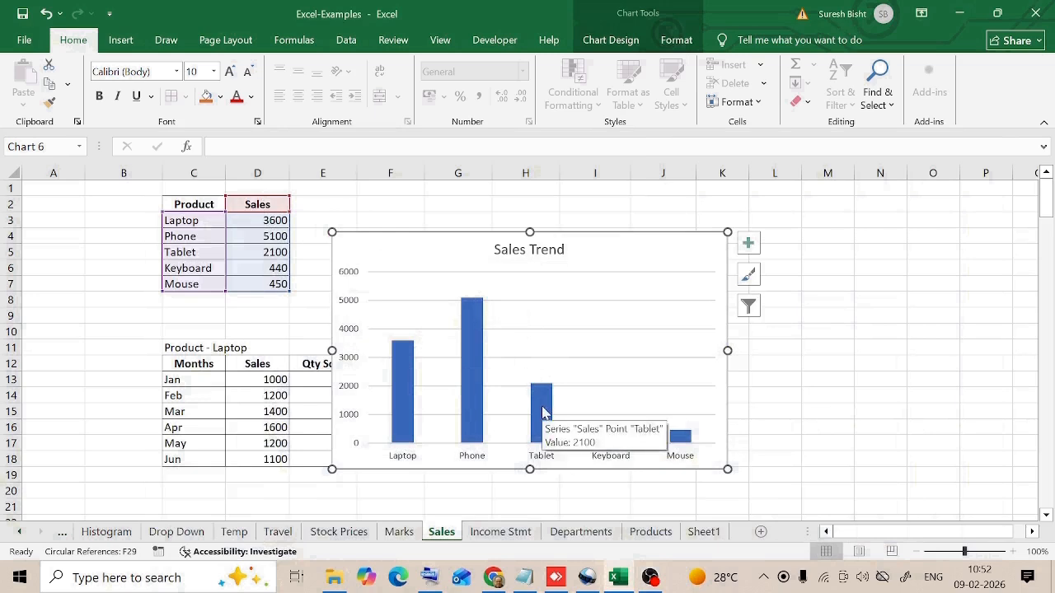
{"action": "mouse_move", "coordinate": [470, 314]}
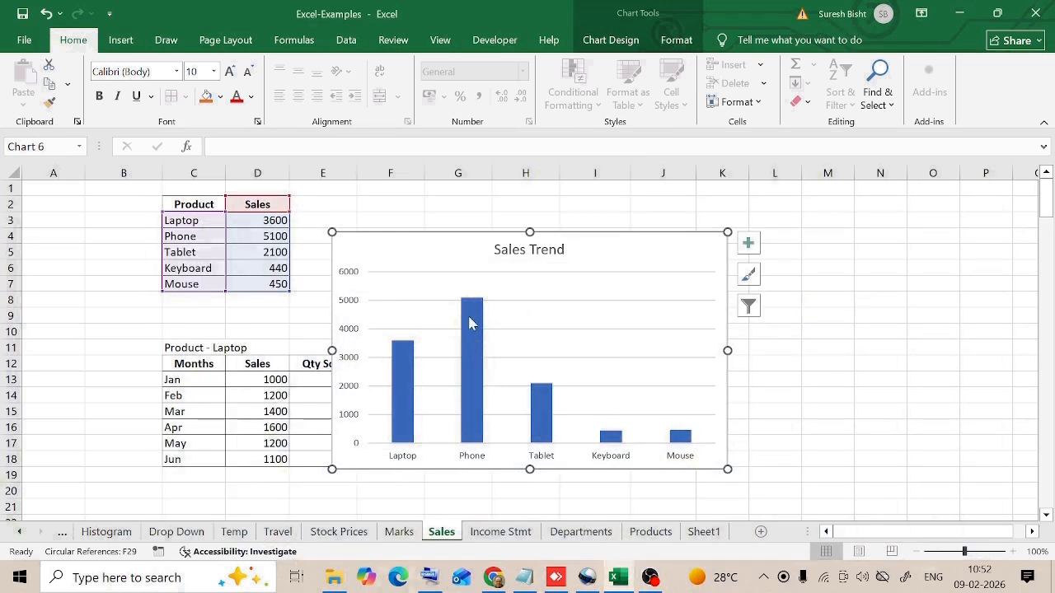
{"action": "left_click", "coordinate": [471, 331]}
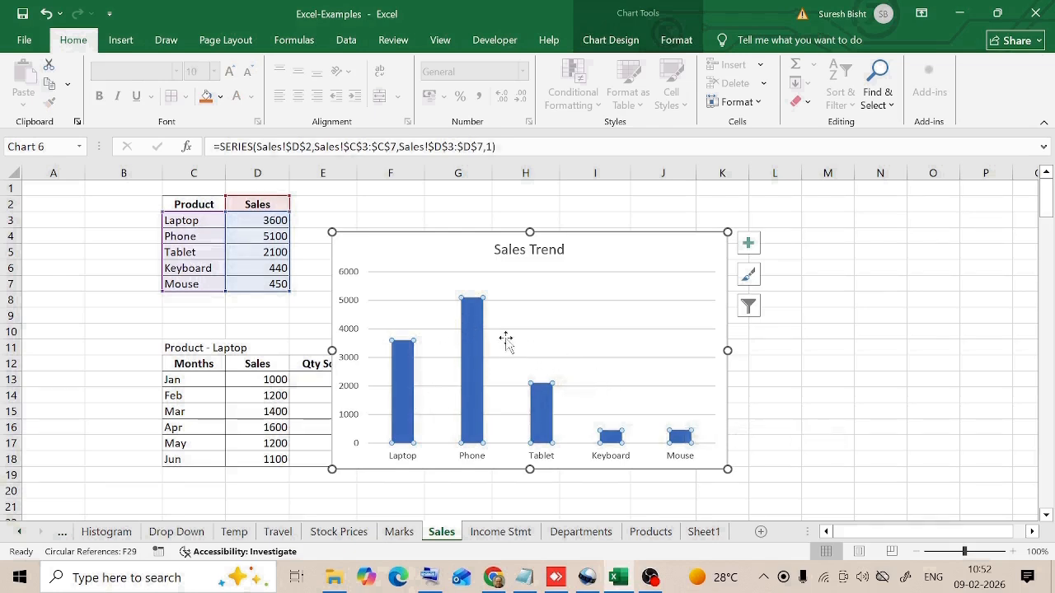
{"action": "right_click", "coordinate": [478, 325]}
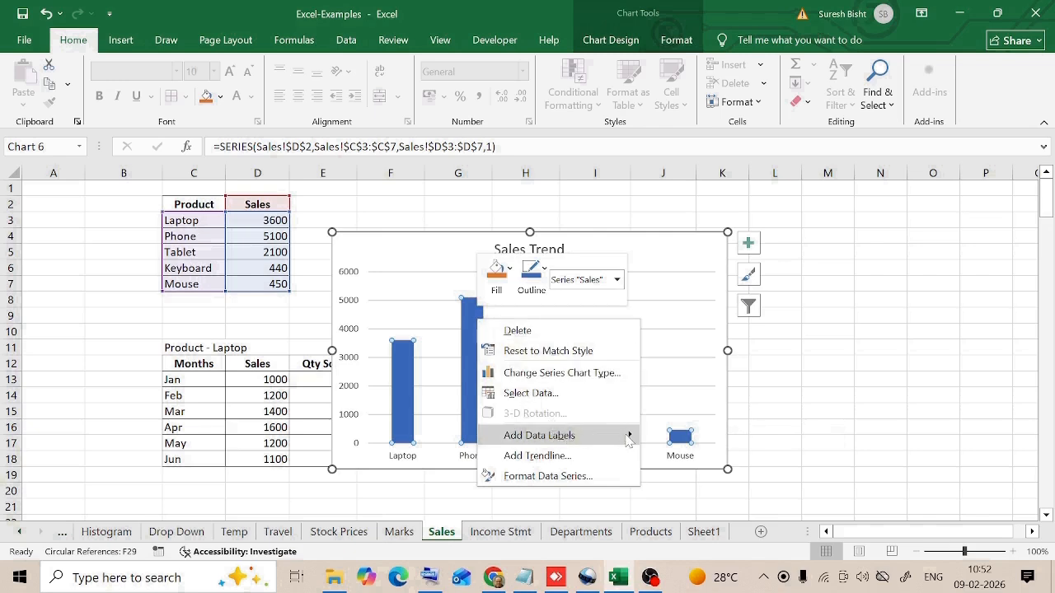
{"action": "mouse_move", "coordinate": [631, 437]}
{"action": "left_click", "coordinate": [720, 437]}
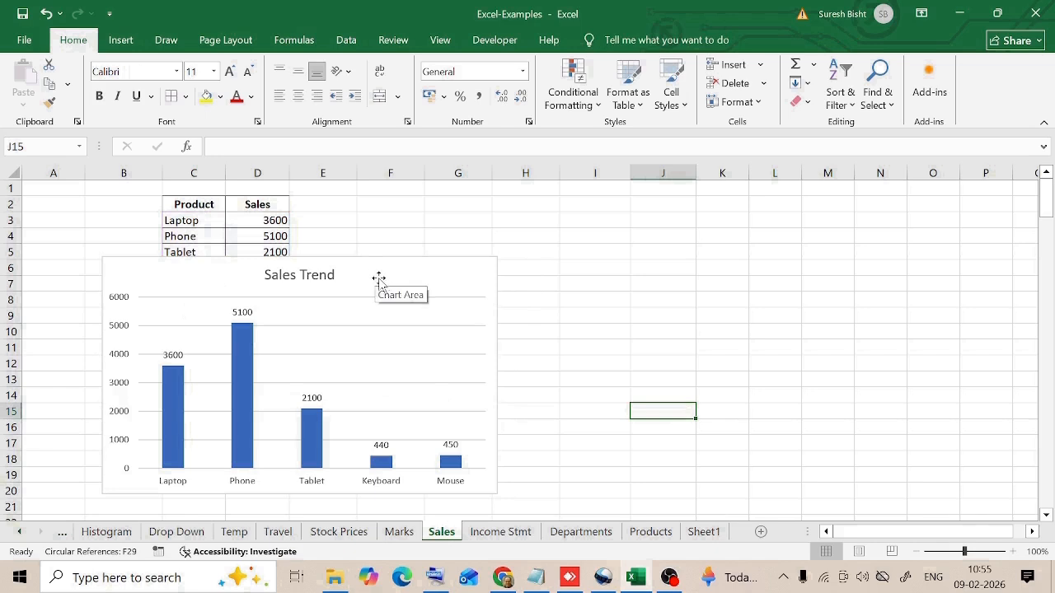
Step: Hide the gridlines of the Sales Trend chart and show them again
{"action": "left_click", "coordinate": [379, 278]}
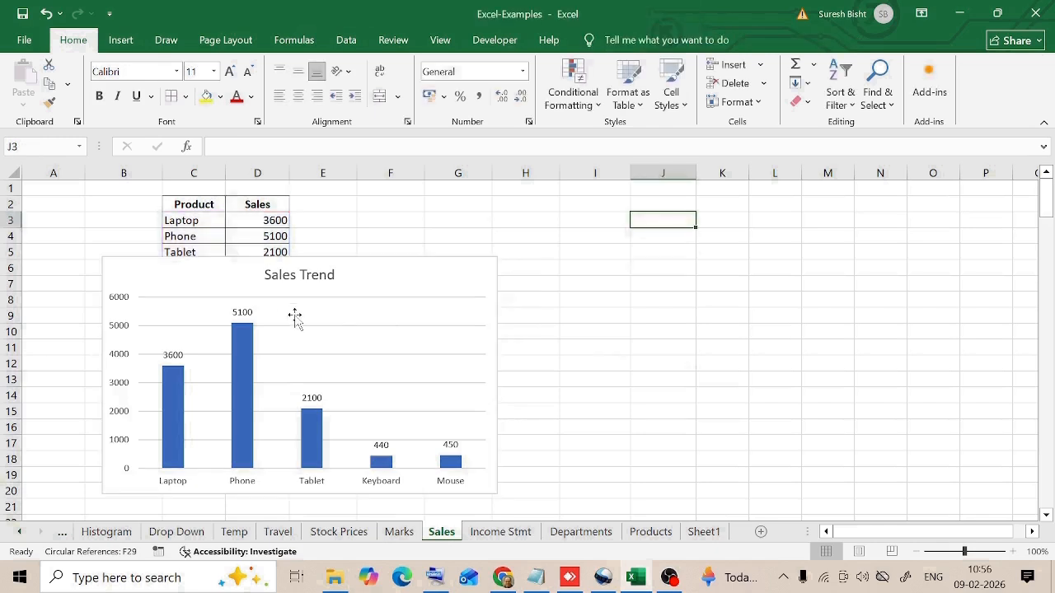
{"action": "left_click", "coordinate": [295, 318]}
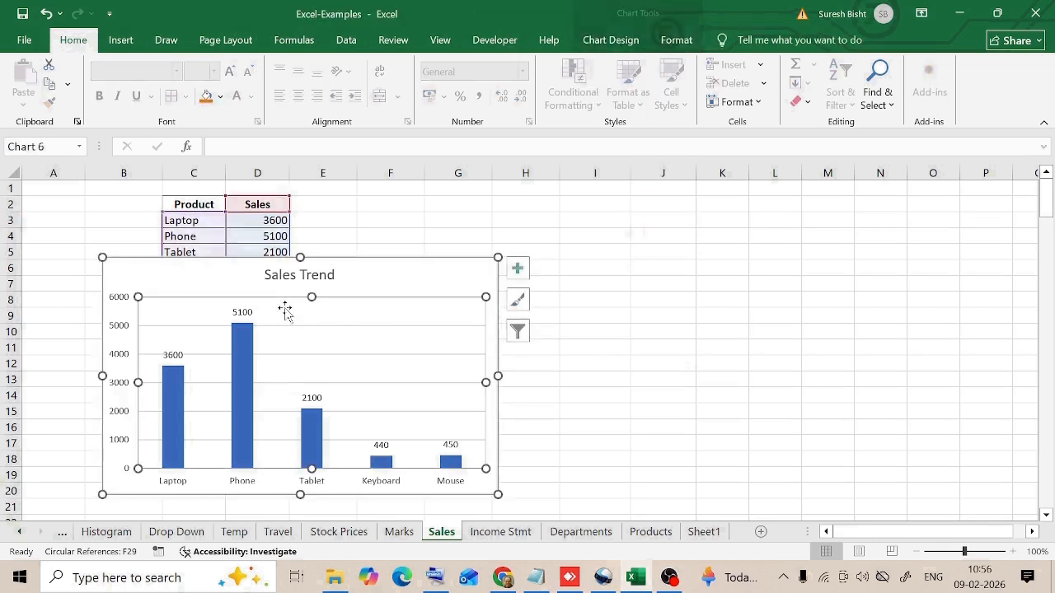
{"action": "left_click", "coordinate": [518, 269]}
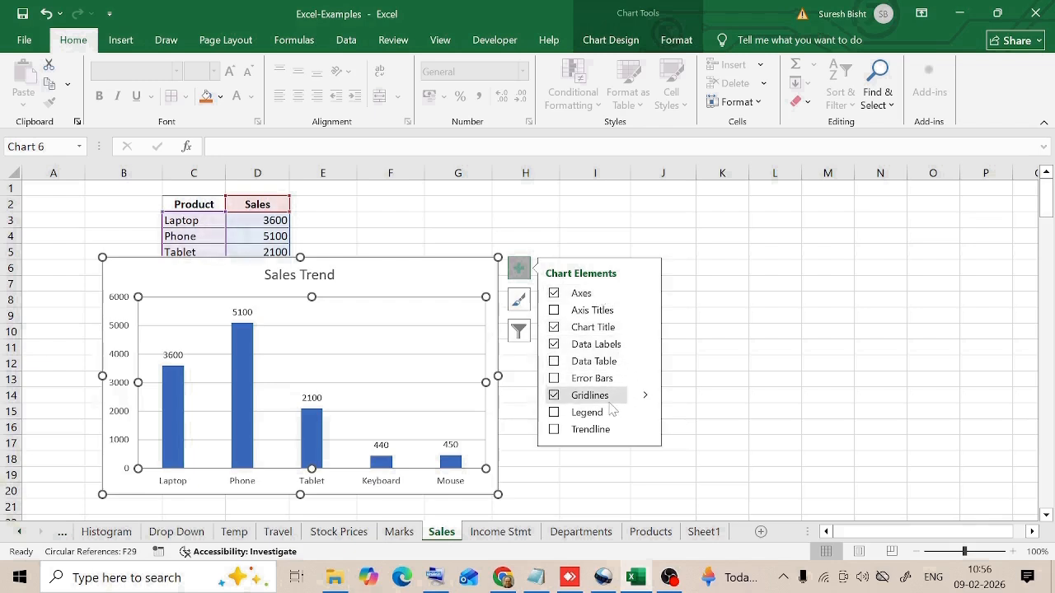
{"action": "left_click", "coordinate": [555, 396]}
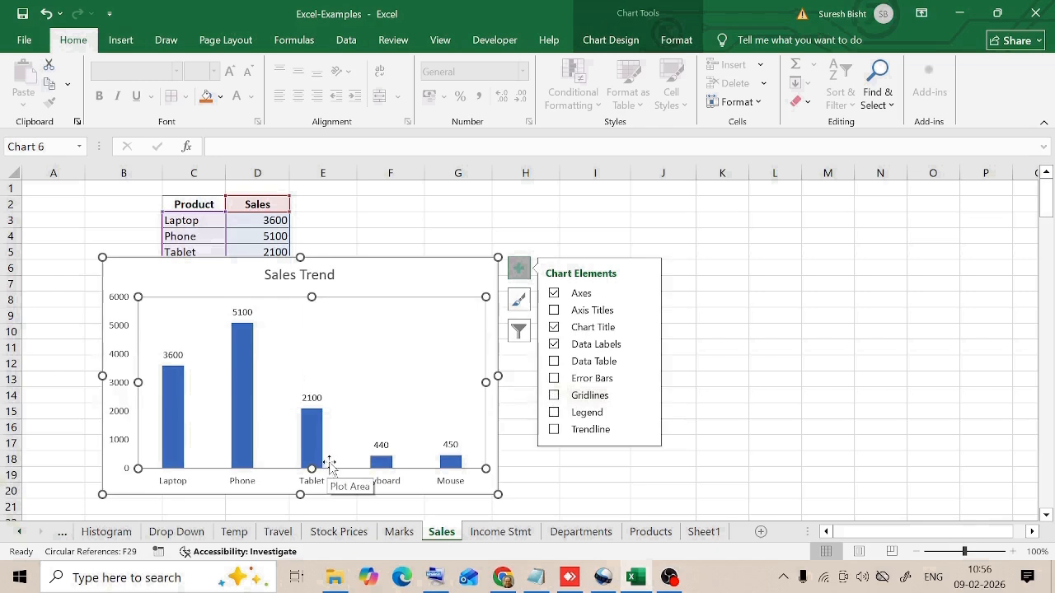
{"action": "left_click", "coordinate": [554, 397]}
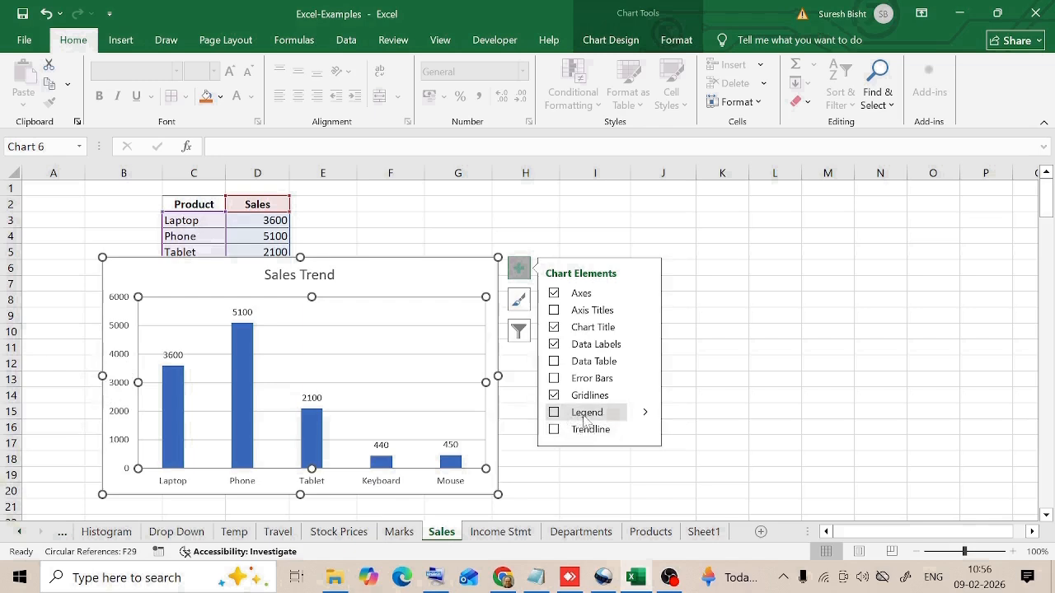
Step: Add a legend to the Sales Trend chart
{"action": "left_click", "coordinate": [554, 415]}
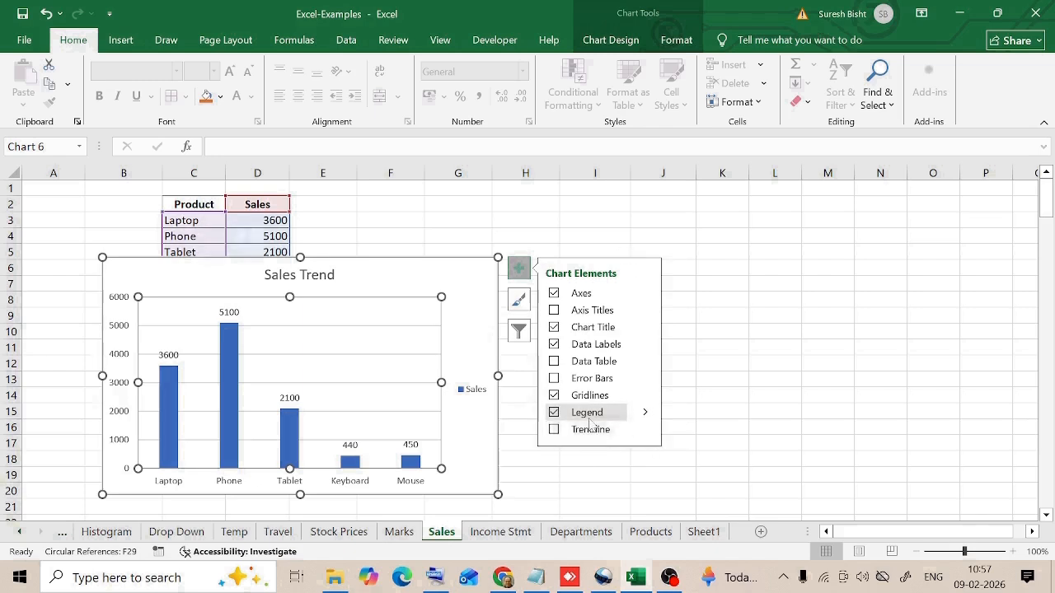
{"action": "left_click", "coordinate": [516, 412]}
{"action": "left_click", "coordinate": [480, 427]}
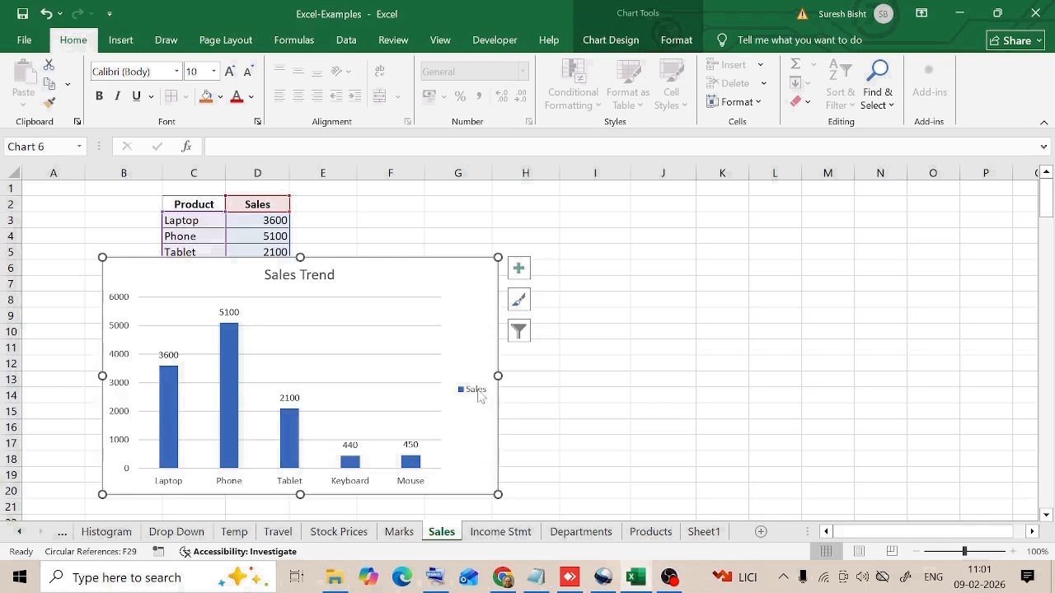
Step: Set the legend position of the Sales Trend chart to Left
{"action": "left_click", "coordinate": [477, 393]}
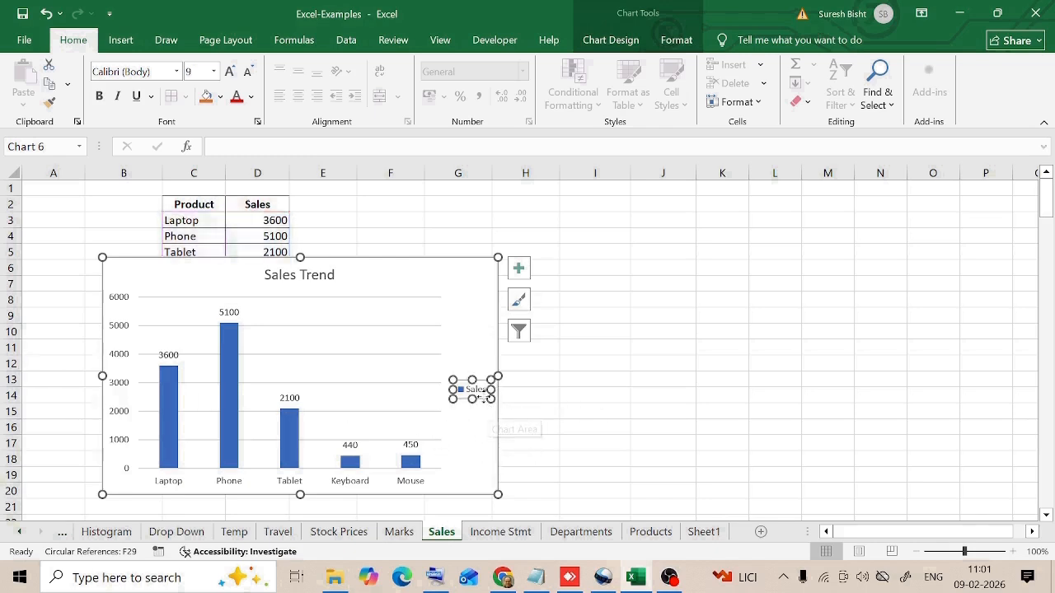
{"action": "right_click", "coordinate": [483, 395]}
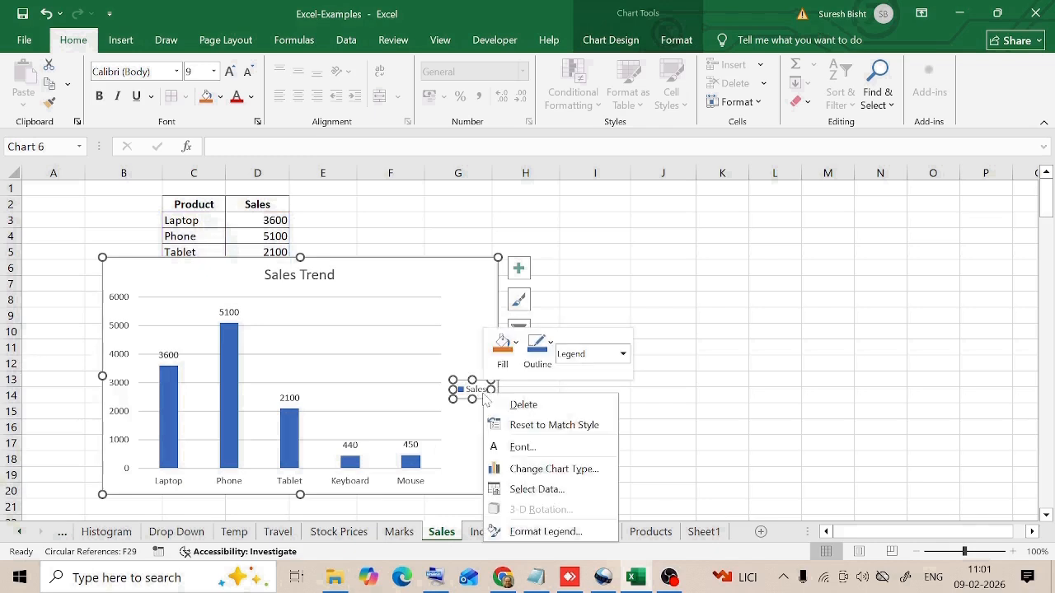
{"action": "left_click", "coordinate": [545, 533]}
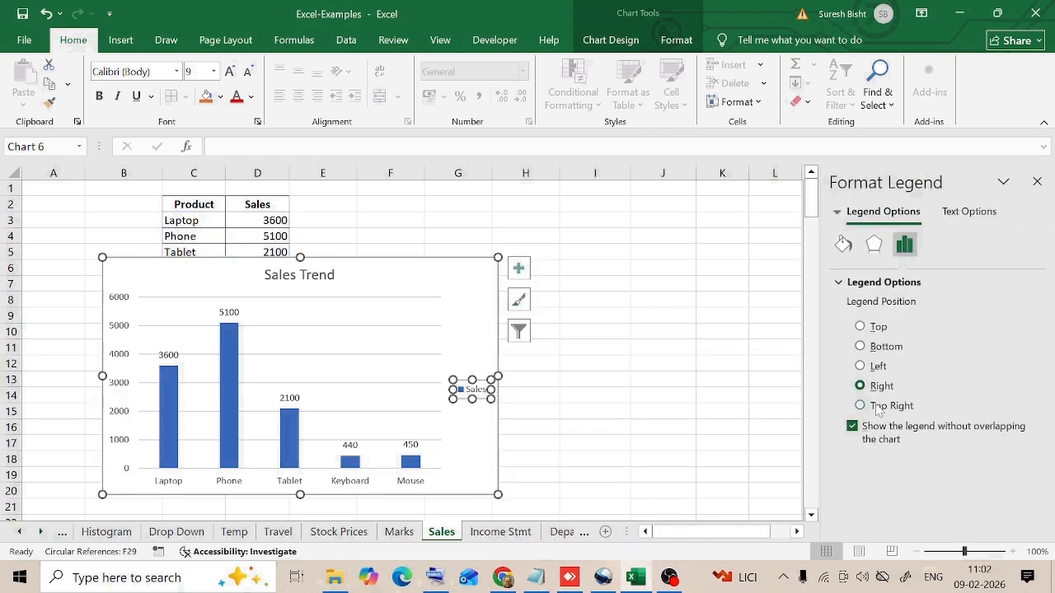
{"action": "left_click", "coordinate": [861, 366]}
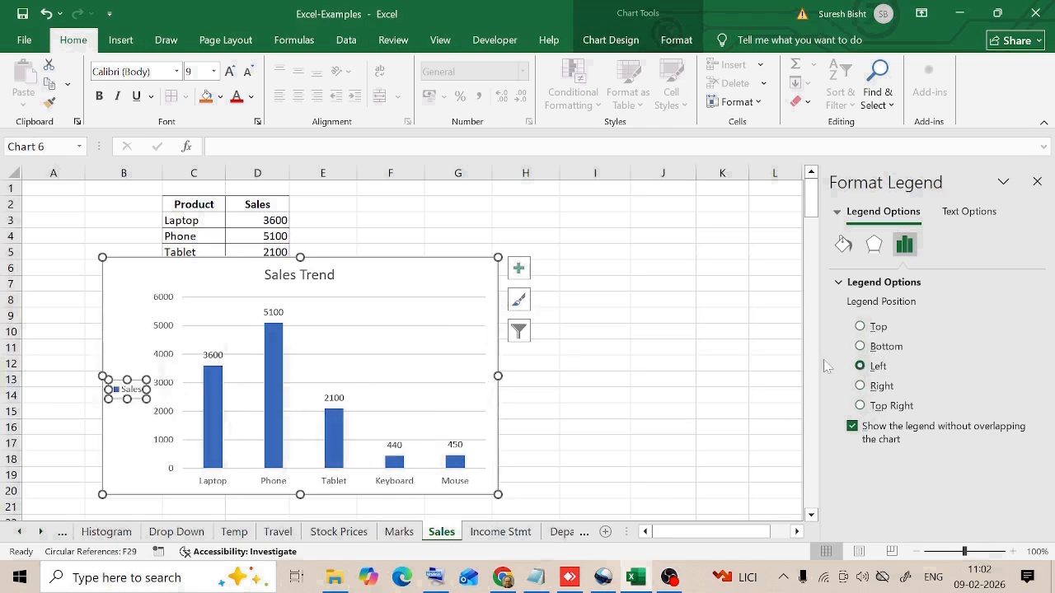
{"action": "left_click", "coordinate": [137, 334]}
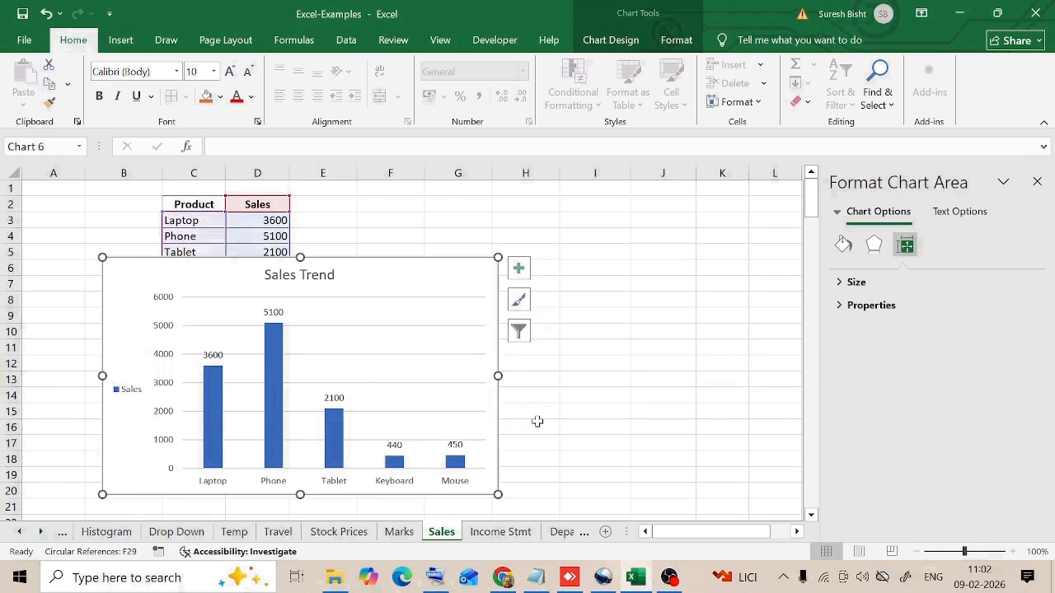
{"action": "left_click", "coordinate": [602, 346]}
Step: Open the axis formatting options for the chart's horizontal category axis of product names
{"action": "left_click", "coordinate": [213, 483]}
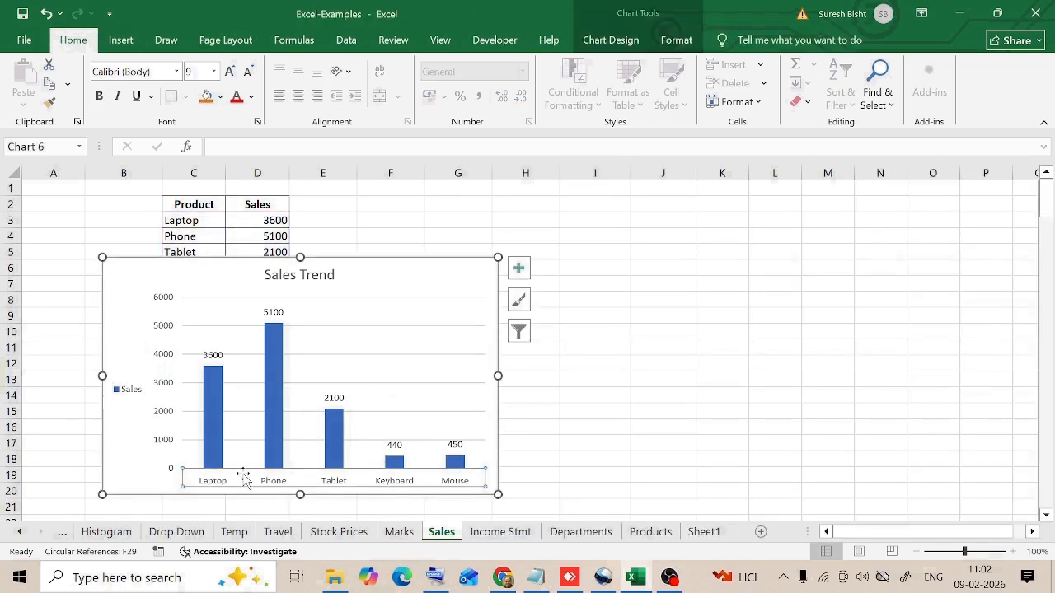
{"action": "left_click", "coordinate": [189, 476]}
{"action": "left_click", "coordinate": [210, 480]}
{"action": "right_click", "coordinate": [212, 483]}
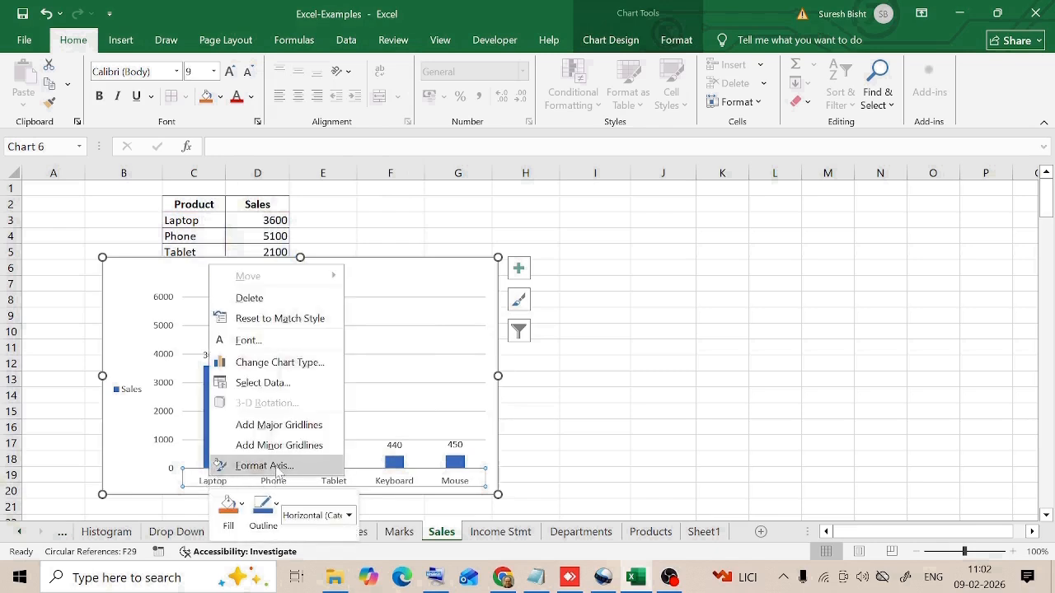
{"action": "left_click", "coordinate": [264, 465]}
{"action": "right_click", "coordinate": [207, 482]}
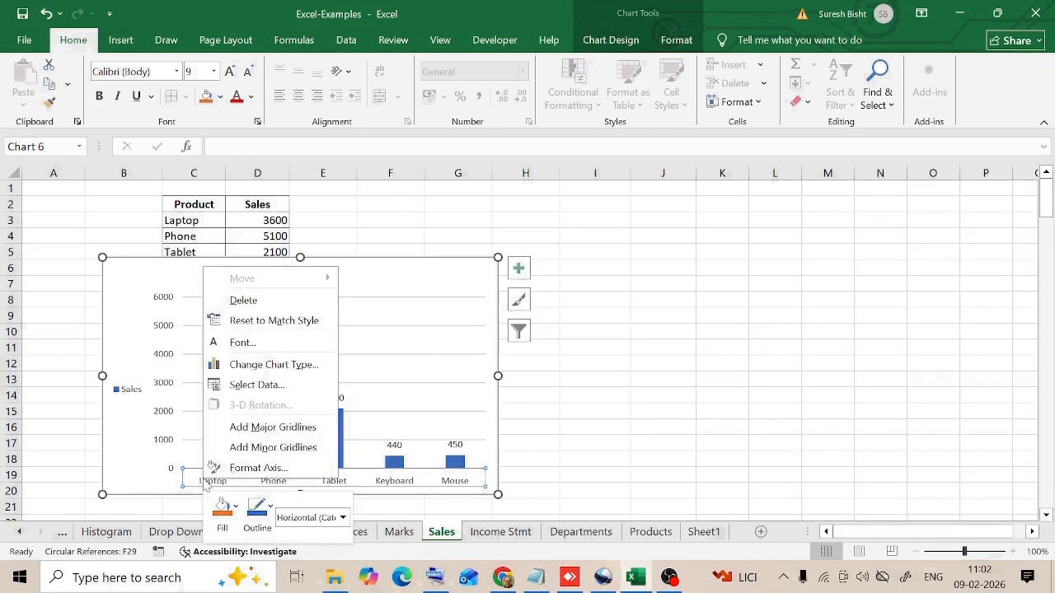
{"action": "left_click", "coordinate": [264, 470]}
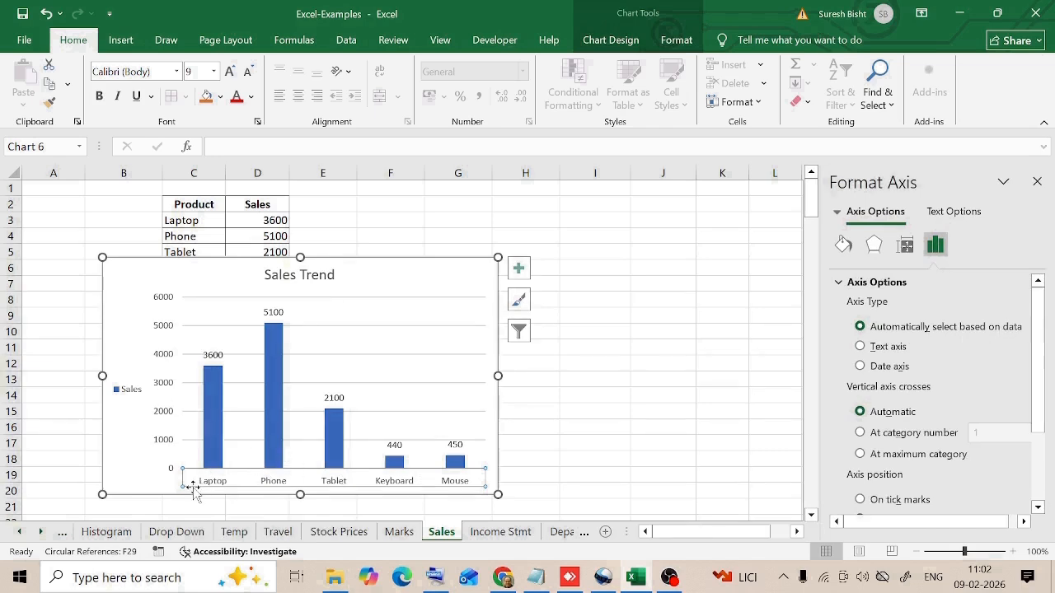
Step: Move the Sales Trend column chart clear of the product table and delete it
{"action": "left_click_drag", "start_coordinate": [389, 273], "coordinate": [624, 196]}
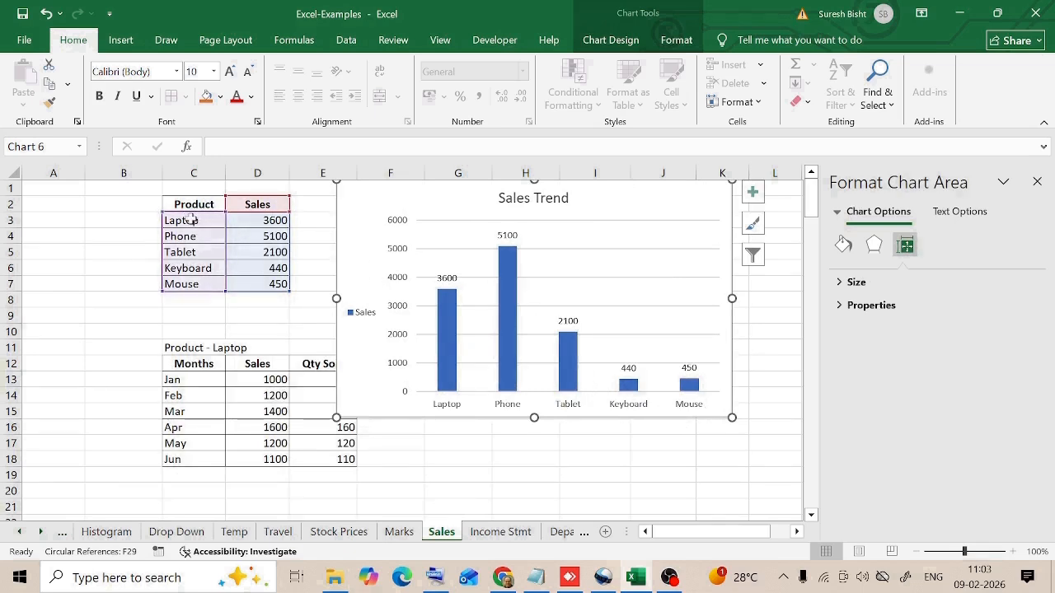
{"action": "key", "text": "Delete"}
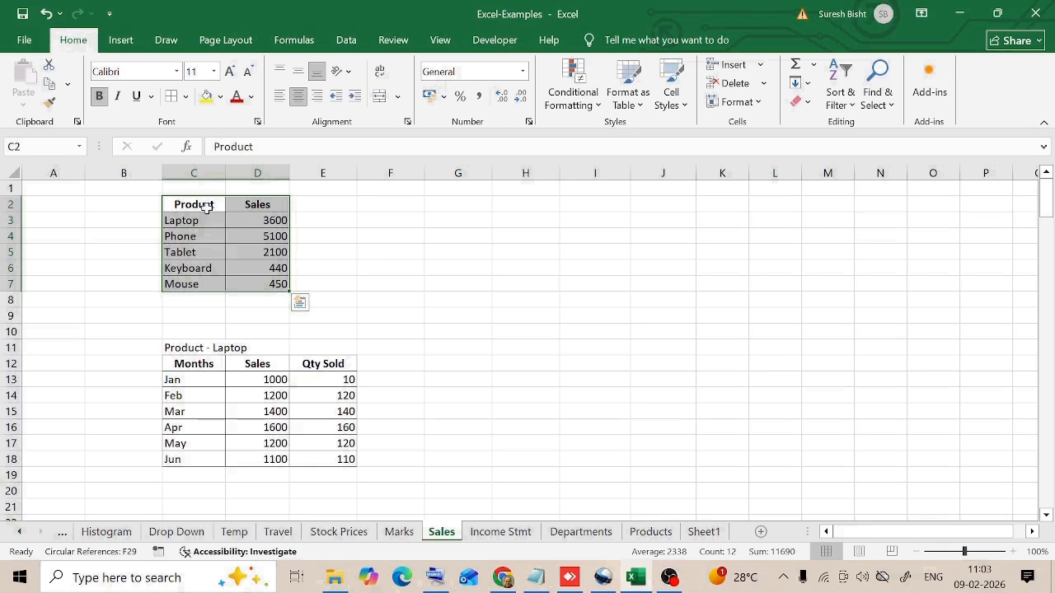
Step: Insert a 2-D pie chart from the Product and Sales data in C2:D7 and place it beside the tables
{"action": "left_click", "coordinate": [120, 40]}
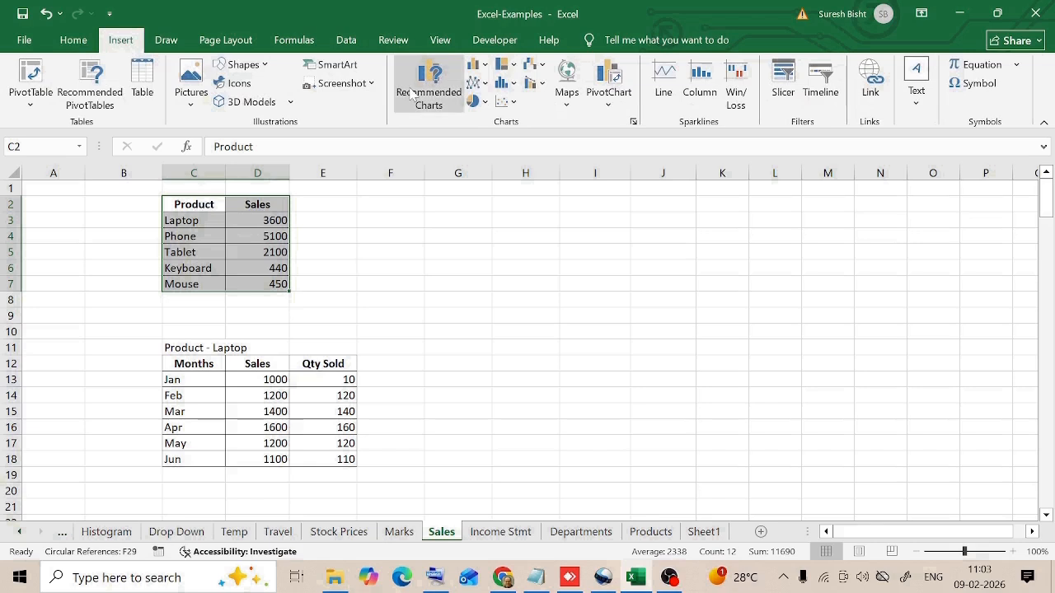
{"action": "left_click", "coordinate": [478, 102]}
{"action": "left_click", "coordinate": [482, 154]}
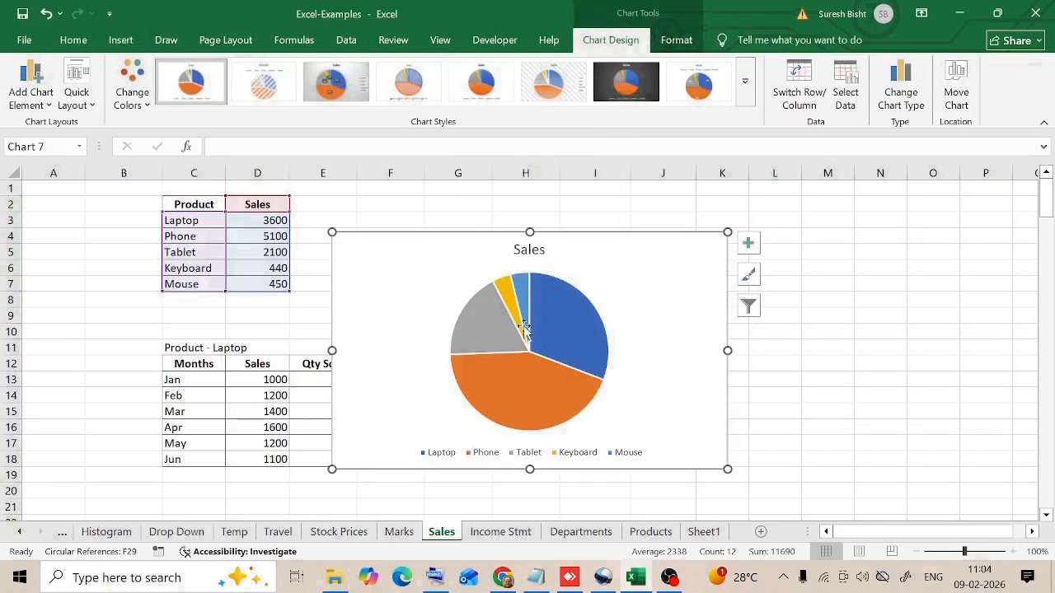
{"action": "left_click_drag", "start_coordinate": [544, 260], "coordinate": [572, 221]}
{"action": "left_click", "coordinate": [880, 364]}
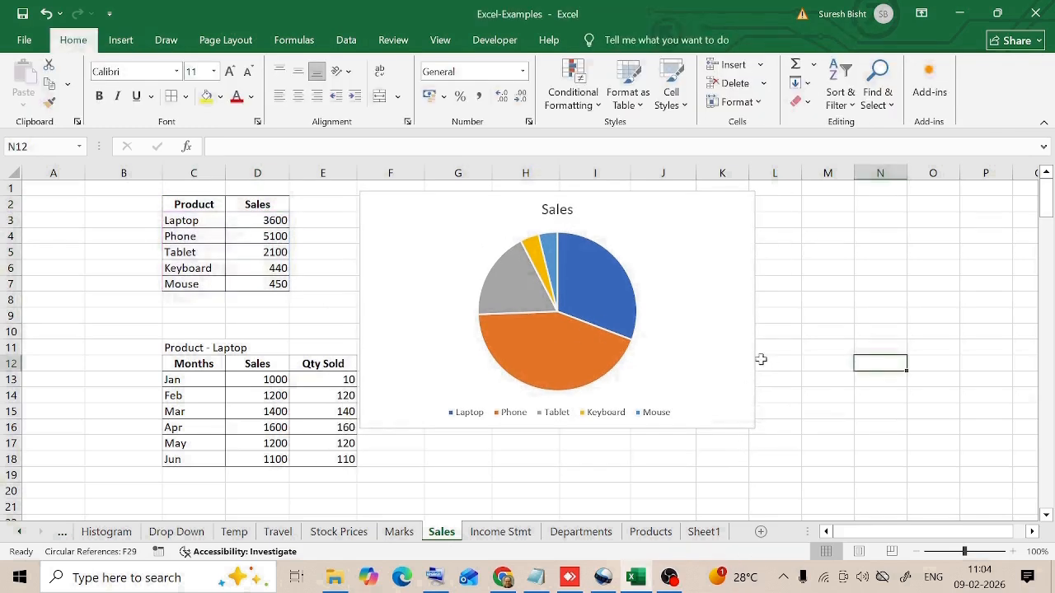
Step: Add plain data labels to the slices of the Sales pie chart
{"action": "left_click", "coordinate": [597, 301]}
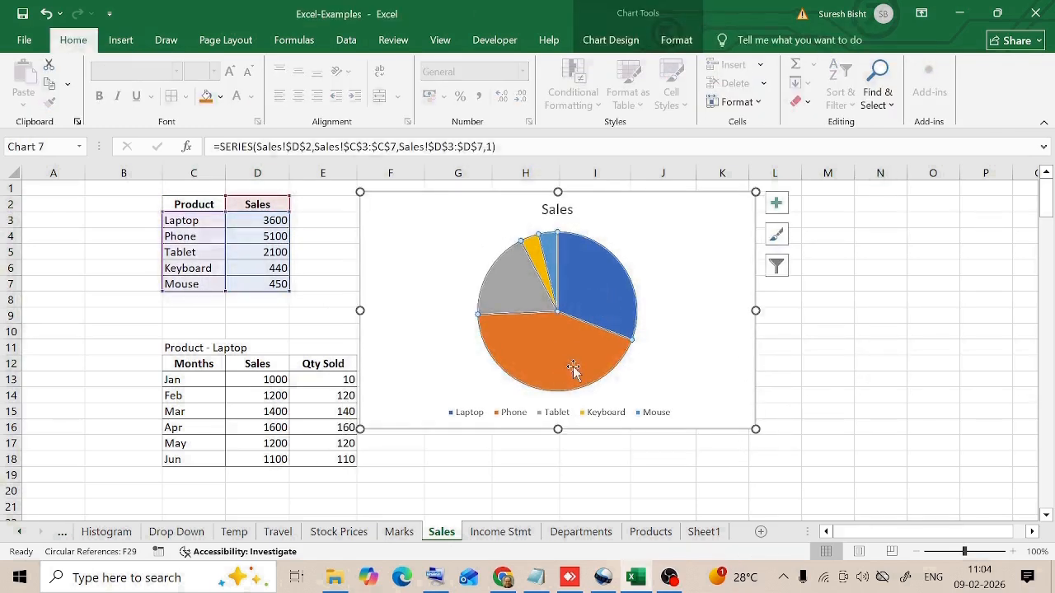
{"action": "right_click", "coordinate": [598, 273]}
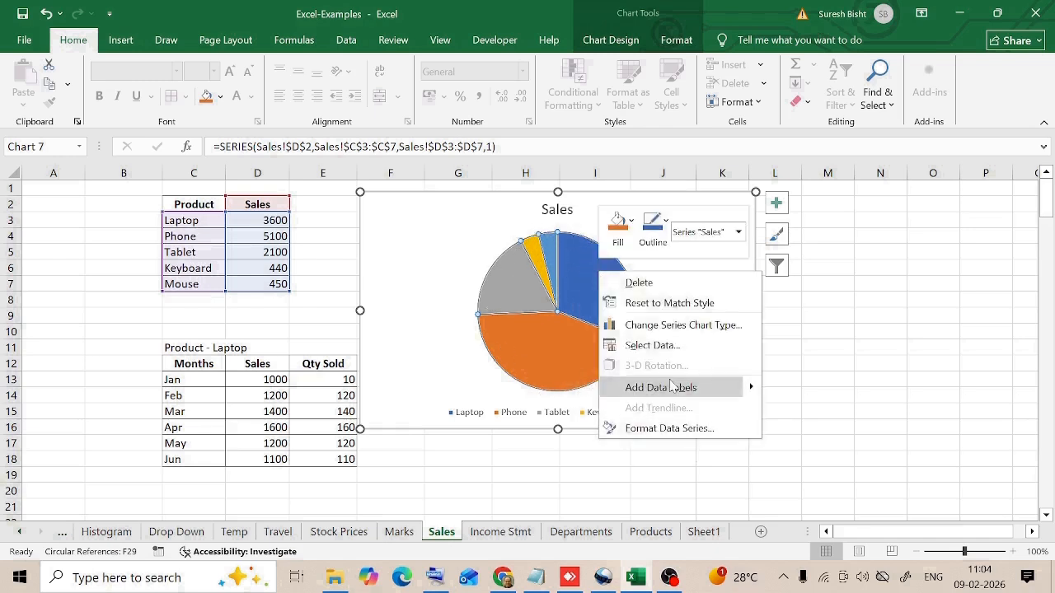
{"action": "mouse_move", "coordinate": [746, 387]}
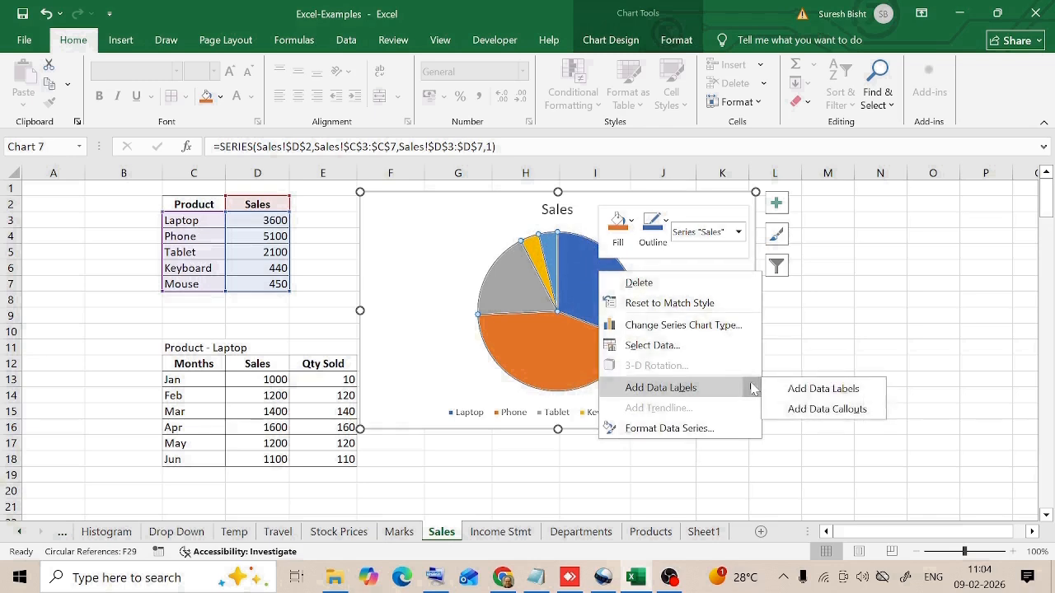
{"action": "left_click", "coordinate": [820, 387]}
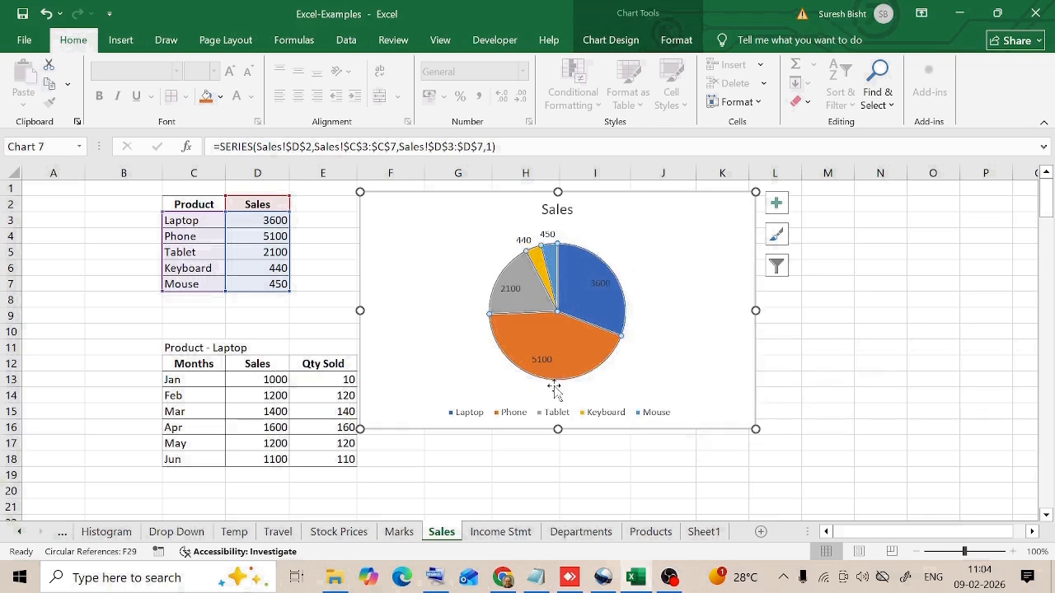
{"action": "left_click", "coordinate": [812, 330]}
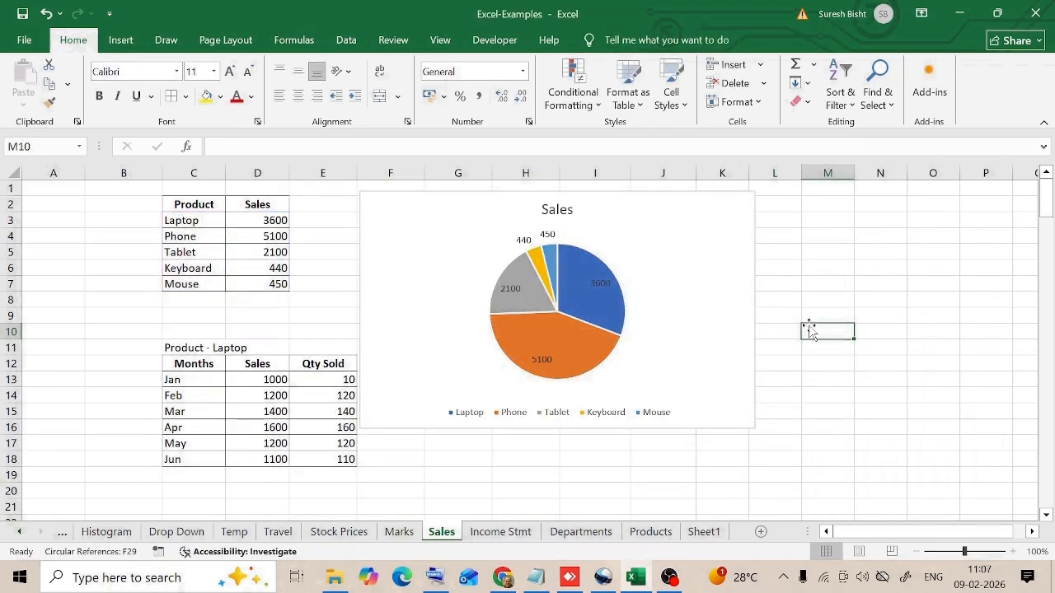
Step: Set the pie chart's data label position to Outside End and return it to Best Fit
{"action": "left_click", "coordinate": [577, 270]}
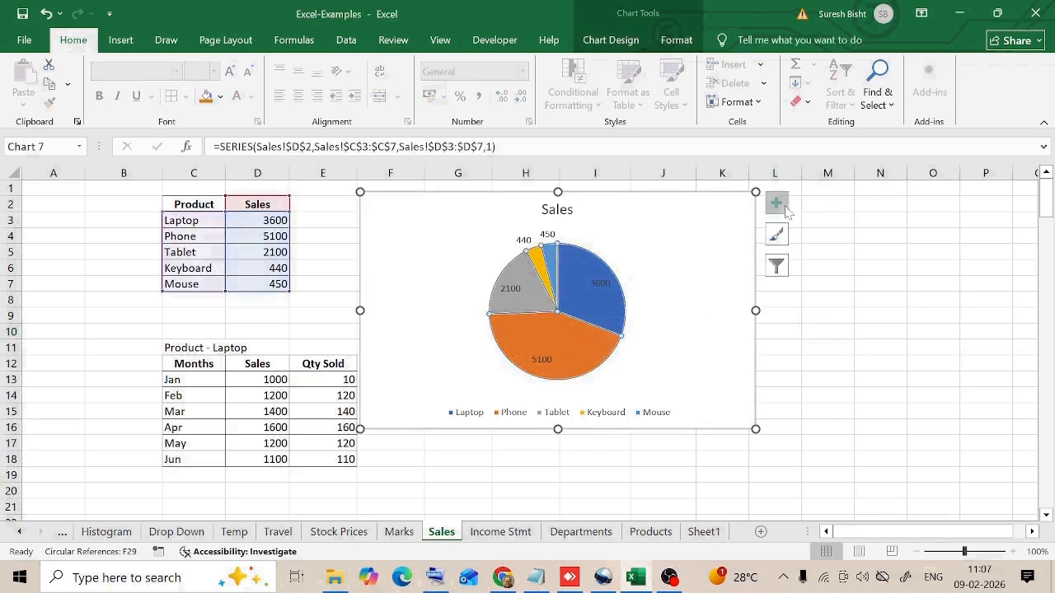
{"action": "left_click", "coordinate": [778, 206]}
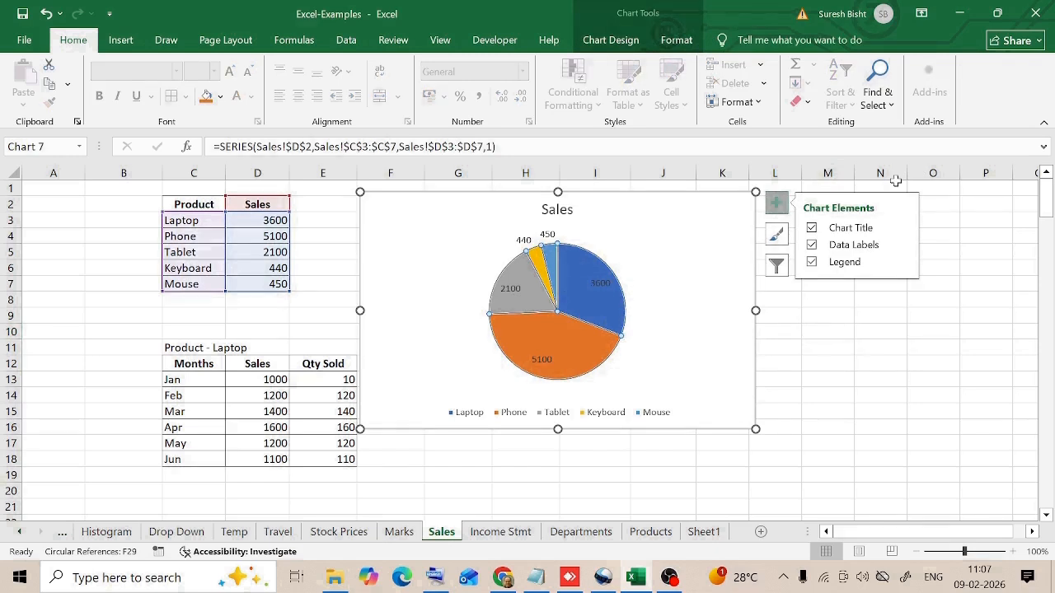
{"action": "mouse_move", "coordinate": [849, 248]}
{"action": "left_click", "coordinate": [904, 246]}
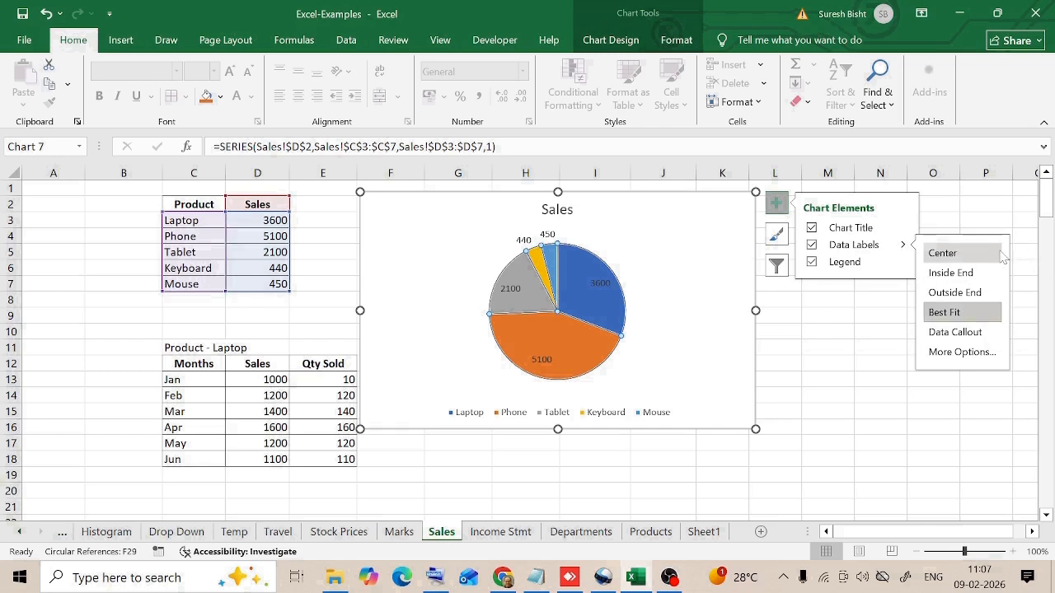
{"action": "left_click", "coordinate": [954, 292]}
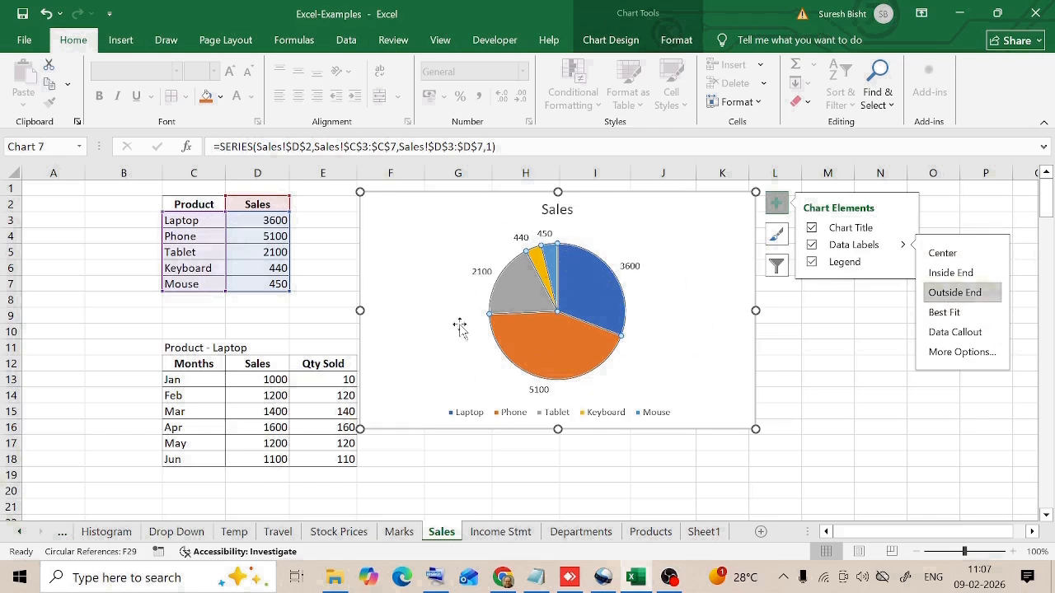
{"action": "left_click", "coordinate": [932, 319]}
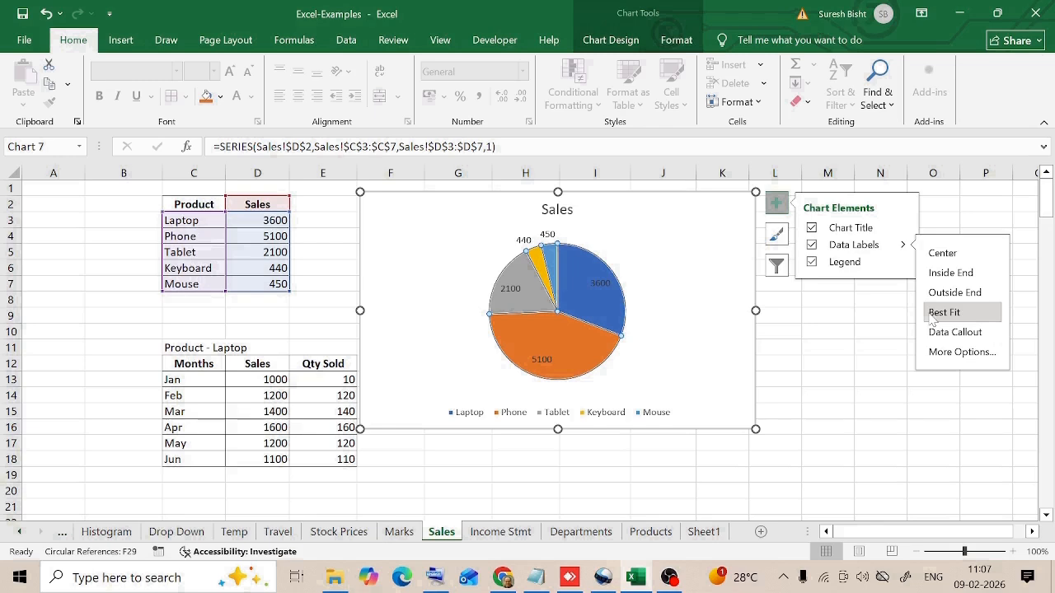
{"action": "left_click", "coordinate": [788, 332]}
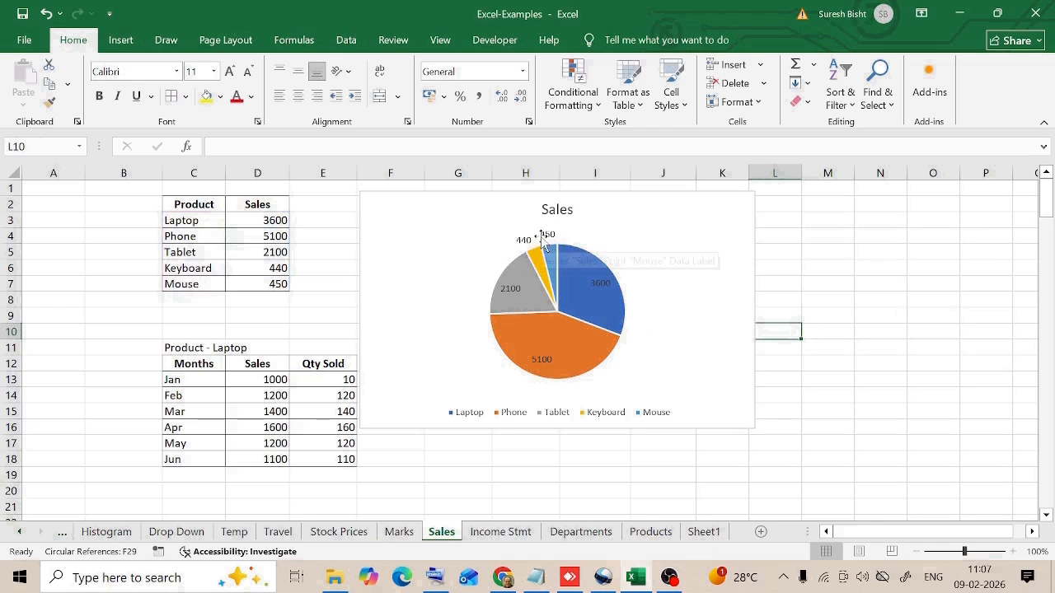
Step: Format the pie chart's data labels to show percentages instead of values
{"action": "left_click", "coordinate": [587, 262]}
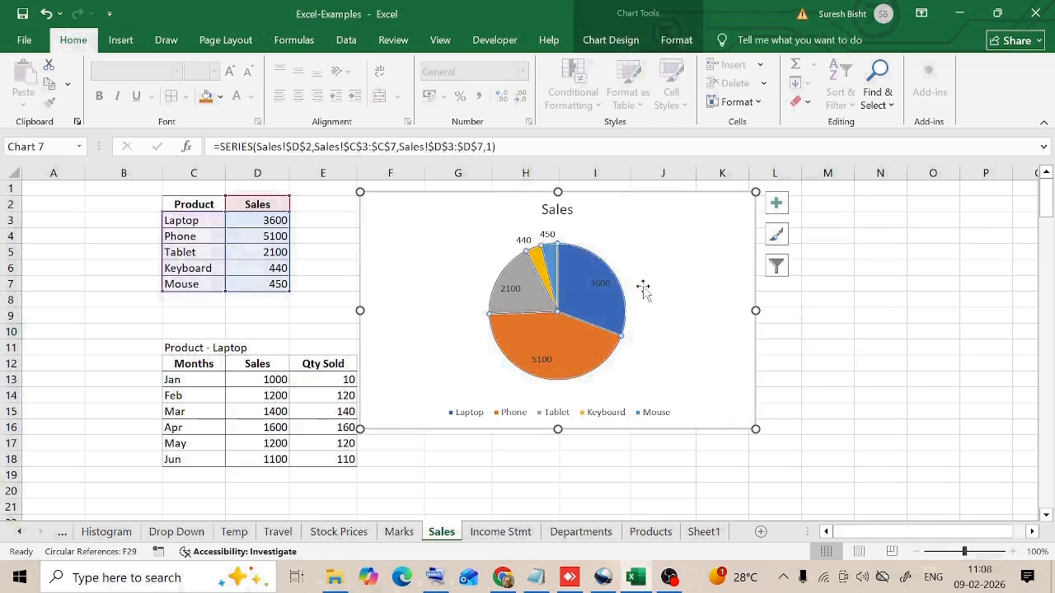
{"action": "right_click", "coordinate": [595, 278]}
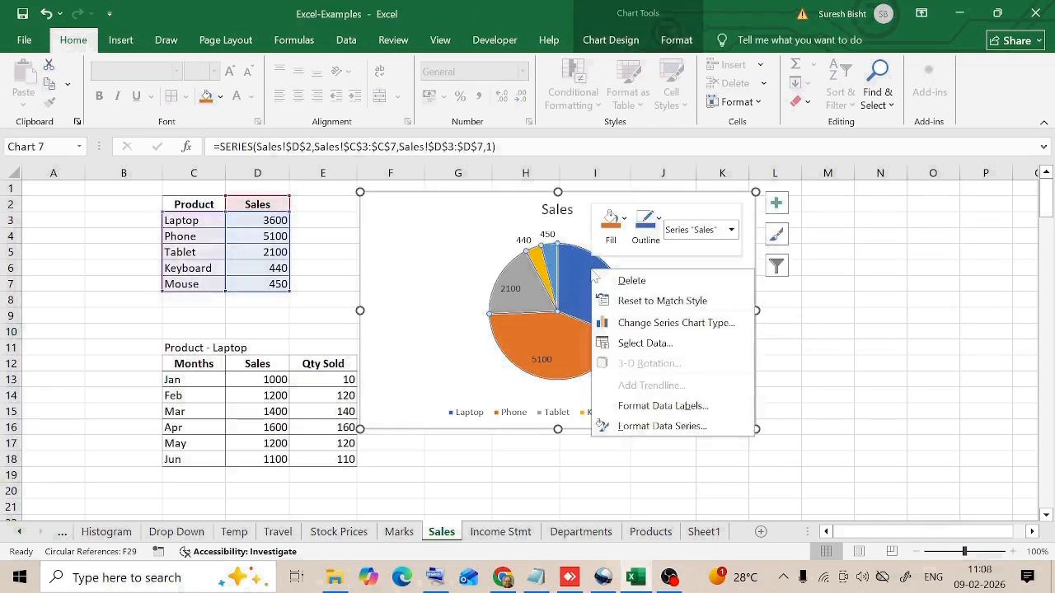
{"action": "left_click", "coordinate": [676, 407]}
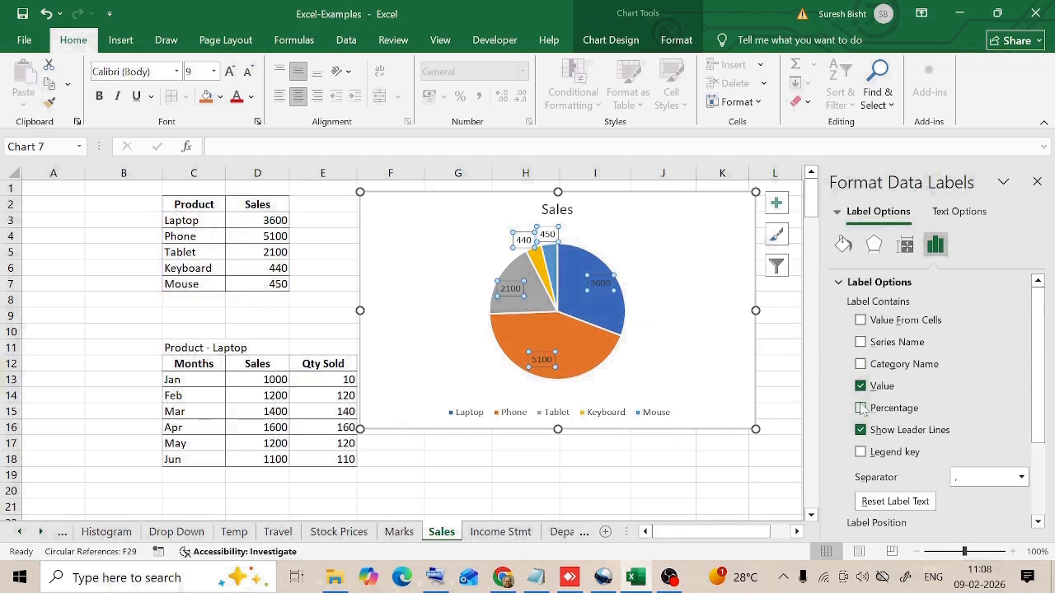
{"action": "left_click", "coordinate": [860, 386]}
{"action": "left_click", "coordinate": [860, 408]}
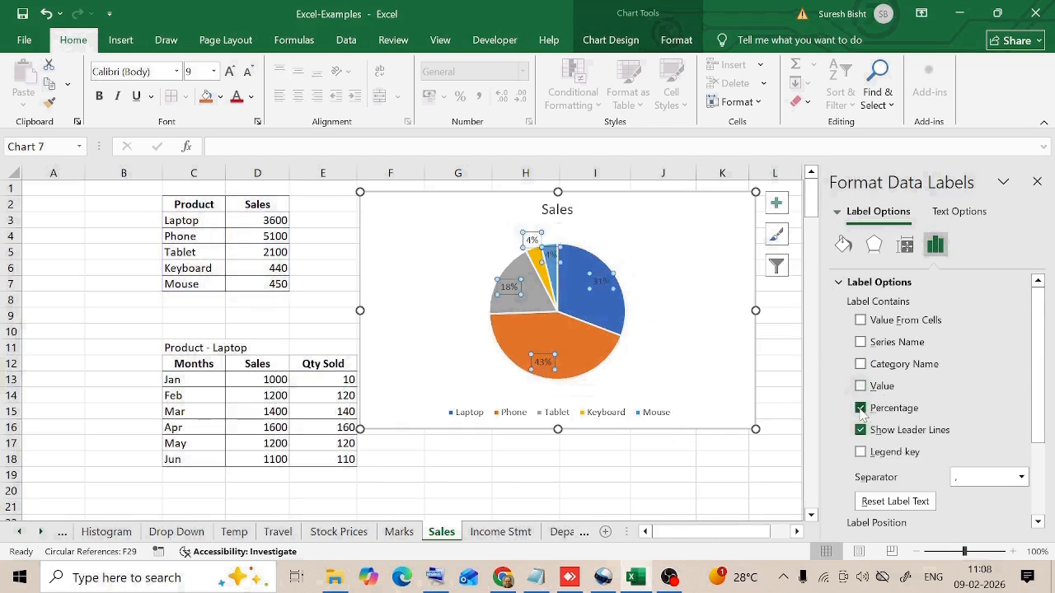
{"action": "left_click", "coordinate": [661, 233]}
{"action": "left_click", "coordinate": [1037, 182]}
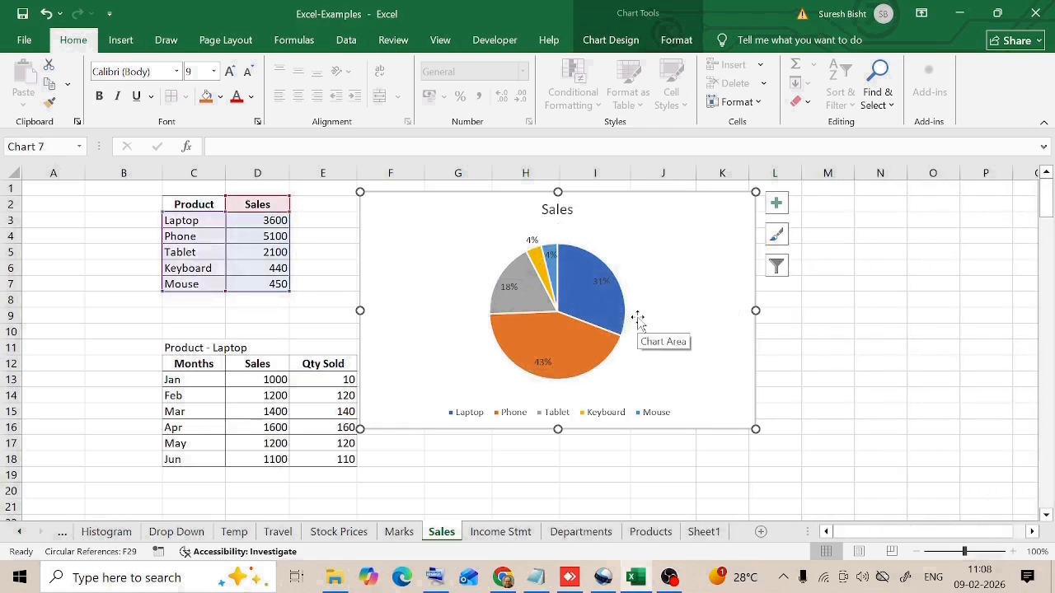
Step: Set the position of the pie chart's percentage labels to Outside End
{"action": "left_click", "coordinate": [609, 304]}
{"action": "left_click", "coordinate": [776, 203]}
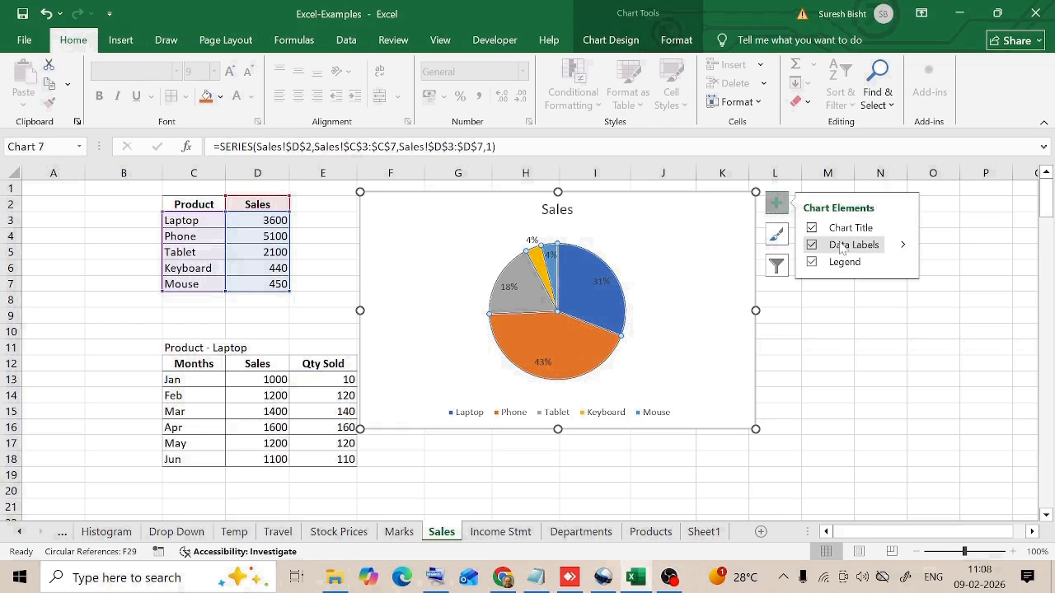
{"action": "left_click", "coordinate": [904, 245]}
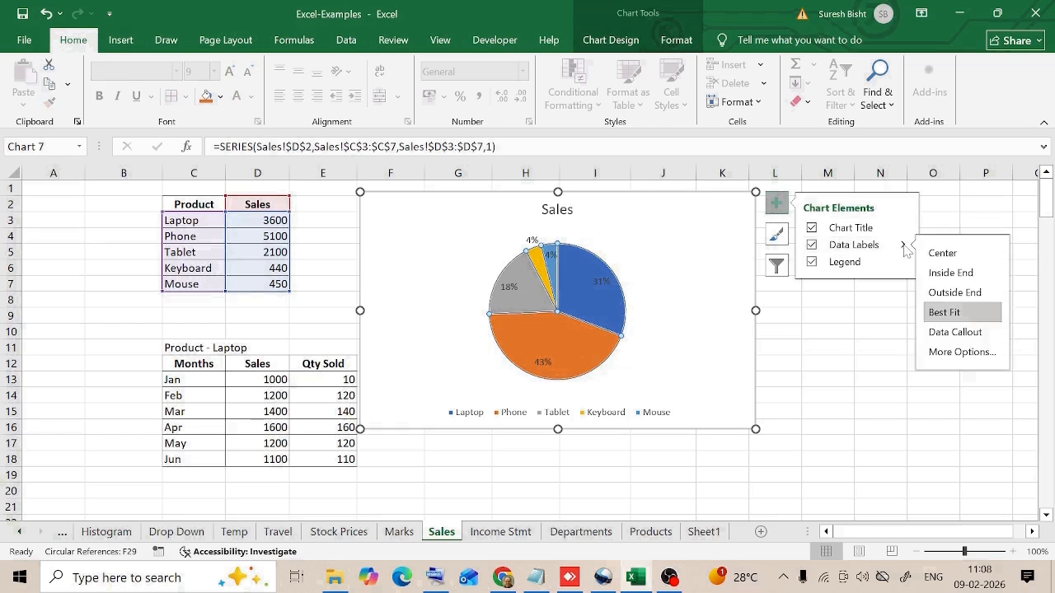
{"action": "left_click", "coordinate": [973, 295]}
{"action": "left_click", "coordinate": [822, 388]}
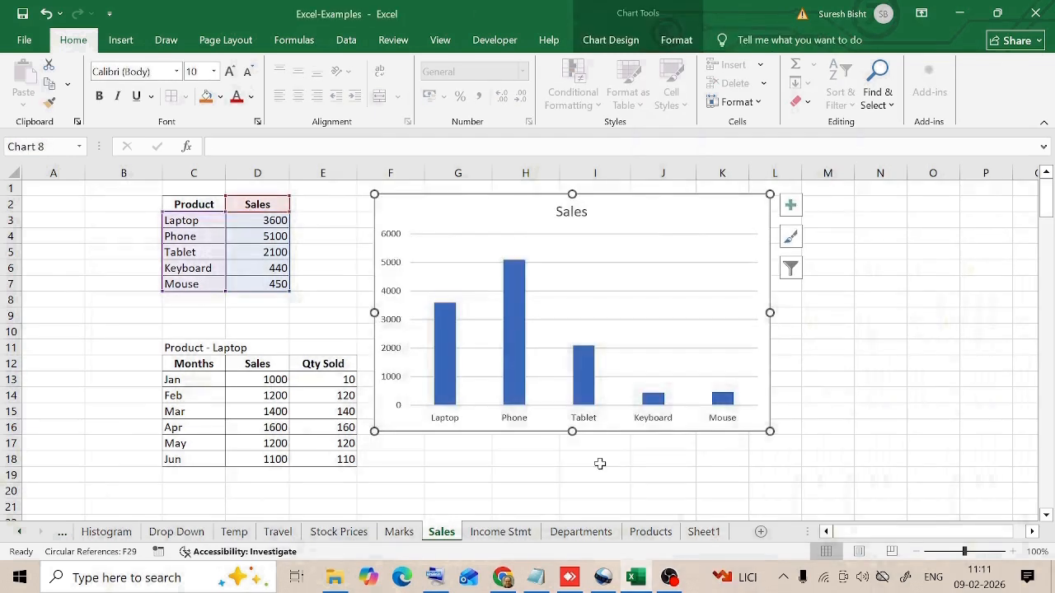
Step: Open the axis formatting options for the horizontal category axis of the Sales column chart
{"action": "left_click", "coordinate": [447, 422]}
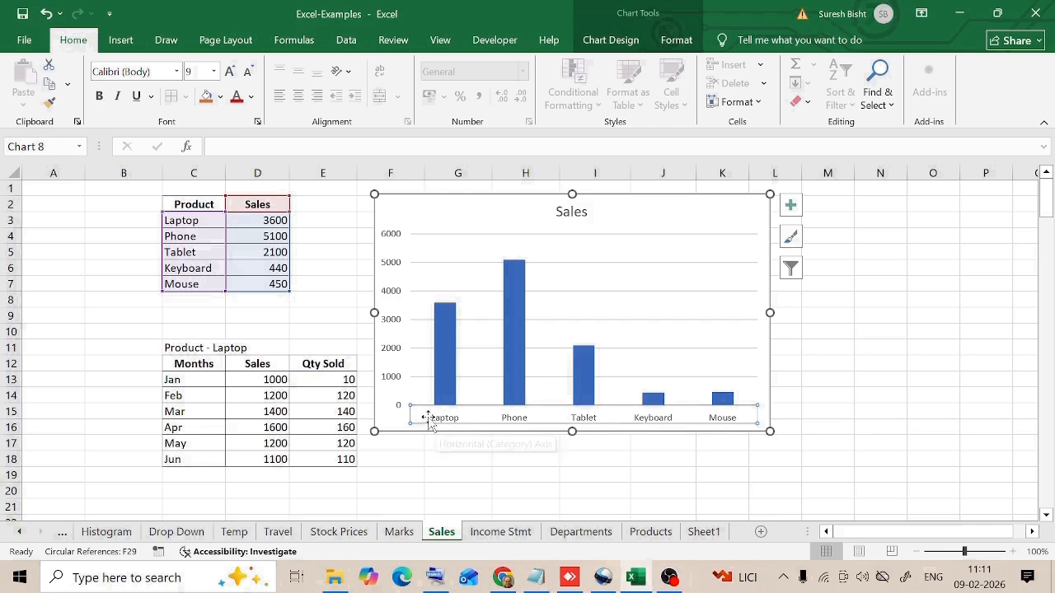
{"action": "key", "text": "Escape"}
{"action": "key", "text": "Escape"}
{"action": "left_click", "coordinate": [445, 420]}
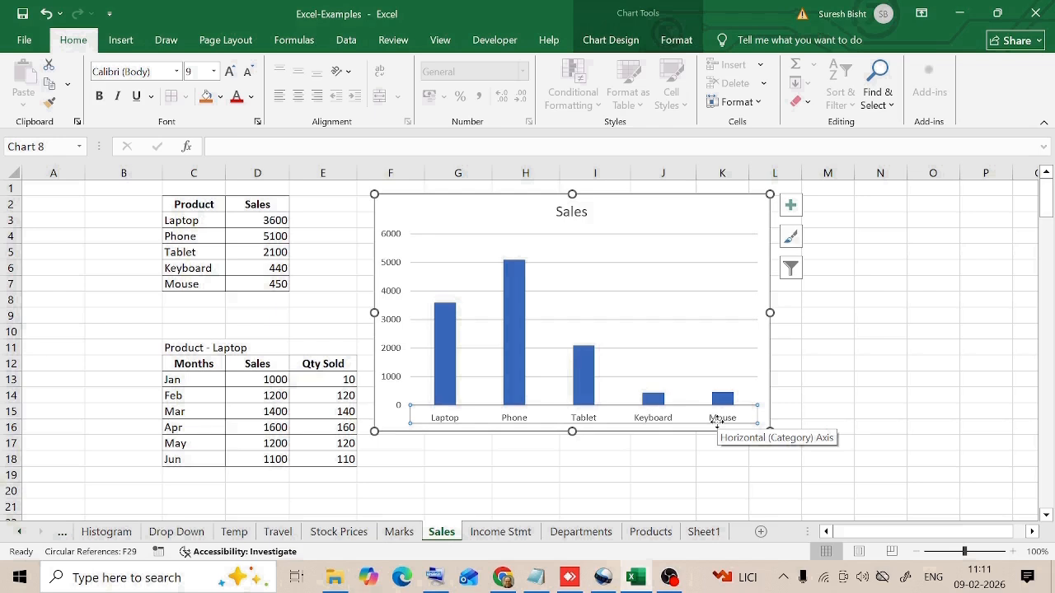
{"action": "right_click", "coordinate": [688, 422]}
{"action": "key", "text": "Escape"}
{"action": "left_click", "coordinate": [472, 416]}
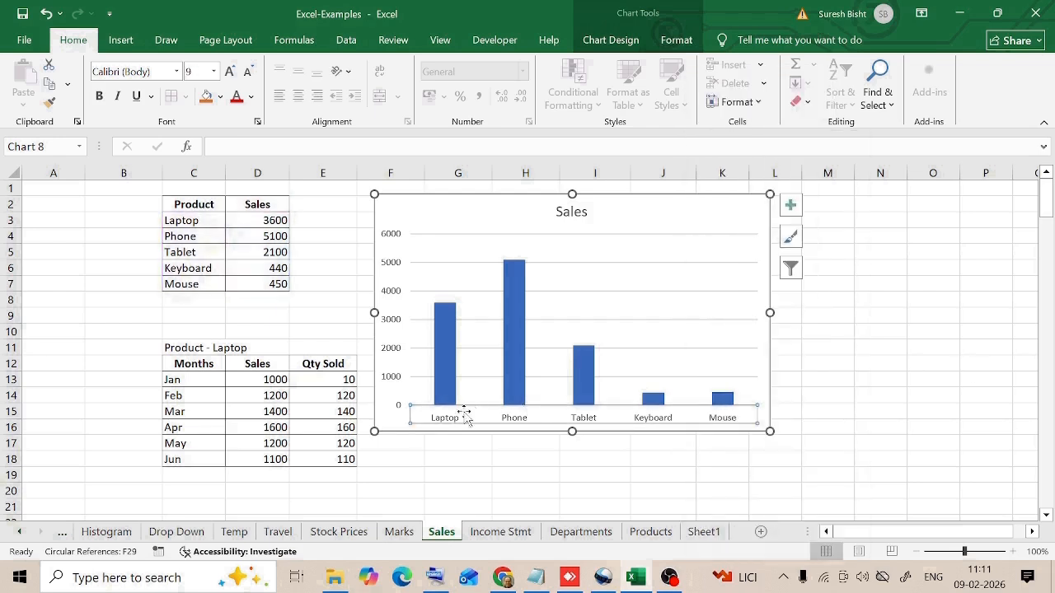
{"action": "right_click", "coordinate": [525, 425]}
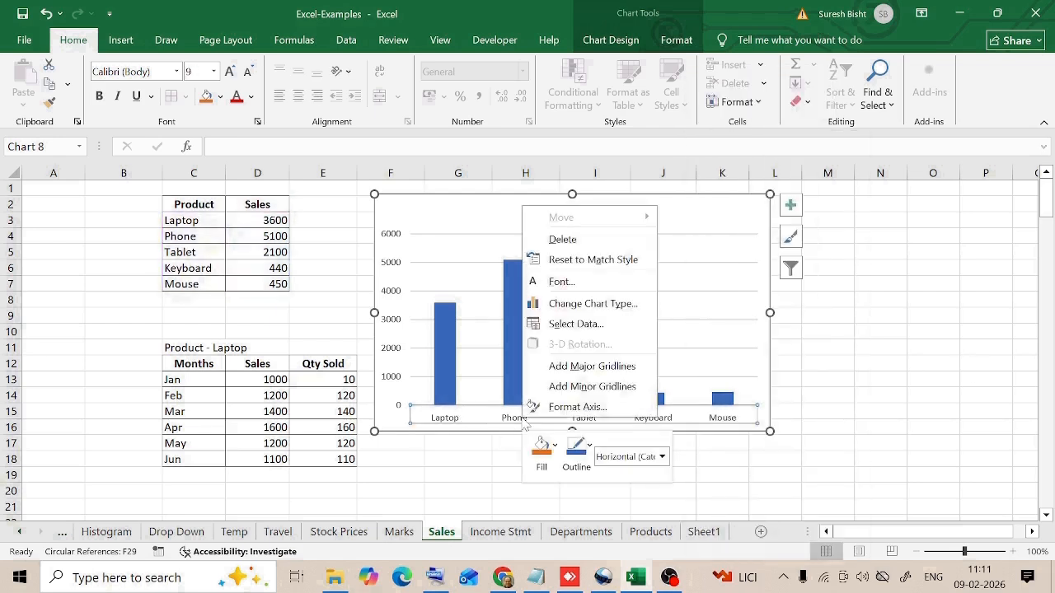
{"action": "left_click", "coordinate": [584, 407]}
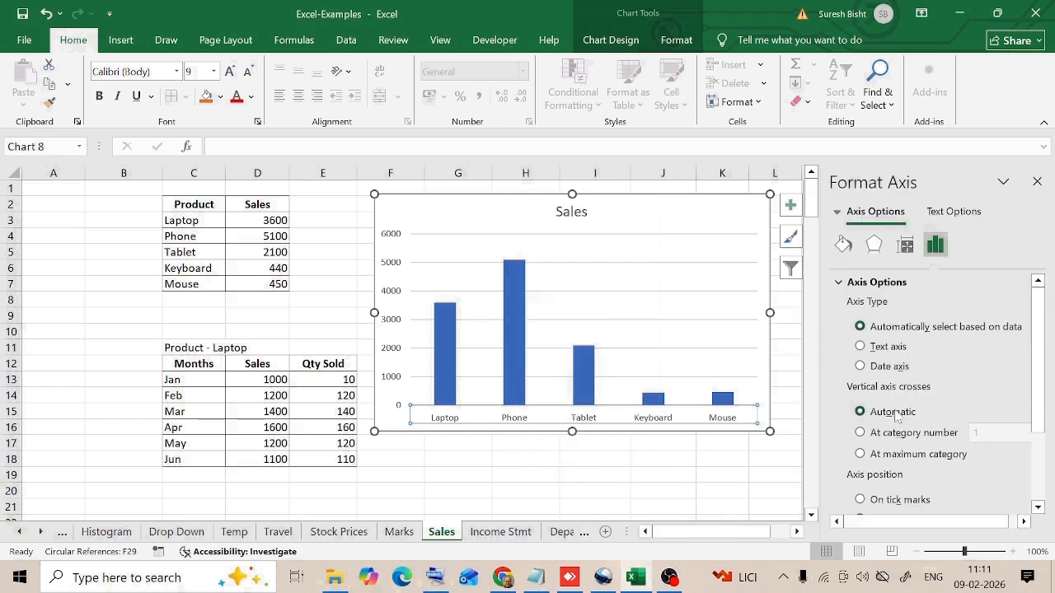
{"action": "scroll", "coordinate": [995, 414], "scroll_direction": "down", "scroll_amount": 1}
{"action": "scroll", "coordinate": [995, 415], "scroll_direction": "up", "scroll_amount": 1}
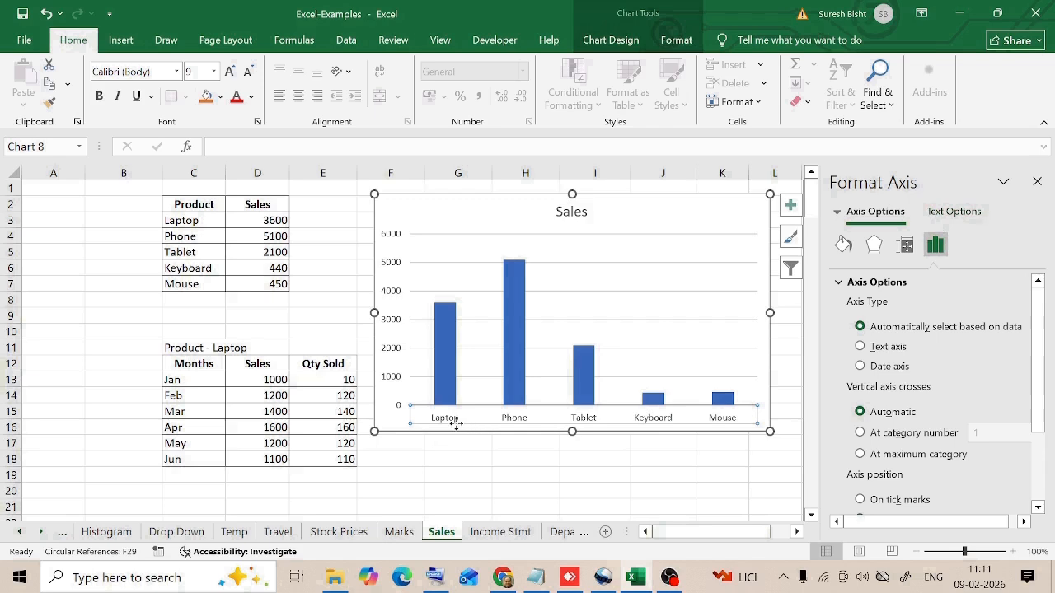
Step: Try standard red as the text fill of the horizontal axis labels, and set it to black
{"action": "left_click", "coordinate": [955, 214]}
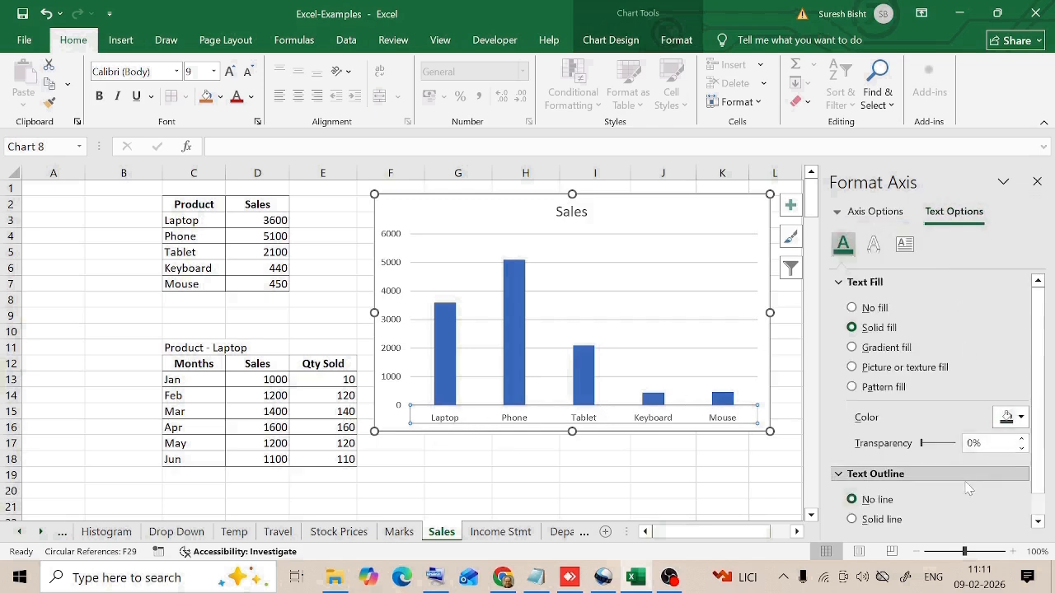
{"action": "left_click", "coordinate": [1022, 419]}
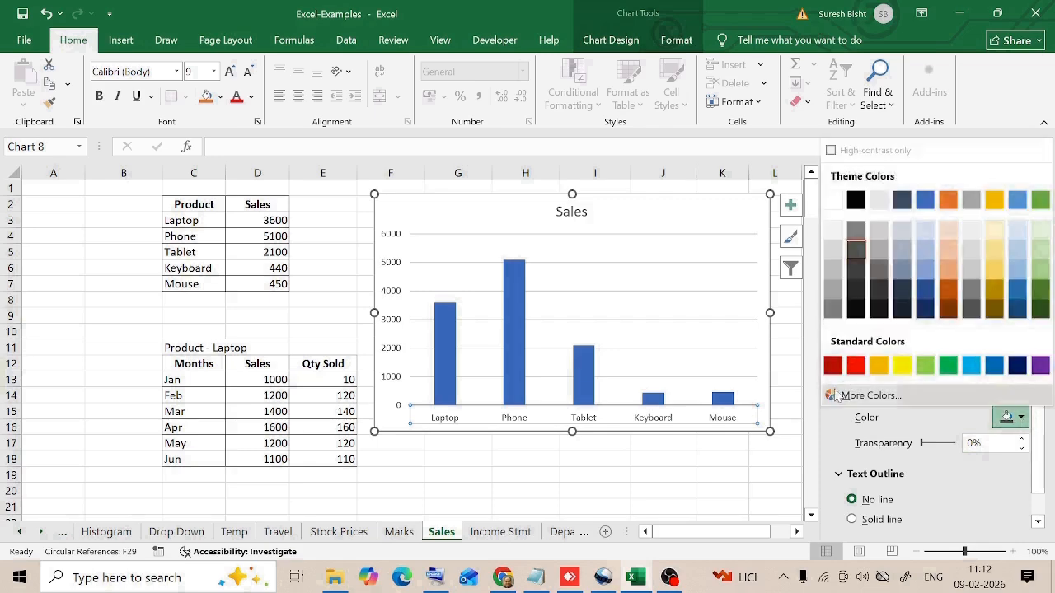
{"action": "left_click", "coordinate": [856, 367]}
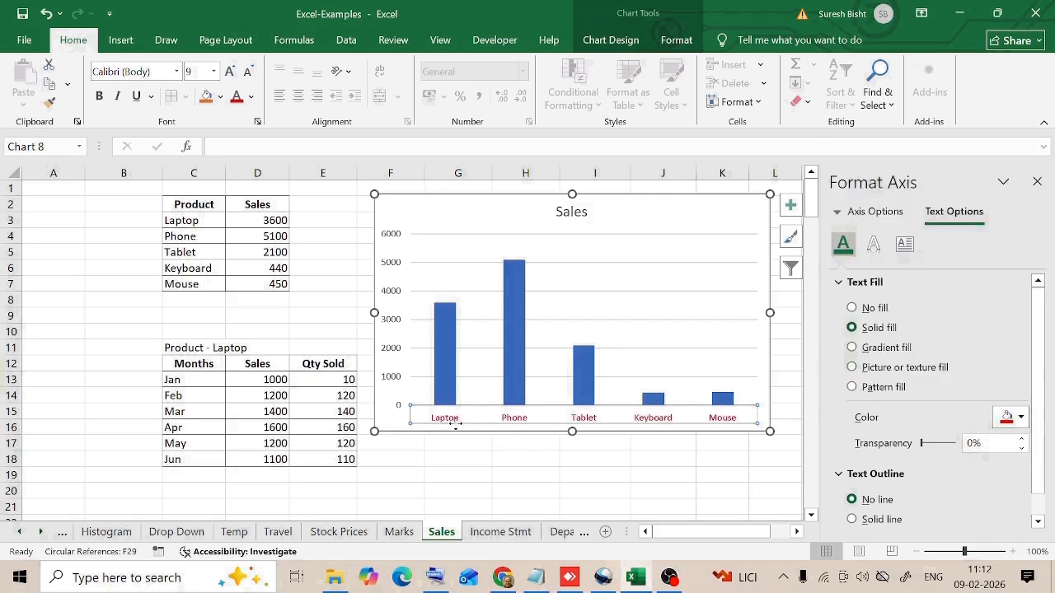
{"action": "left_click", "coordinate": [1021, 418]}
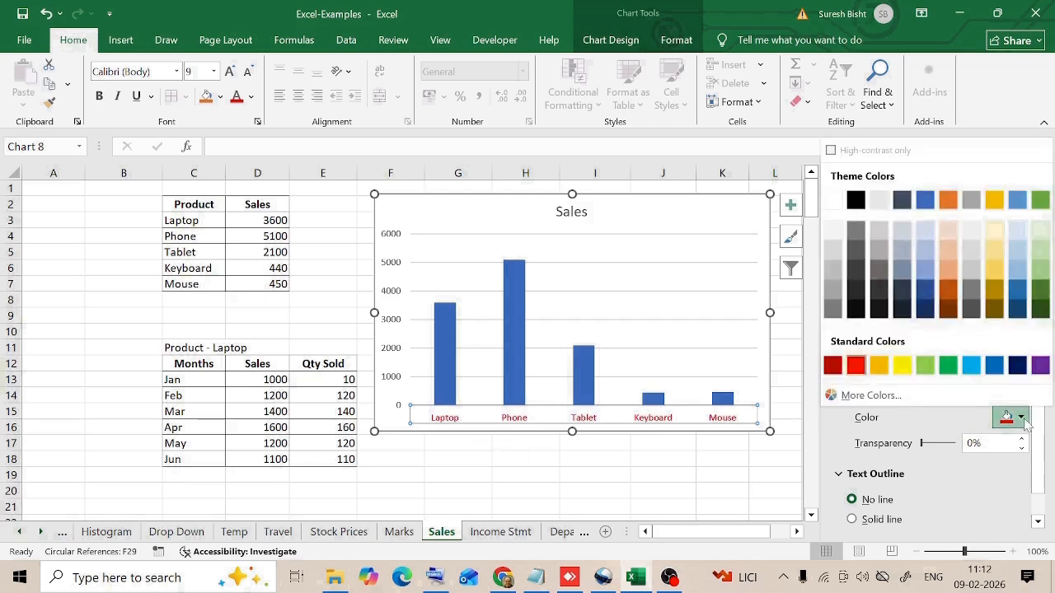
{"action": "left_click", "coordinate": [856, 201]}
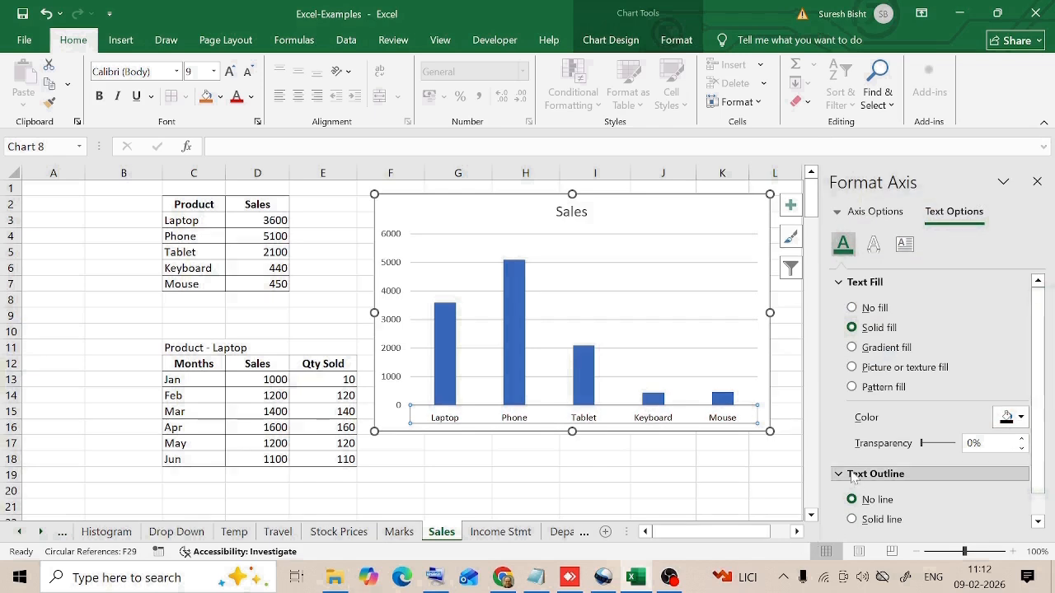
Step: Try a solid line as the text outline of the horizontal axis labels, and set it back to No line
{"action": "left_click", "coordinate": [852, 520]}
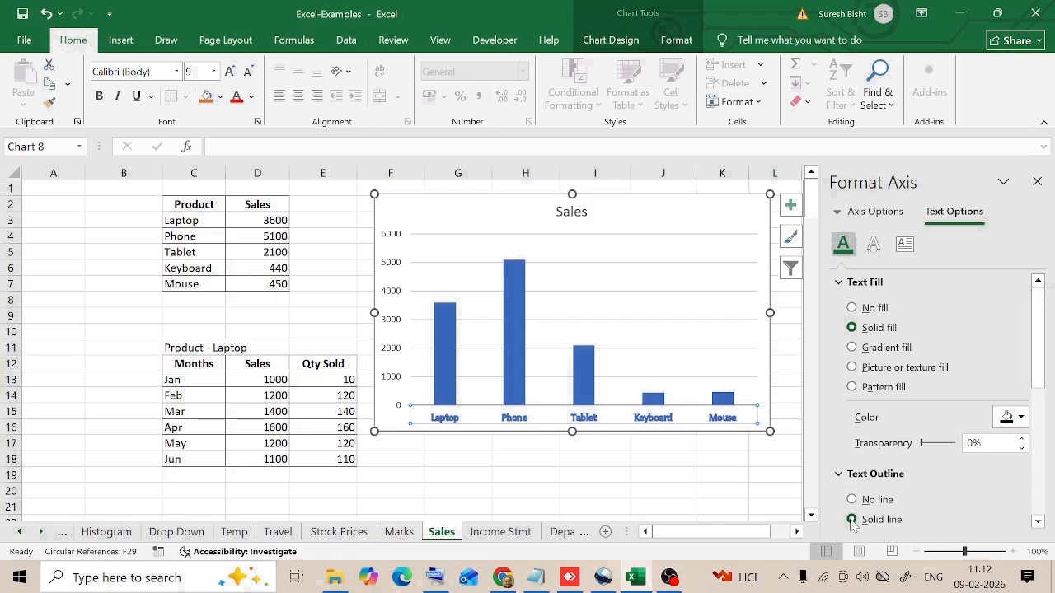
{"action": "left_click", "coordinate": [852, 499]}
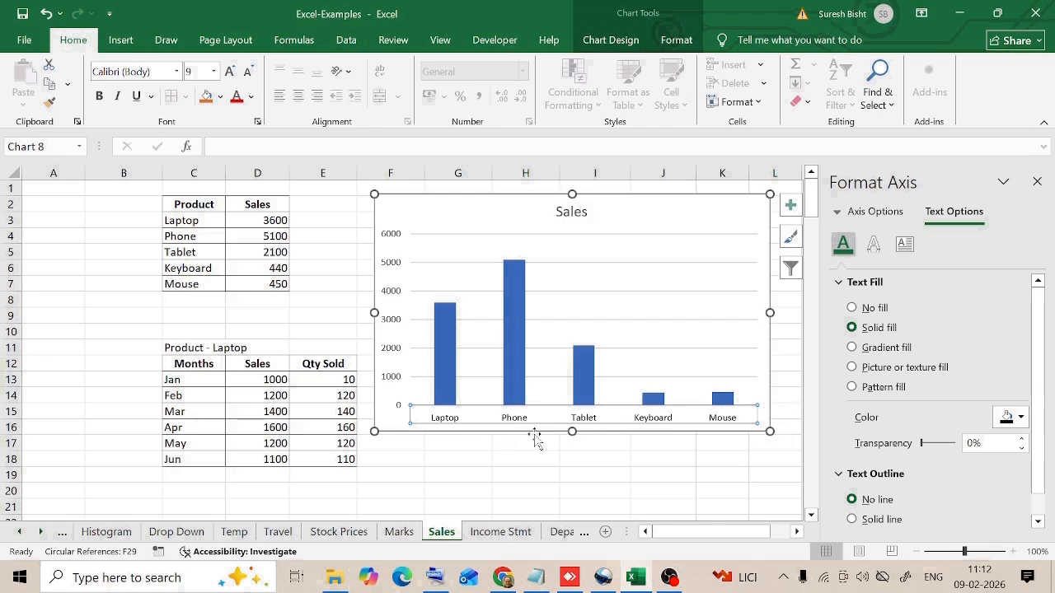
{"action": "left_click", "coordinate": [1038, 182]}
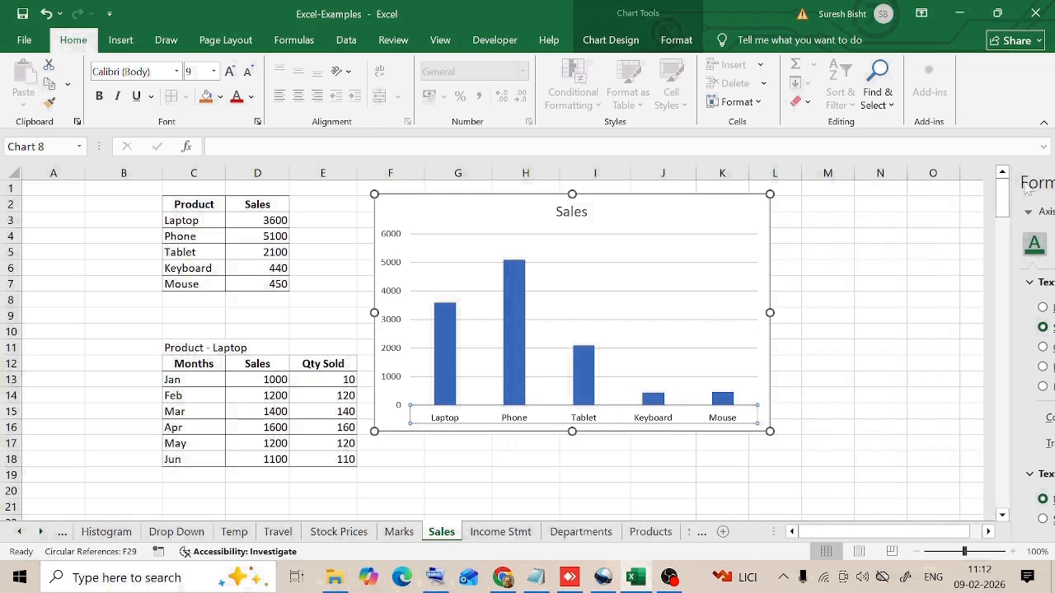
Step: Change the text fill color of the vertical value axis labels in the Sales column chart, and leave the axis formatting
{"action": "left_click", "coordinate": [399, 298]}
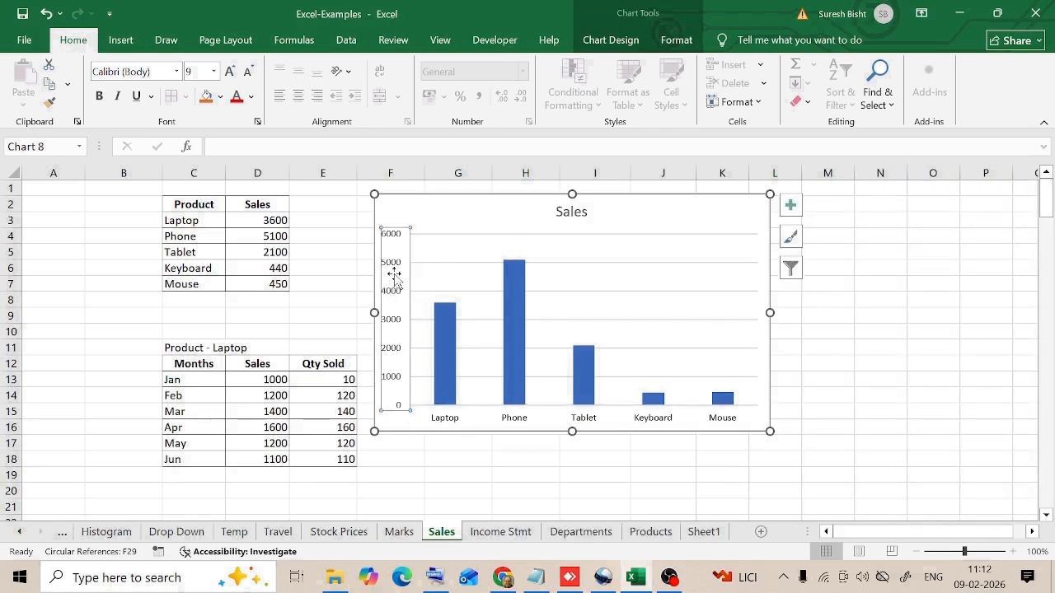
{"action": "right_click", "coordinate": [394, 300]}
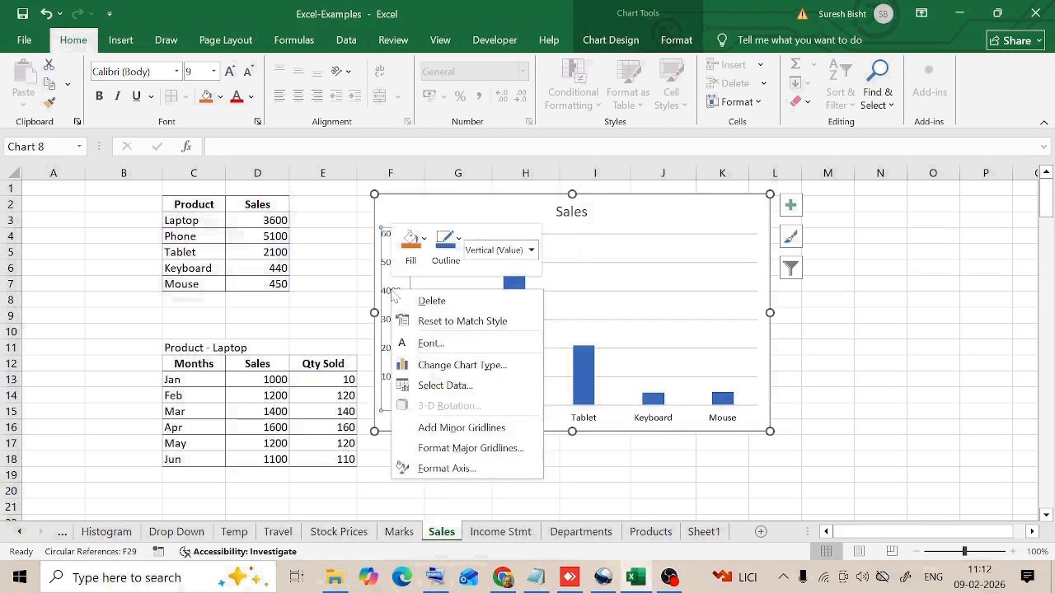
{"action": "left_click", "coordinate": [470, 469]}
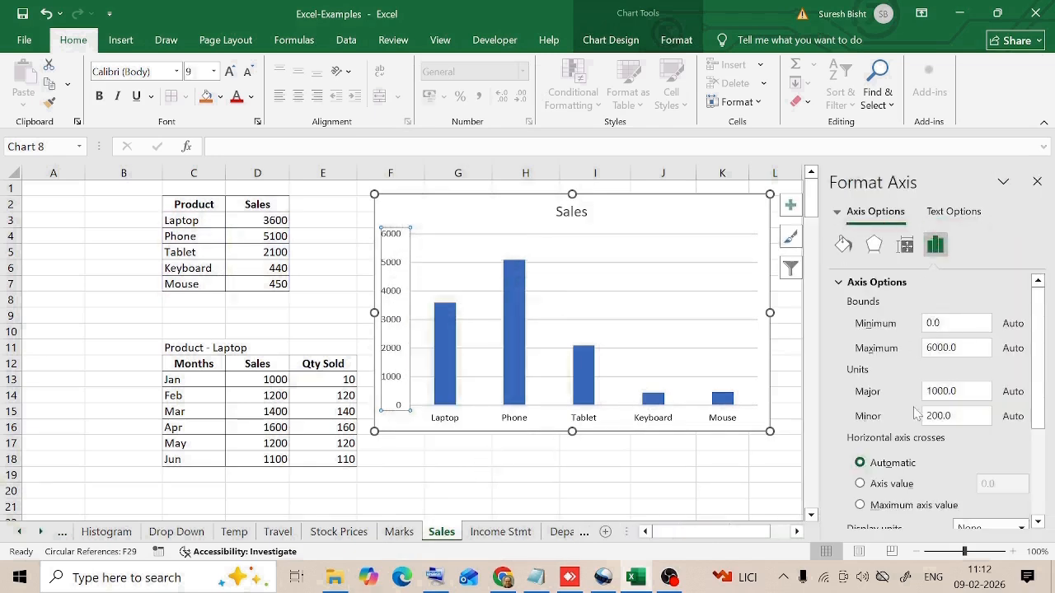
{"action": "scroll", "coordinate": [920, 464], "scroll_direction": "down", "scroll_amount": 1}
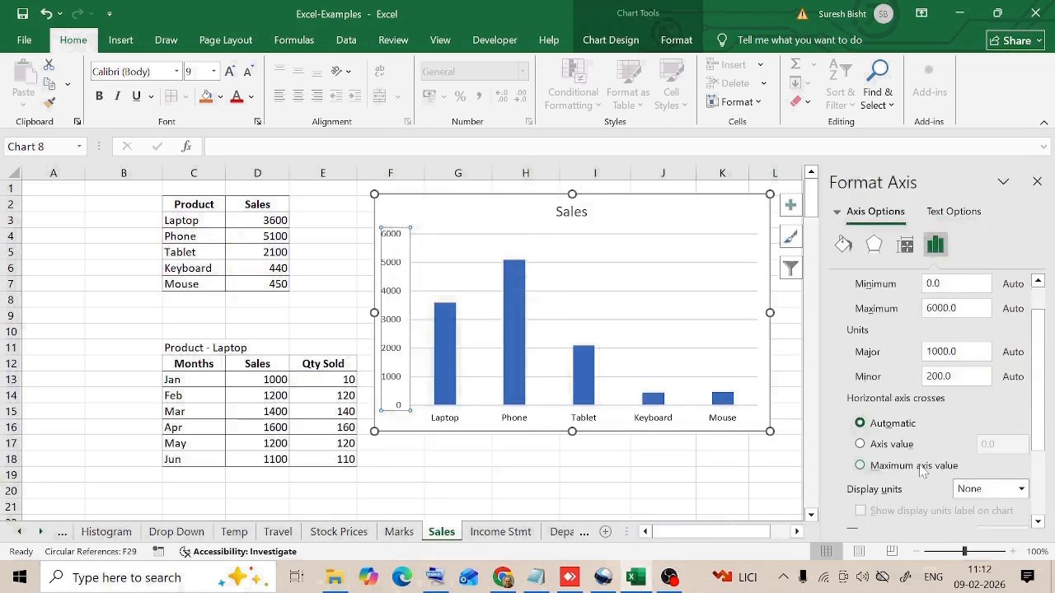
{"action": "left_click", "coordinate": [948, 212]}
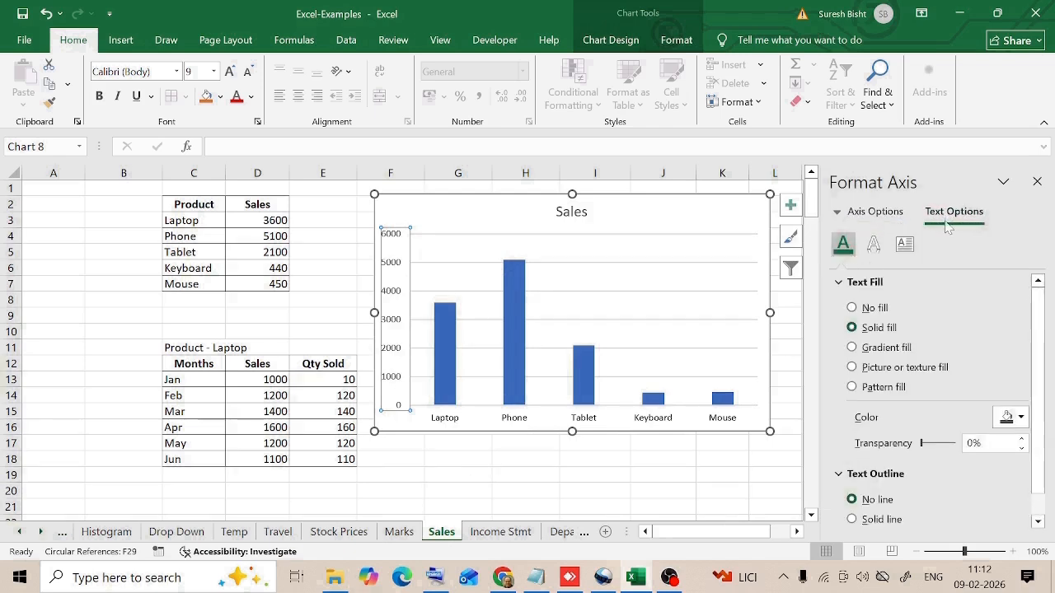
{"action": "left_click", "coordinate": [1021, 418]}
{"action": "left_click", "coordinate": [831, 437]}
{"action": "left_click", "coordinate": [1037, 181]}
{"action": "left_click", "coordinate": [813, 336]}
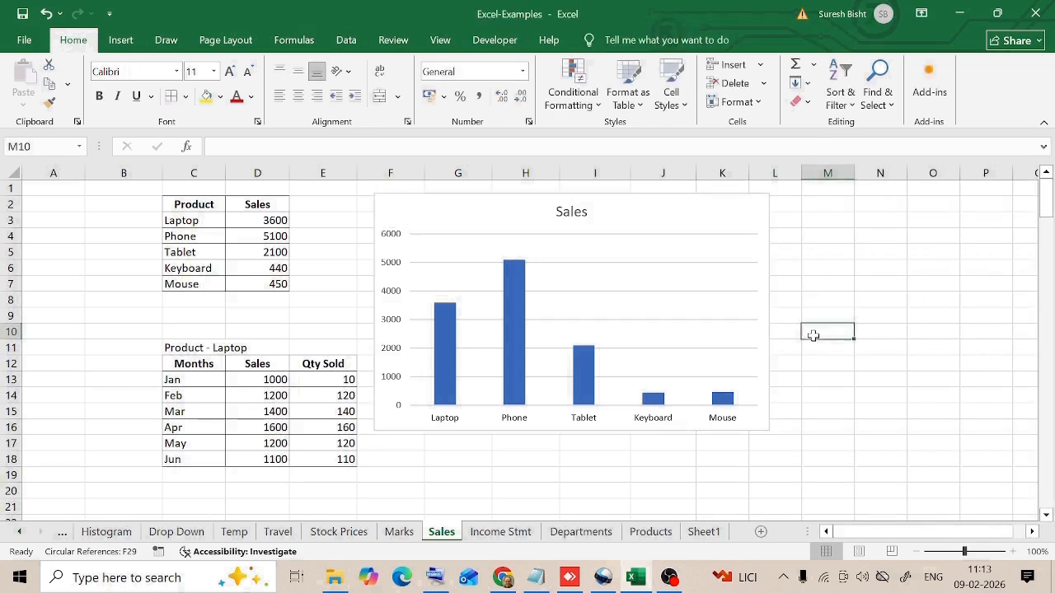